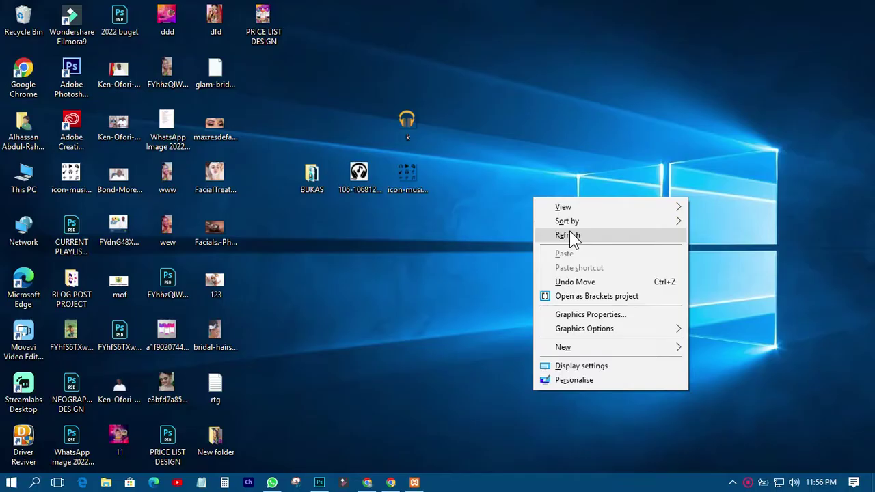
Step: Refresh the Windows desktop from its right-click menu
click(572, 238)
right_click(562, 171)
click(596, 209)
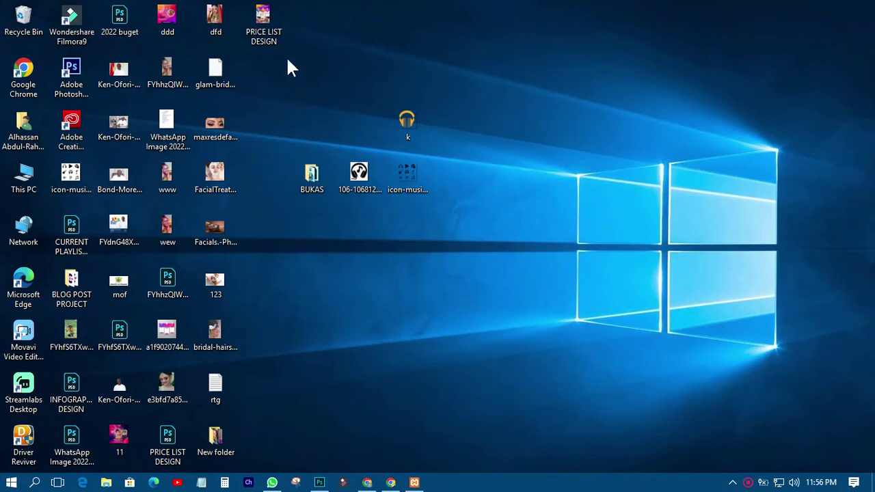
Step: Open PRICE LIST DESIGN.psd from the desktop and bring Photoshop to the front
double_click(264, 27)
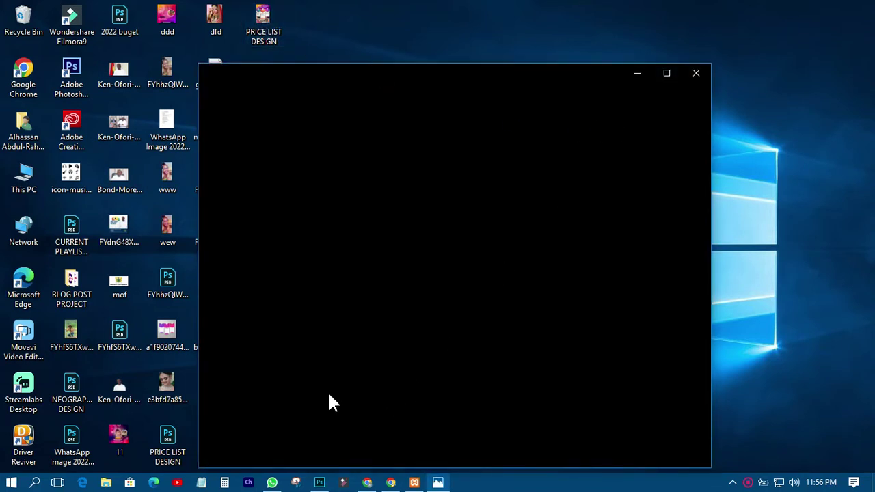
click(319, 483)
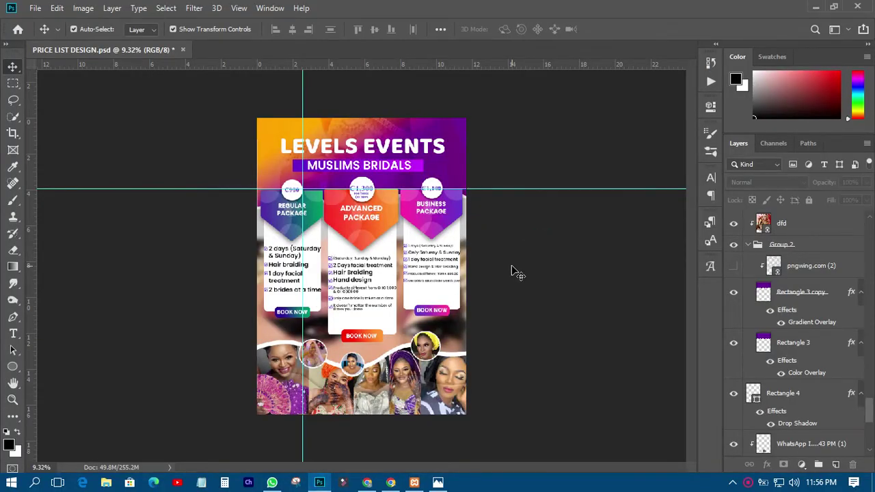
Step: Zoom in and out to review the finished bridal price-list flyer
scroll(518, 273, up, 1)
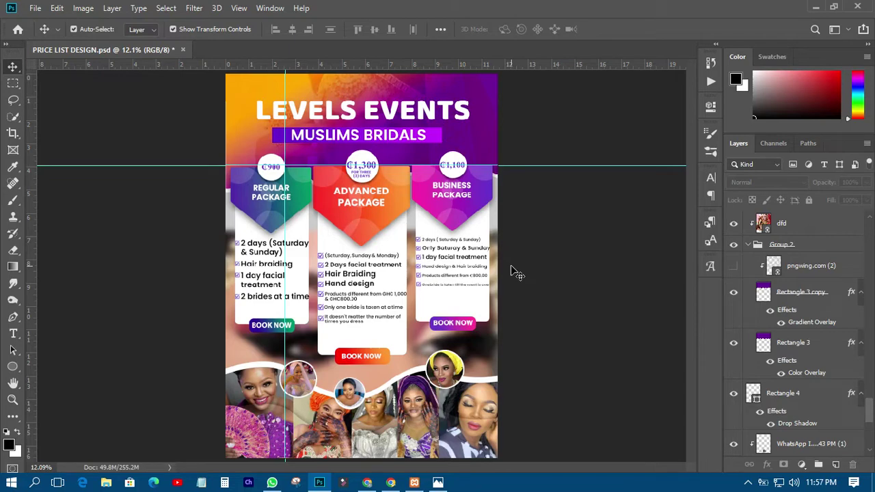
scroll(381, 251, down, 1)
scroll(381, 250, up, 2)
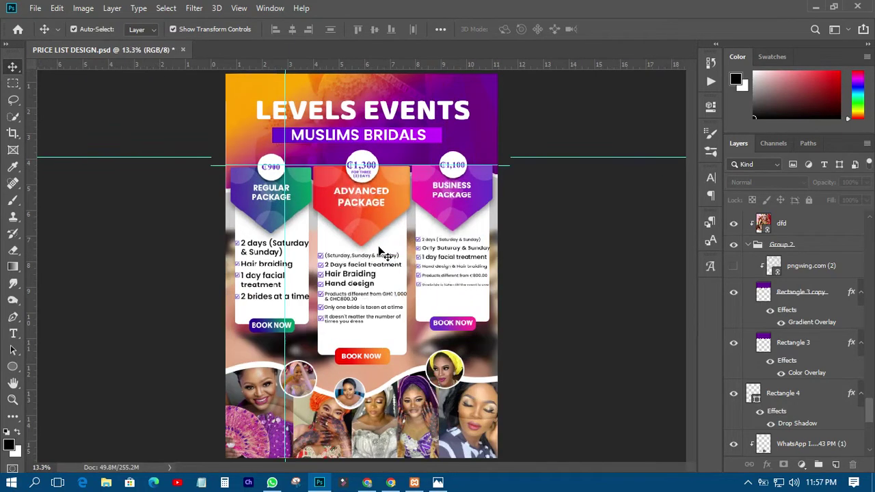
scroll(381, 250, down, 1)
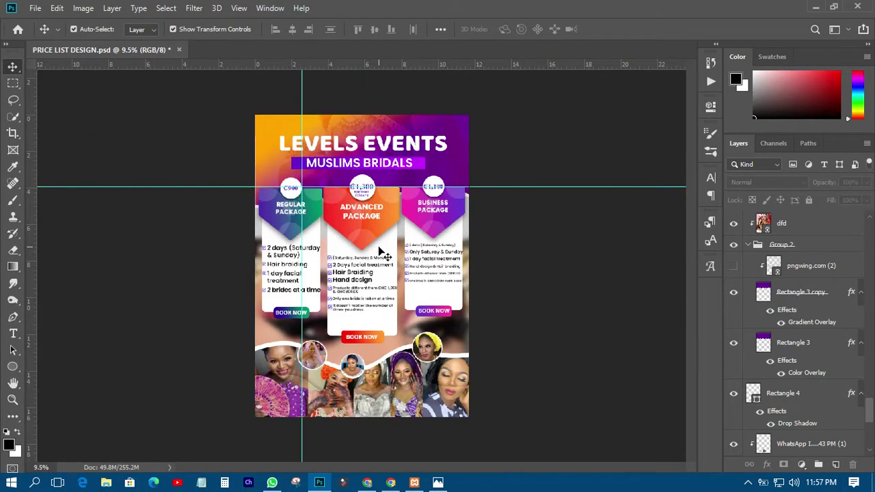
click(35, 7)
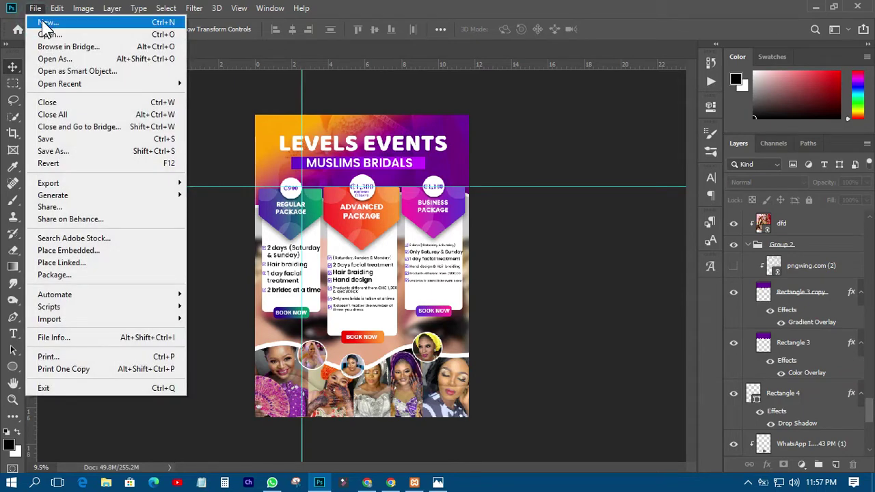
Step: Create PRICE LIST, a 297×420 mm, 300 ppi document, fit it, and compare with the flyer
click(47, 23)
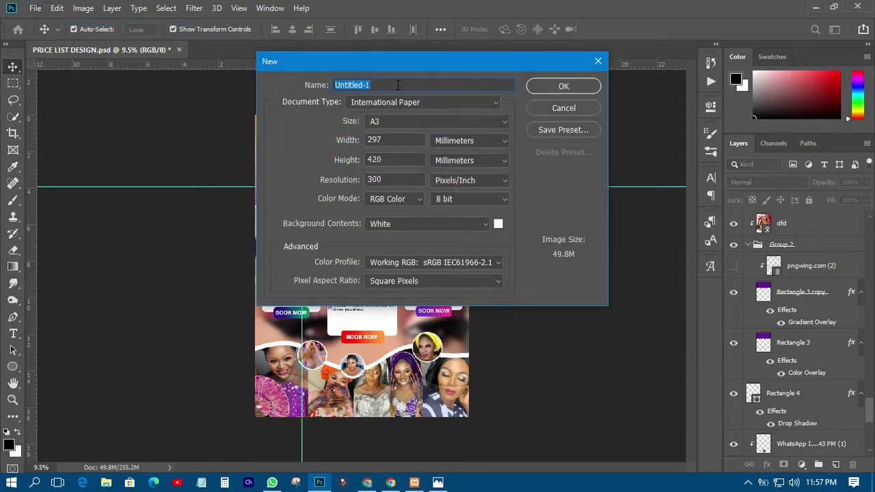
text(PRICE LIST)
click(551, 85)
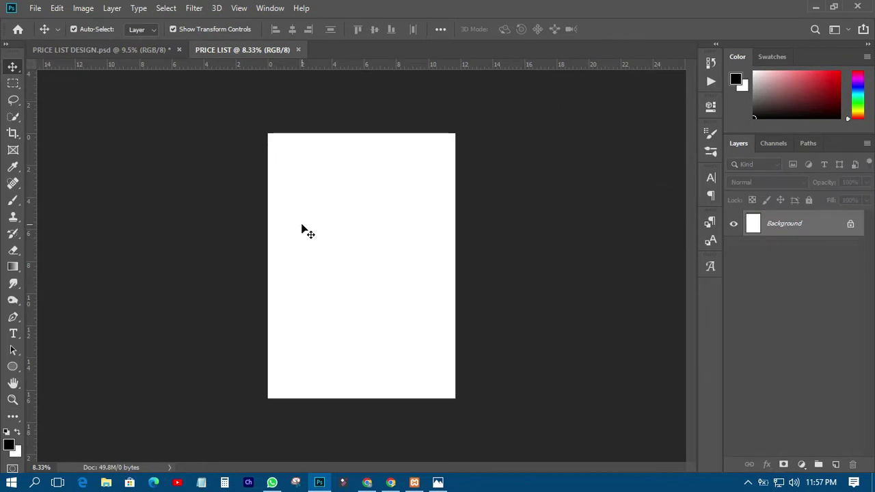
key(ctrl+0)
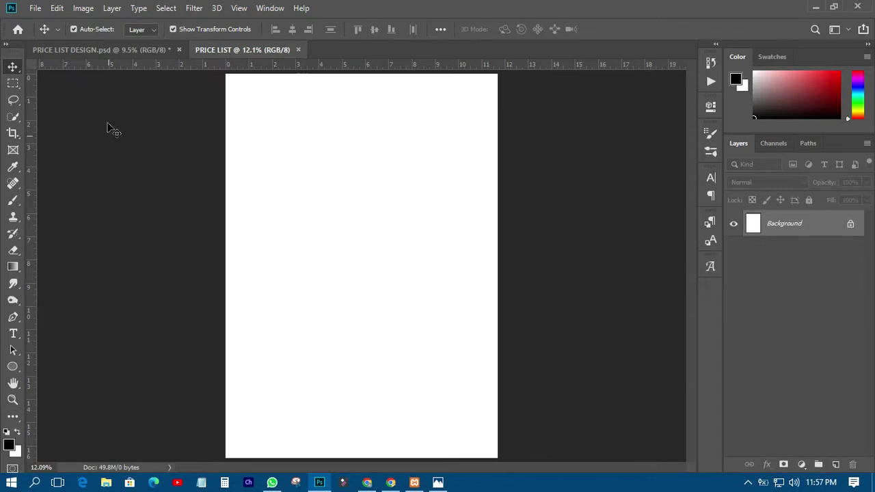
click(103, 50)
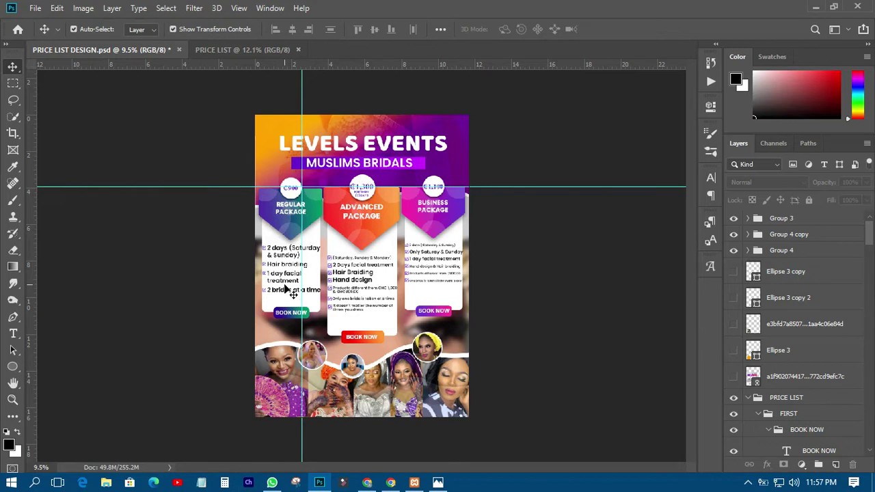
click(246, 53)
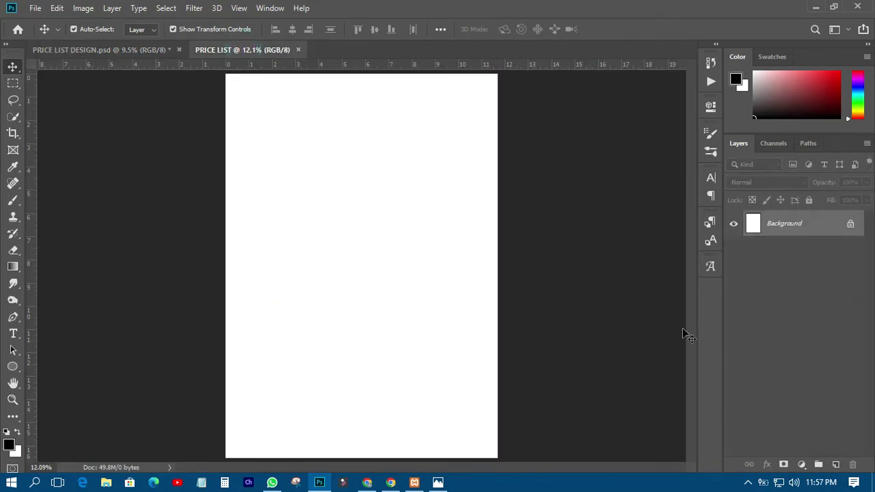
Step: Add a new layer group and rename it PRICE TAG
click(819, 465)
double_click(783, 218)
text(p)
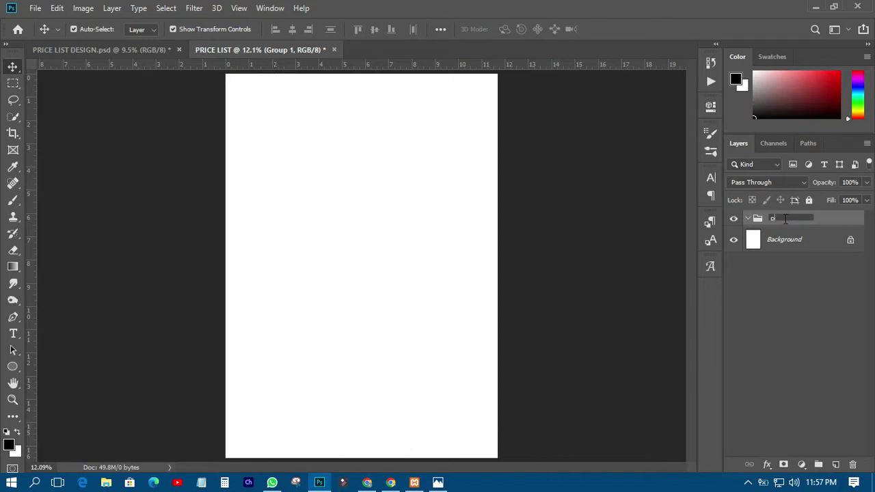
text(RICE TAG)
key(Return)
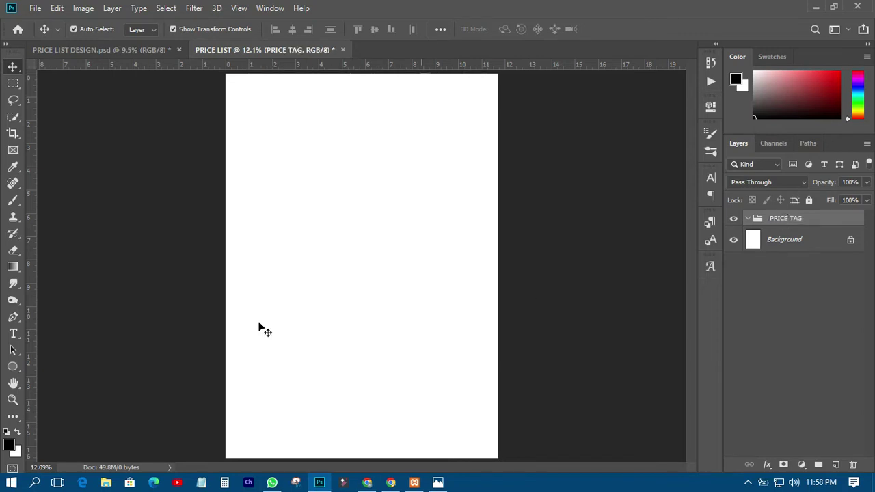
Step: Add a Solid Color fill layer in grey #666666 above the Background
click(766, 238)
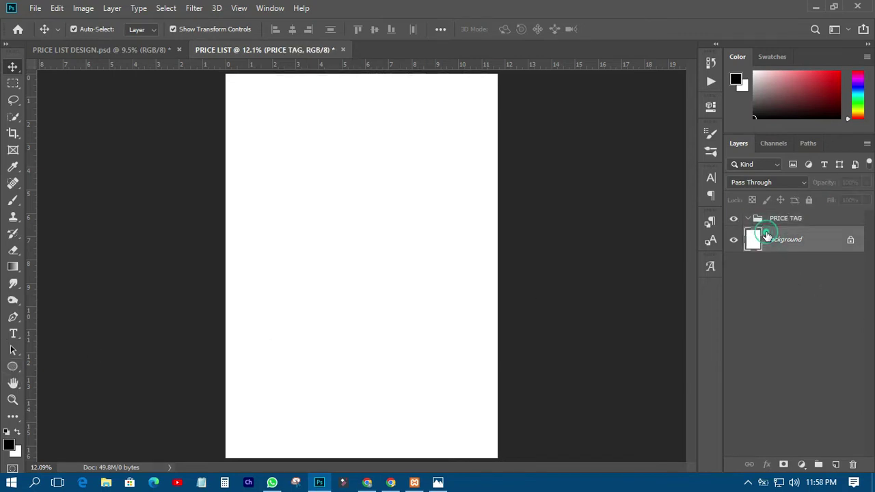
click(801, 464)
click(800, 236)
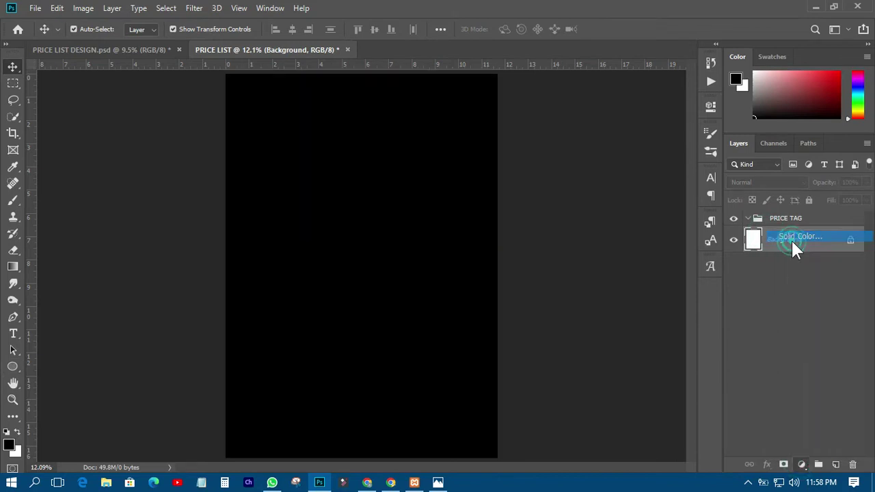
click(545, 173)
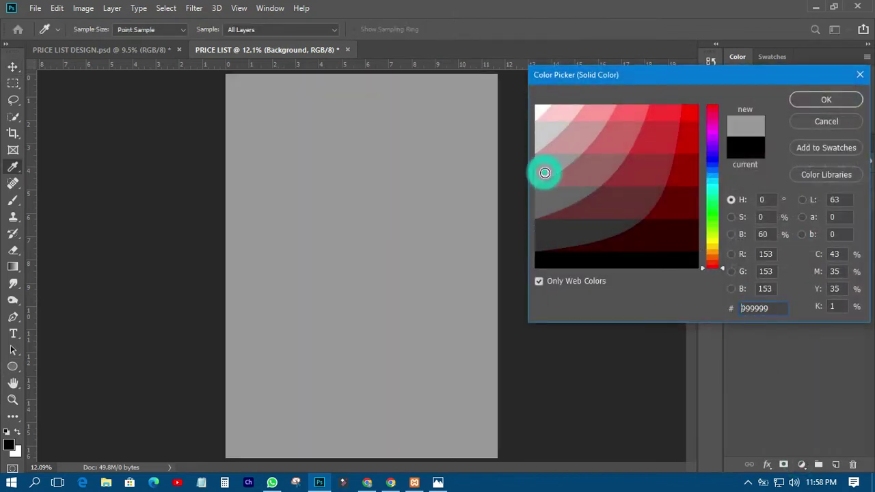
click(547, 196)
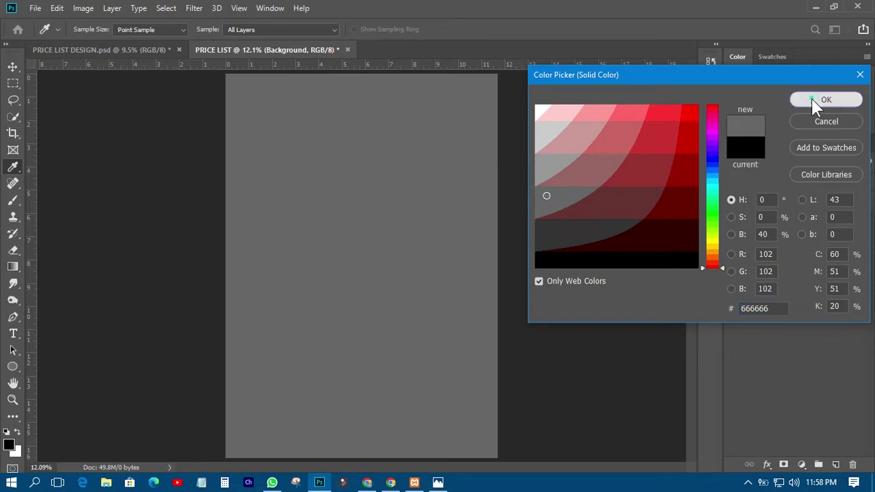
click(831, 100)
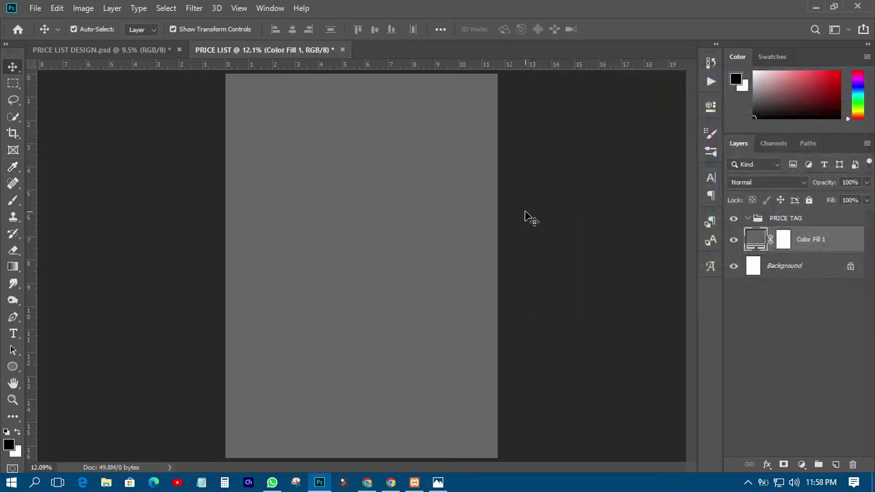
click(13, 367)
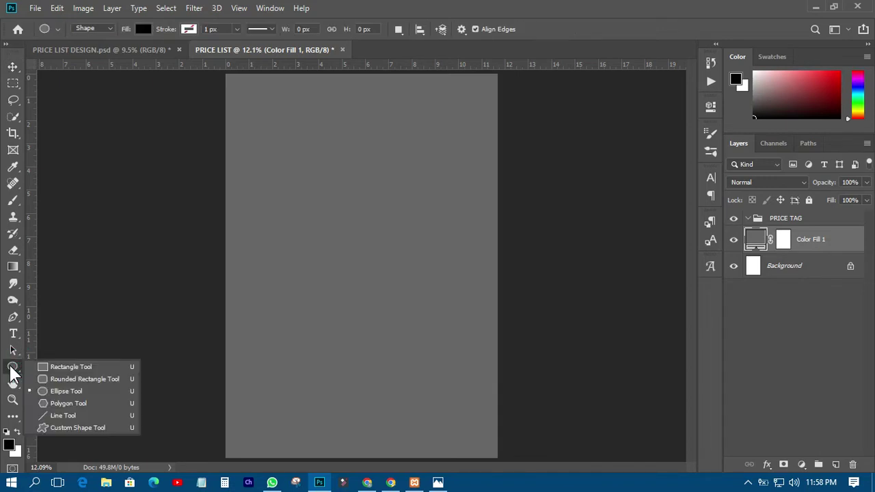
Step: Draw a tall white-filled rectangle with rounded corners in the middle of the page
click(75, 367)
drag(285, 162, 386, 337)
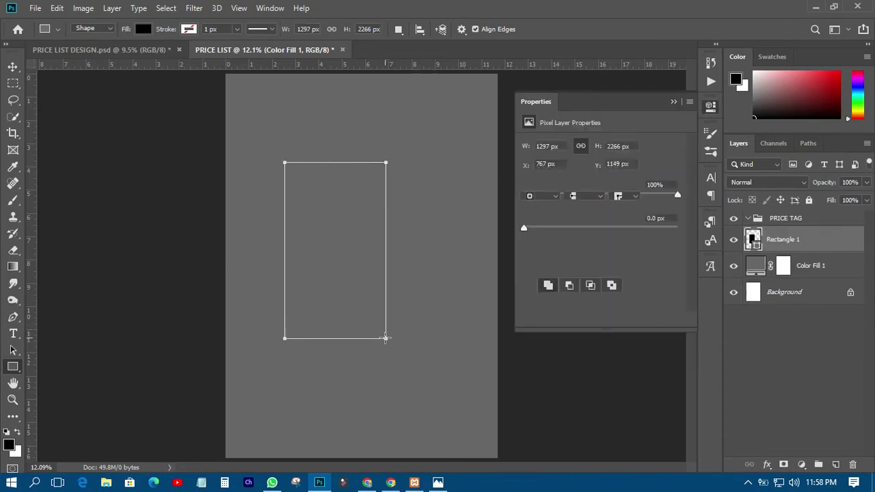
double_click(754, 241)
click(603, 140)
click(536, 106)
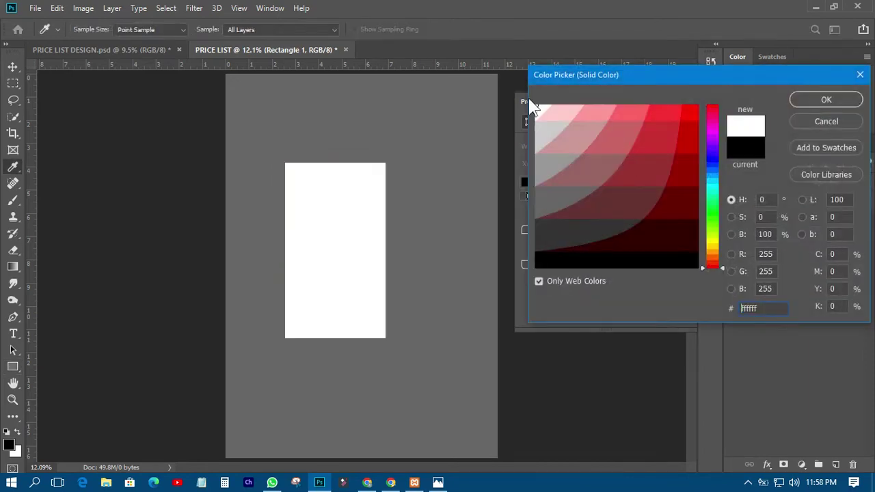
click(830, 98)
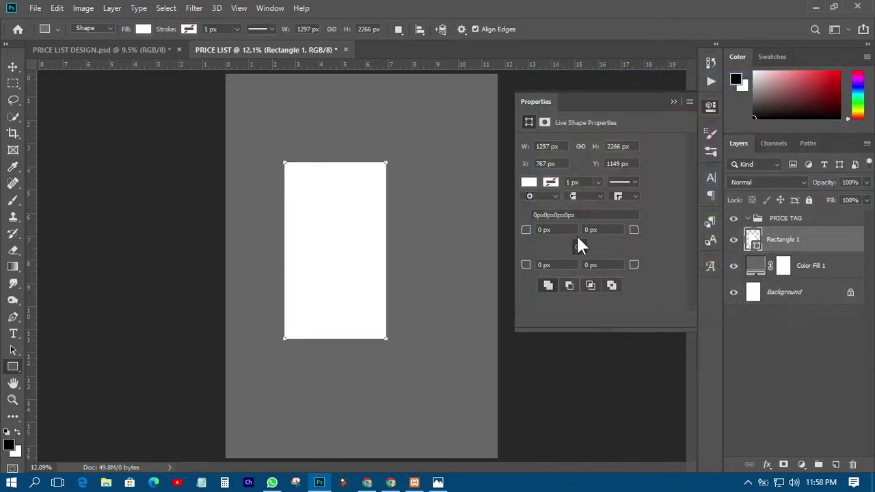
drag(526, 234, 574, 239)
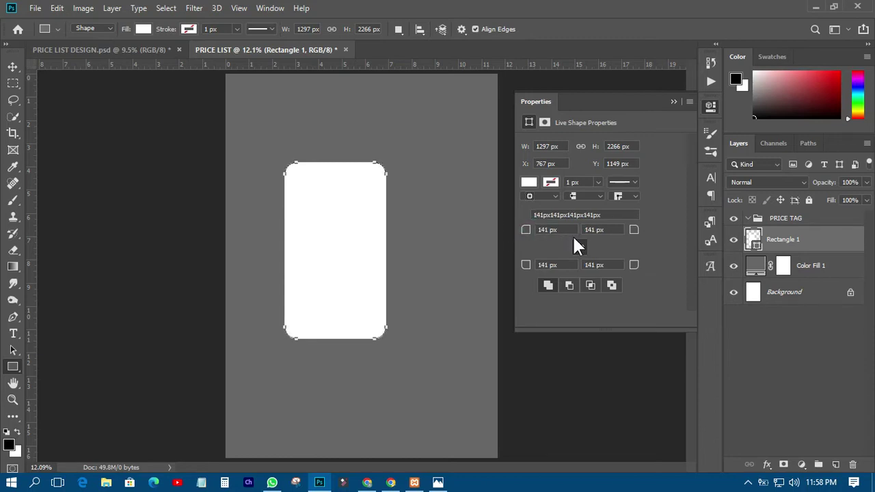
Step: Shift the card slightly left, raise its corner radius to 174 px, and widen it slightly
click(13, 67)
click(93, 174)
drag(305, 277, 327, 271)
drag(526, 233, 545, 246)
drag(378, 248, 382, 249)
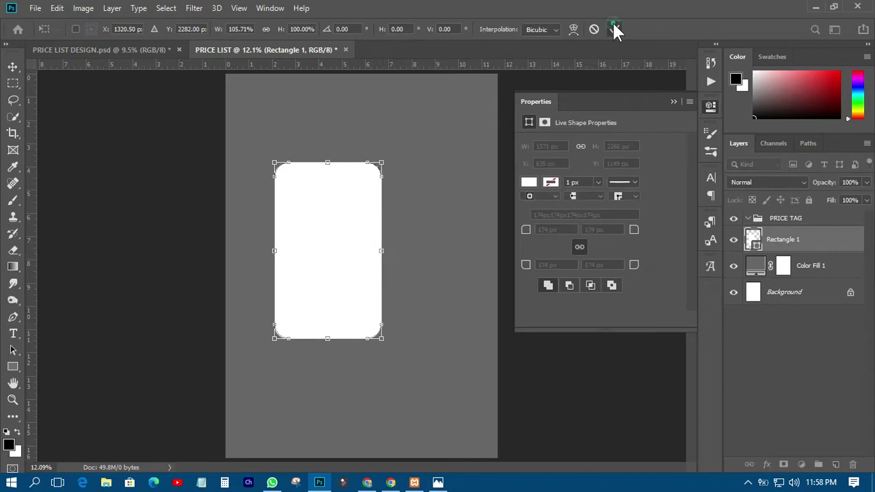
click(614, 29)
click(165, 215)
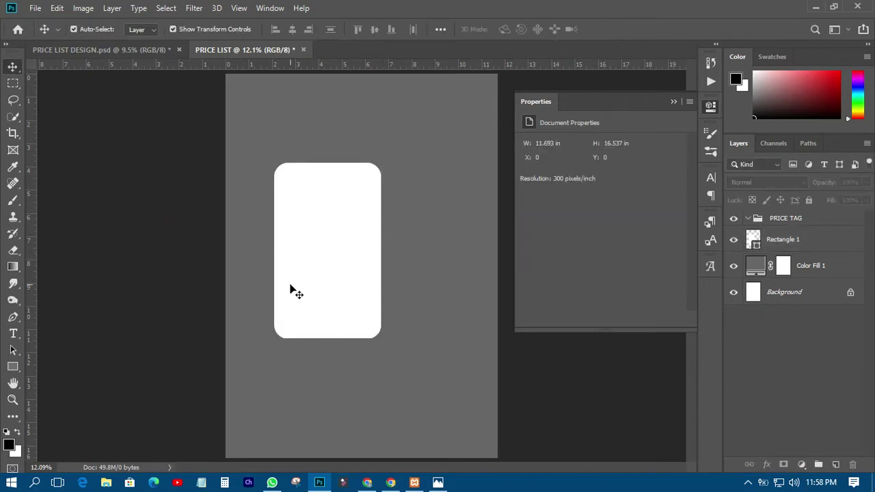
click(13, 367)
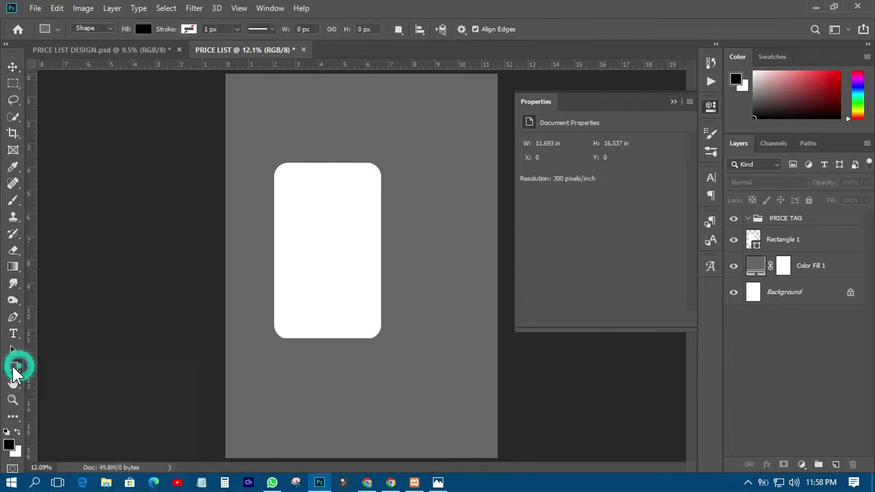
Step: Draw a black house-shaped custom shape over the top of the white card
right_click(13, 369)
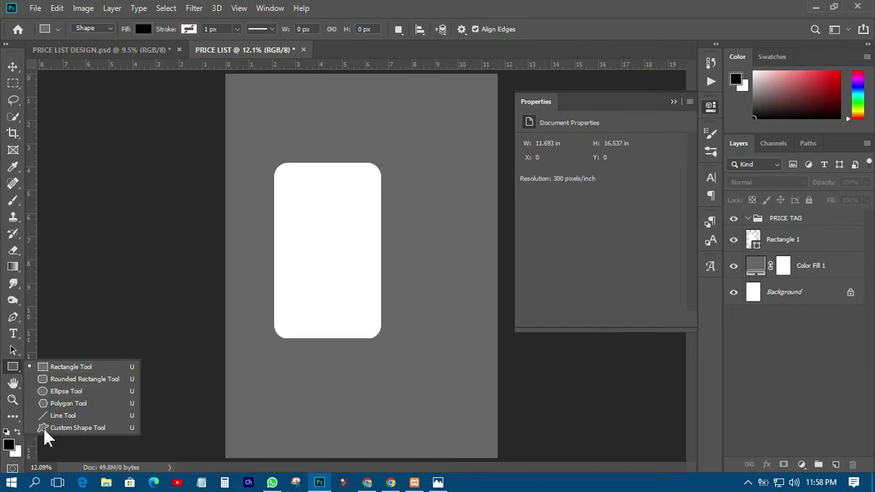
click(75, 428)
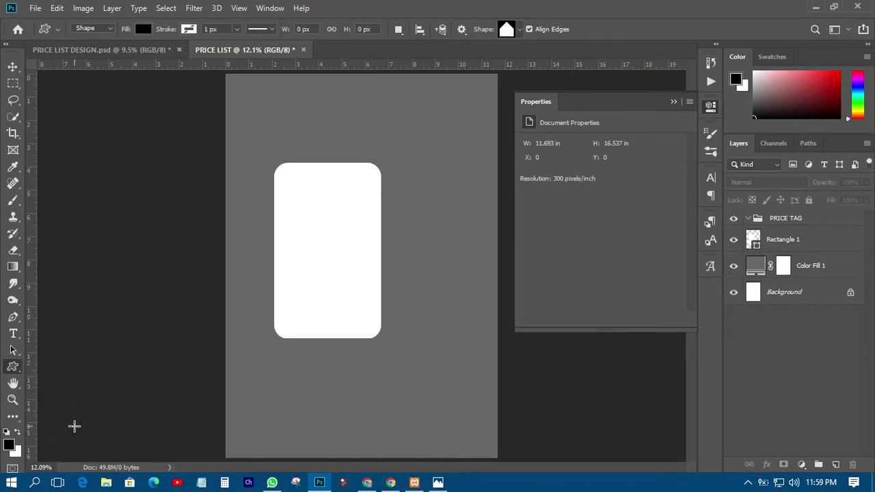
click(518, 29)
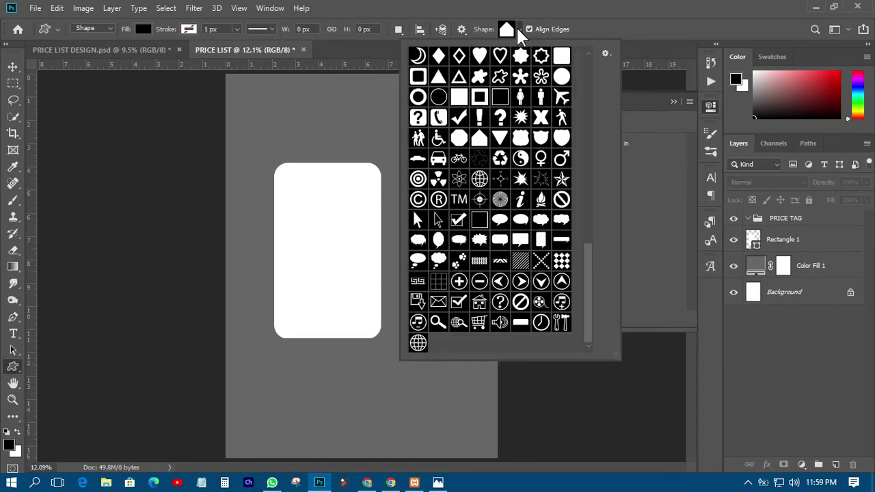
click(480, 140)
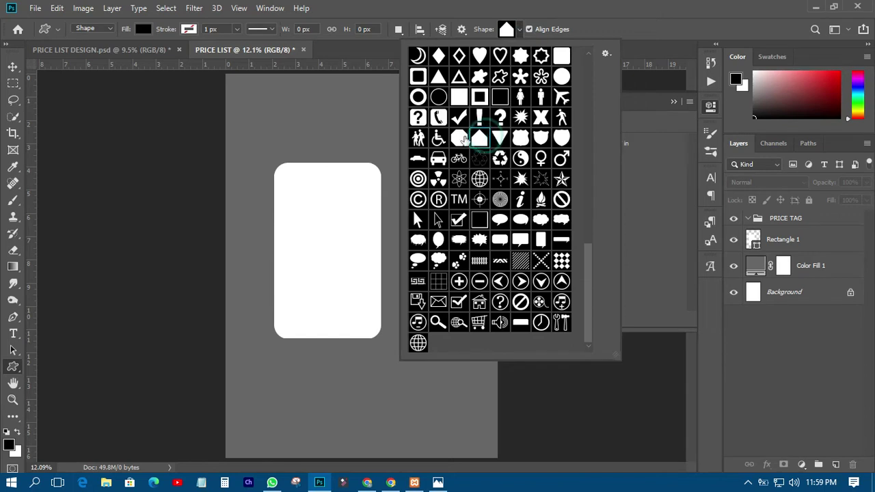
click(586, 19)
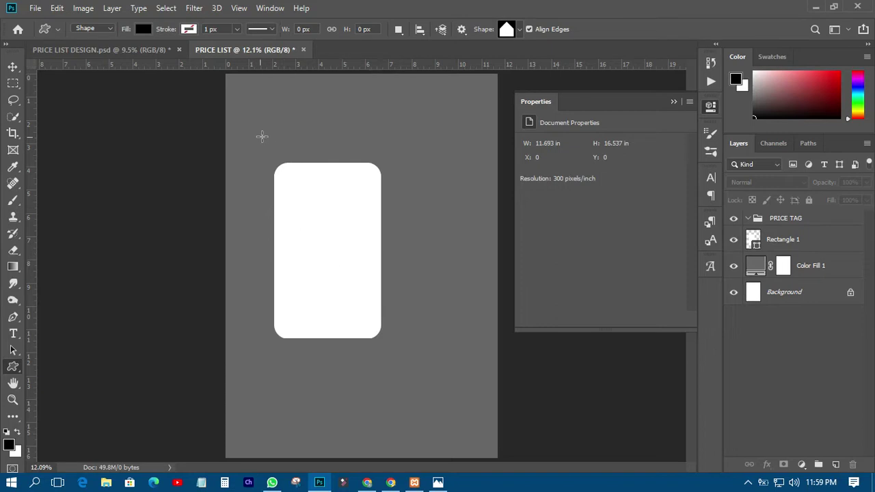
drag(264, 140, 405, 272)
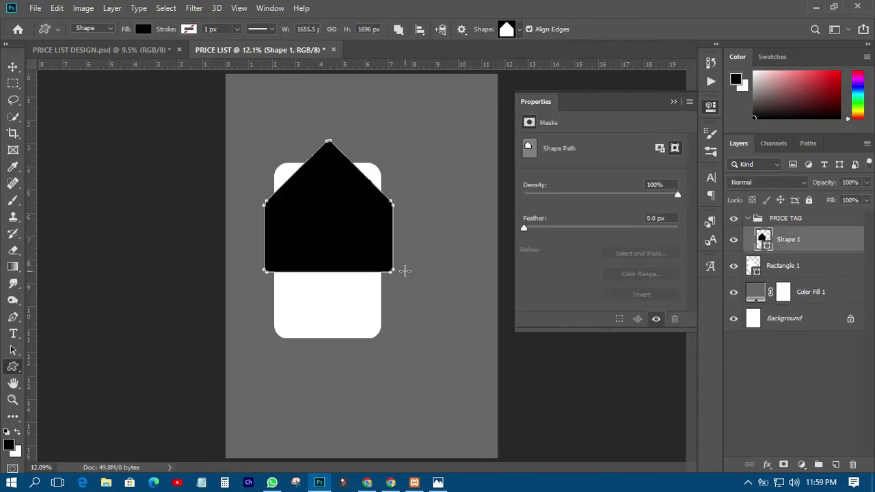
click(14, 66)
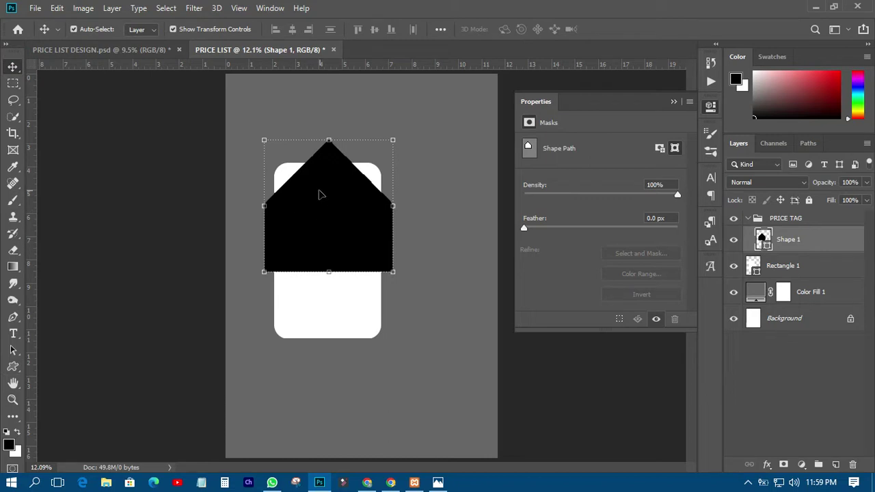
key(ctrl+t)
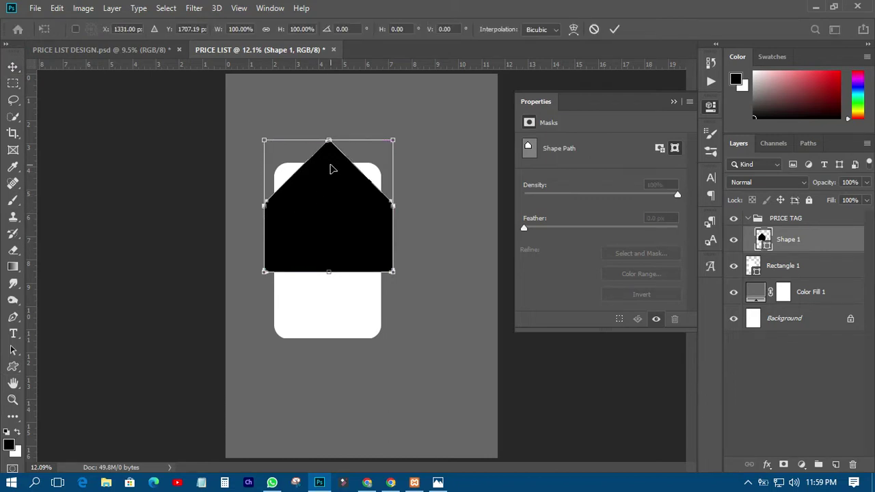
Step: Flip the shape vertically, move it down, and shorten it to about 67% height
right_click(330, 168)
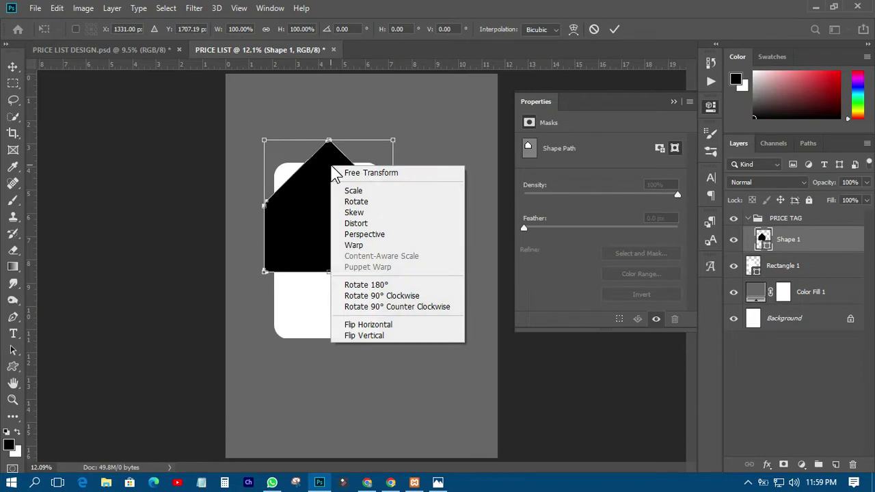
click(367, 335)
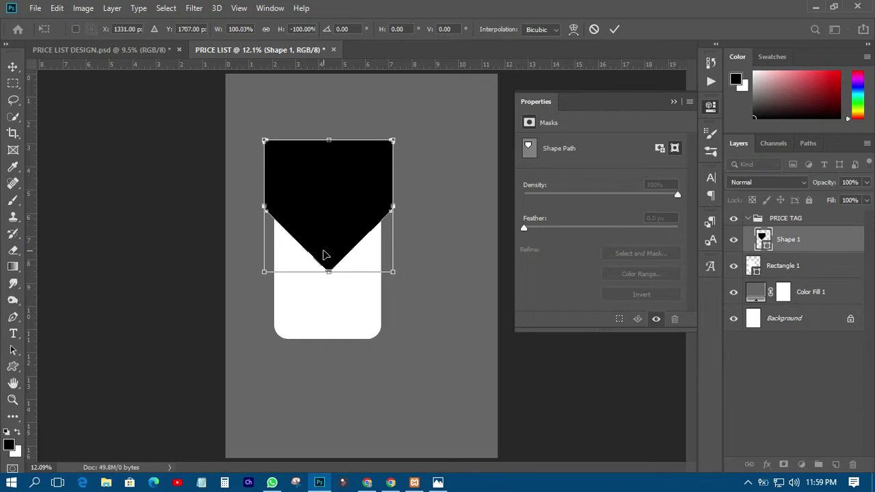
click(615, 30)
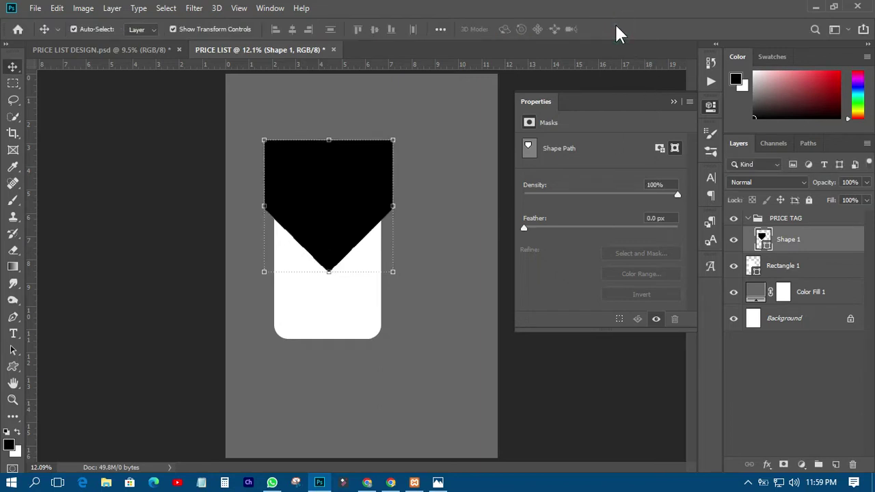
click(115, 160)
drag(358, 189, 354, 223)
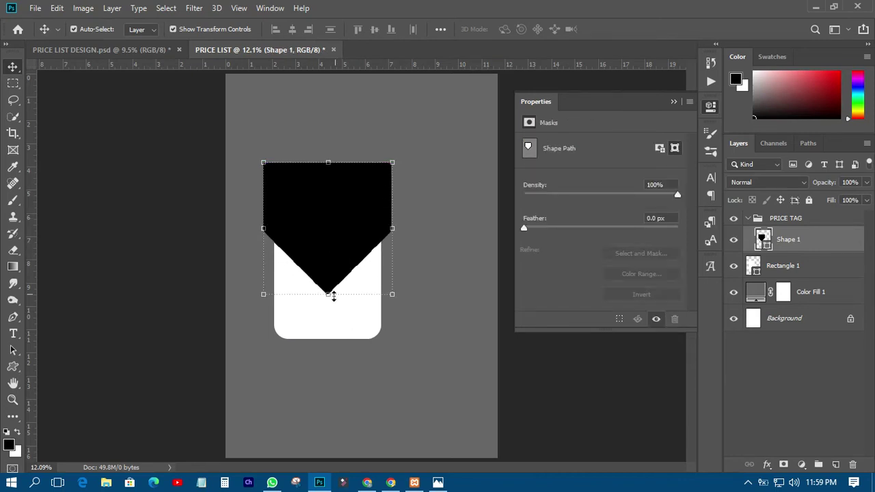
drag(327, 296, 329, 248)
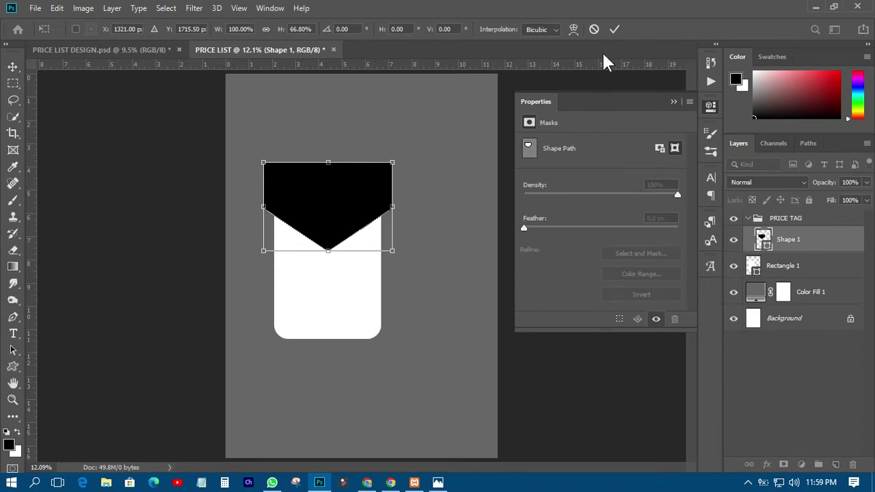
click(613, 29)
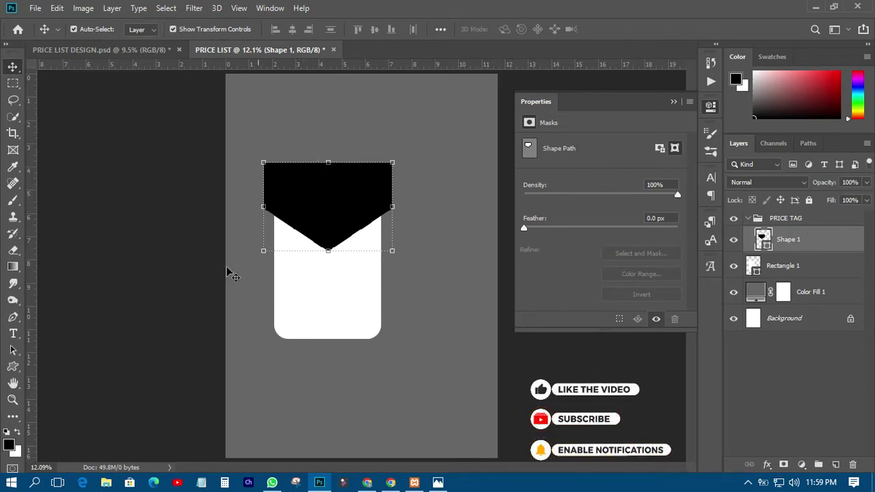
click(13, 367)
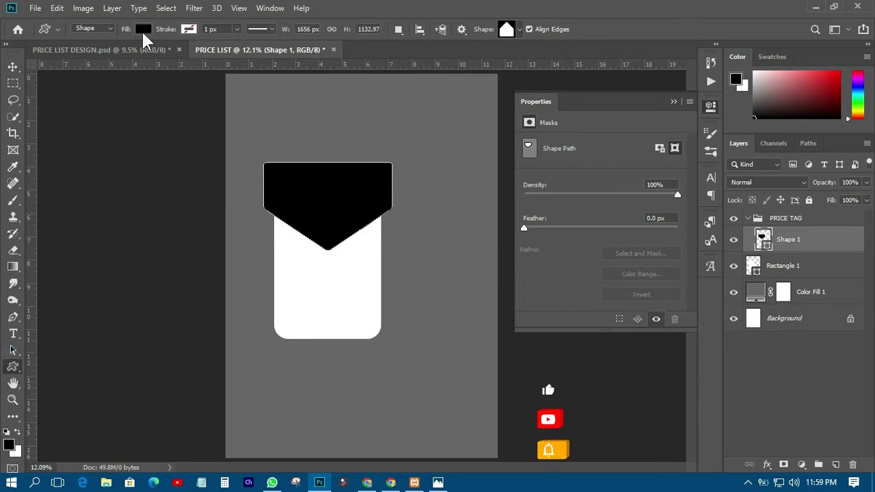
Step: Fill the banner with the blue-green gradient preset at a 3° horizontal angle
click(142, 29)
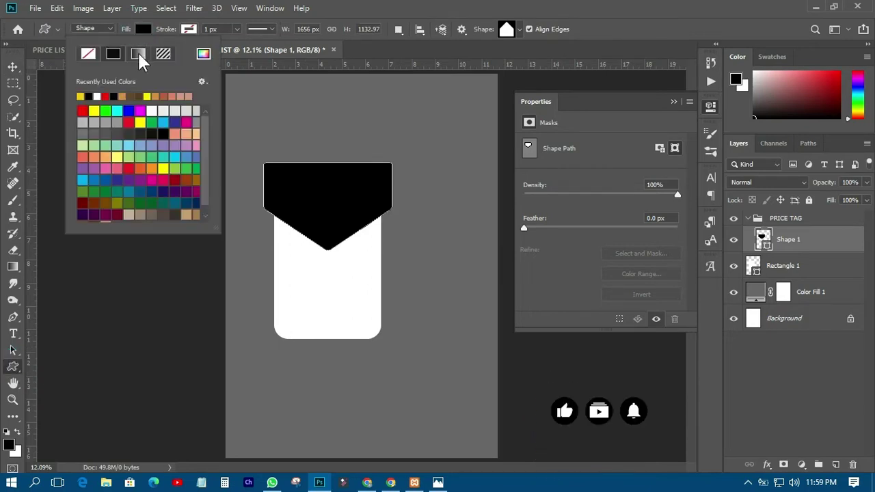
click(140, 54)
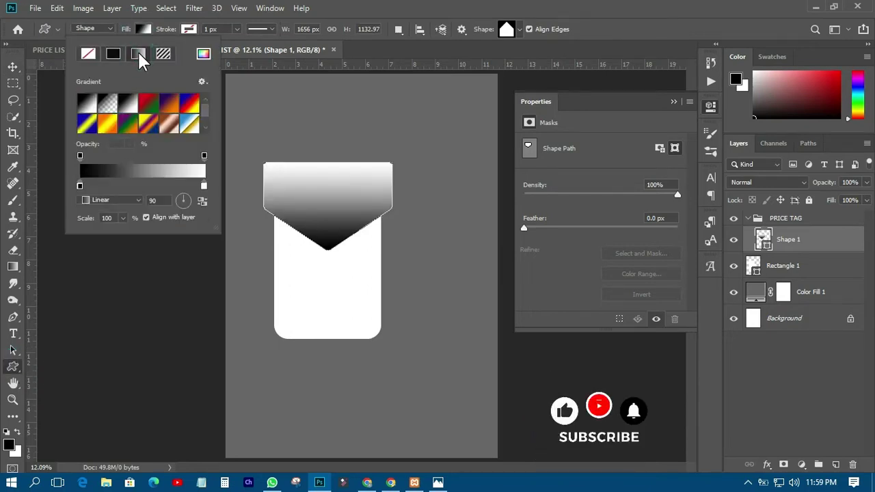
scroll(170, 116, down, 1)
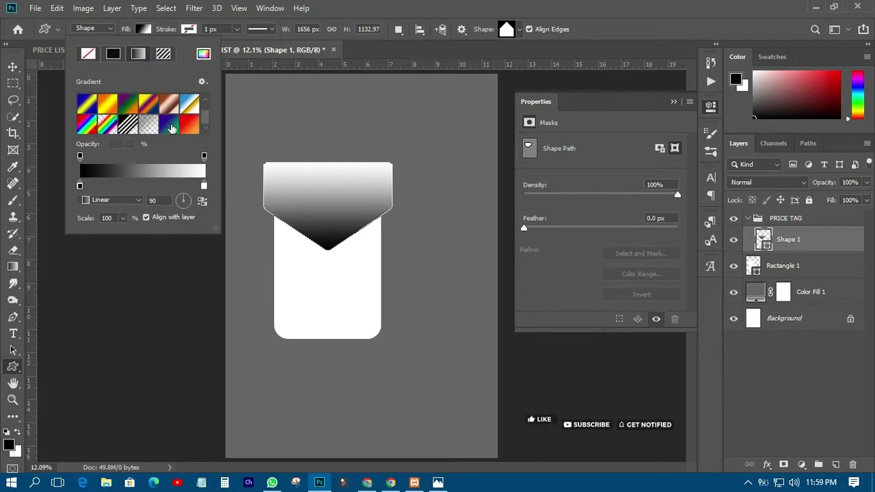
click(171, 126)
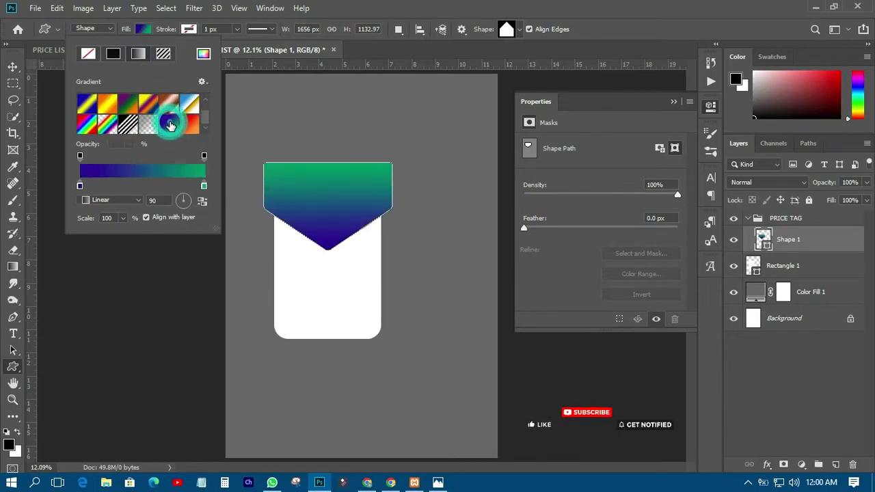
click(189, 200)
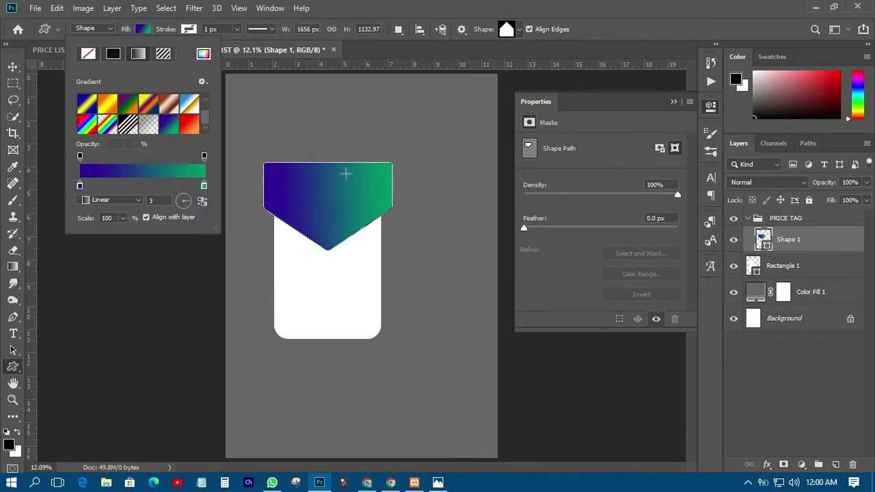
click(12, 66)
click(150, 244)
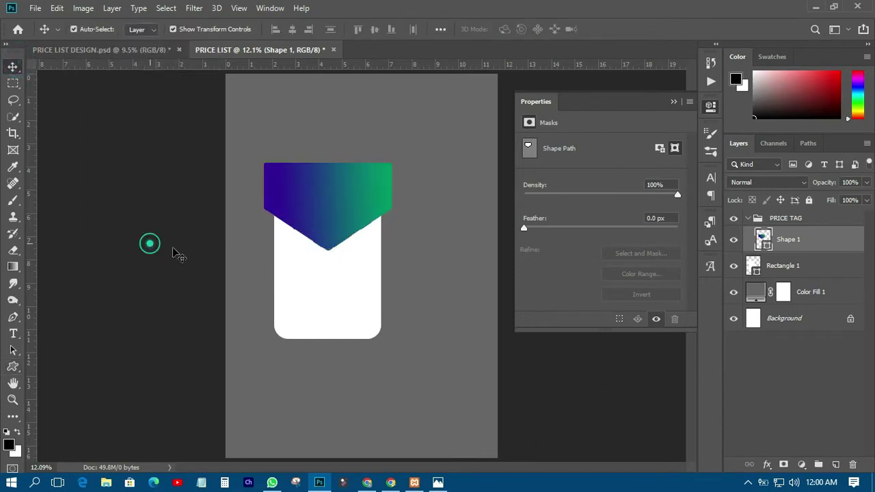
click(345, 205)
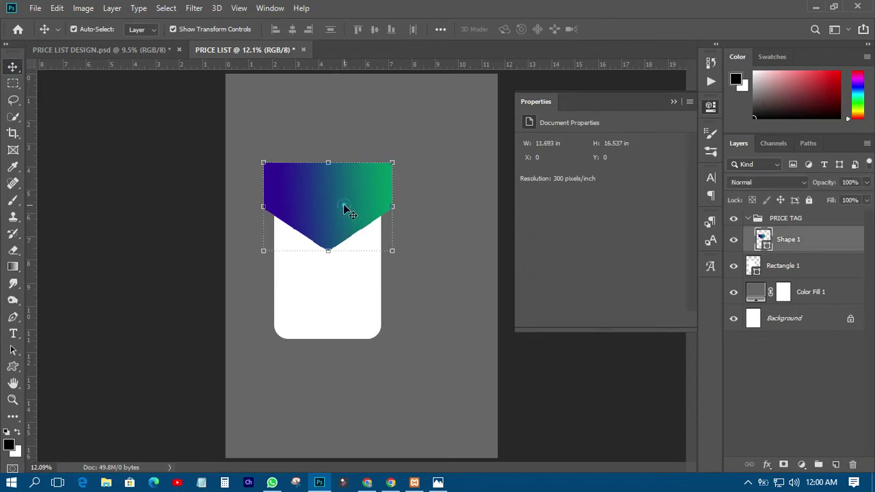
click(16, 368)
click(69, 390)
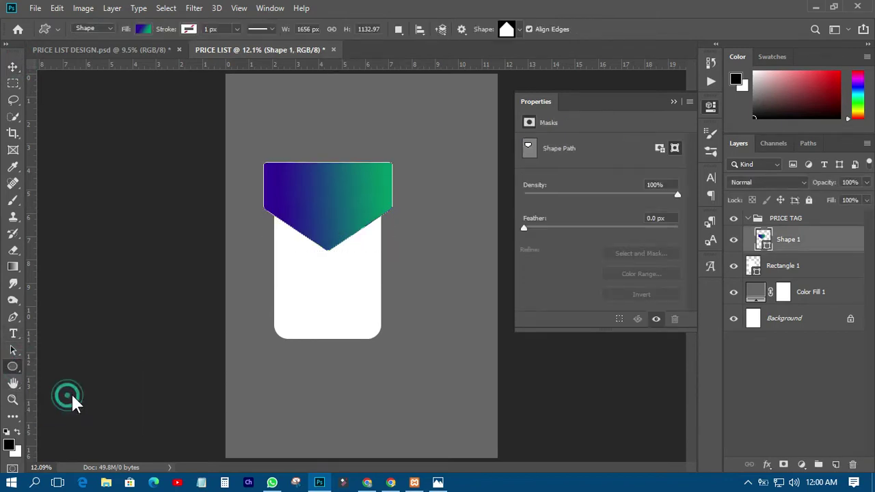
click(783, 219)
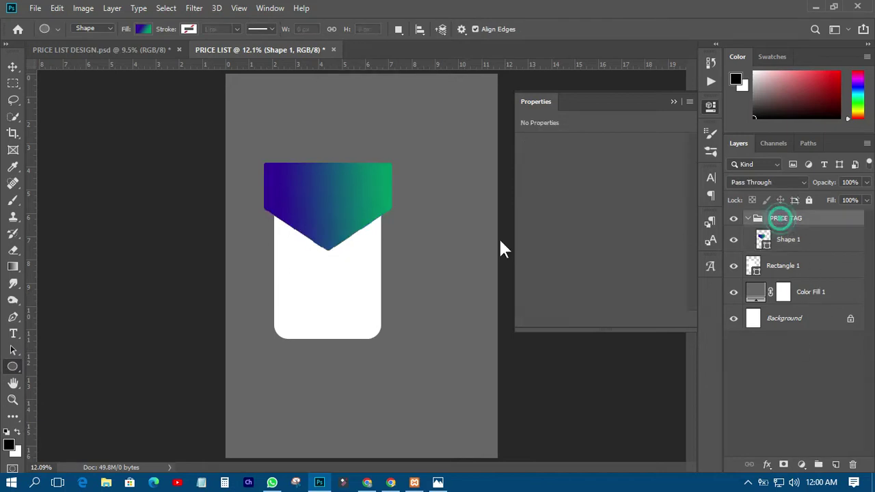
Step: Draw a white-filled circle over the banner's right side
drag(319, 173, 403, 242)
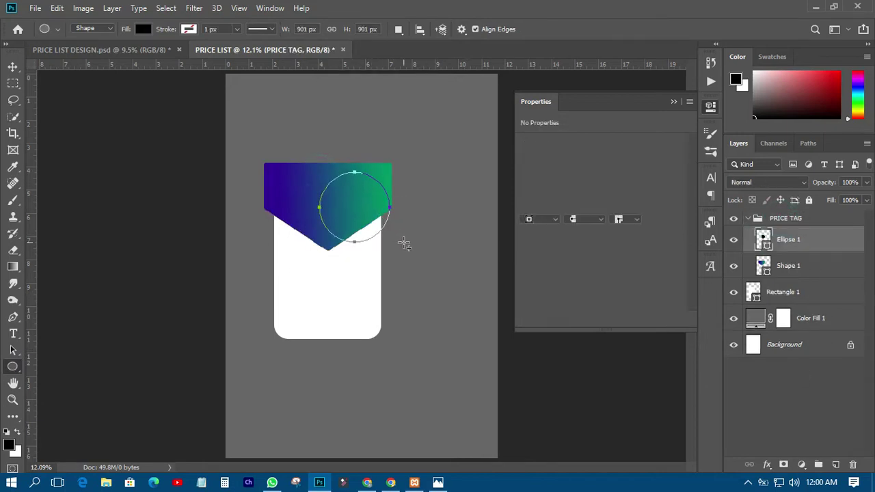
double_click(763, 241)
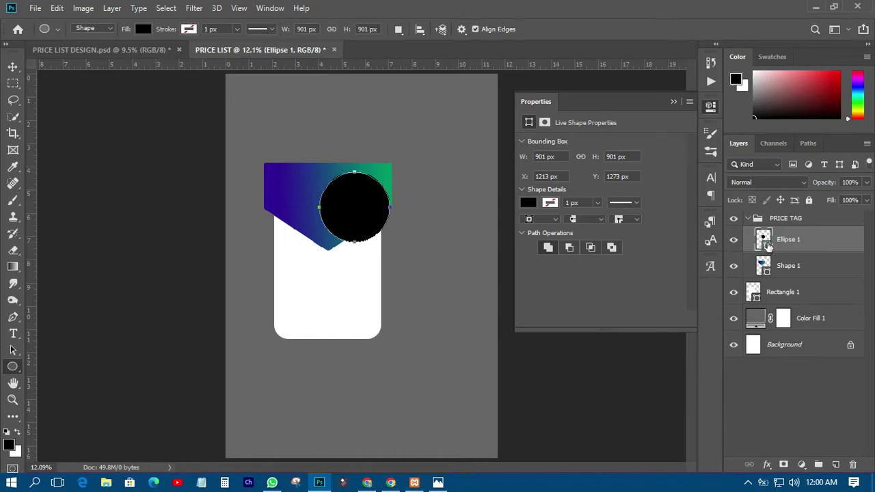
click(366, 267)
click(819, 100)
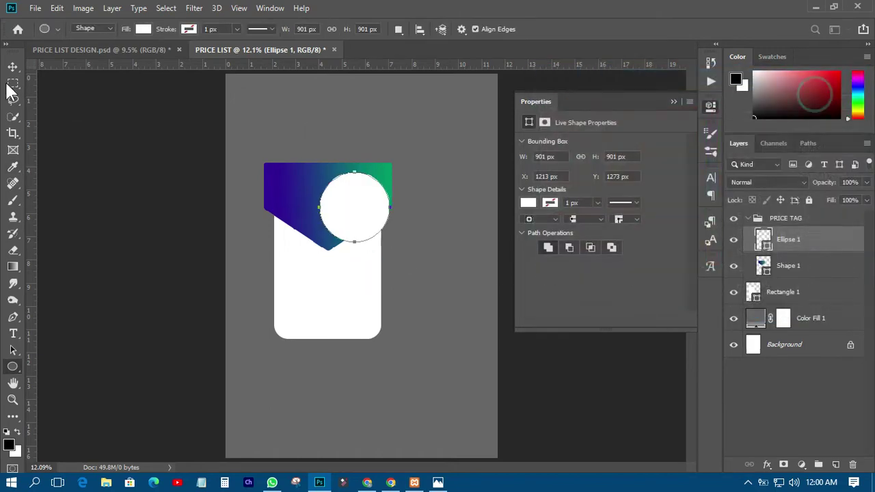
Step: Clip the circle to the banner, move it to the top-right corner, set fill to 10%, and duplicate it
click(13, 67)
right_click(805, 239)
click(738, 248)
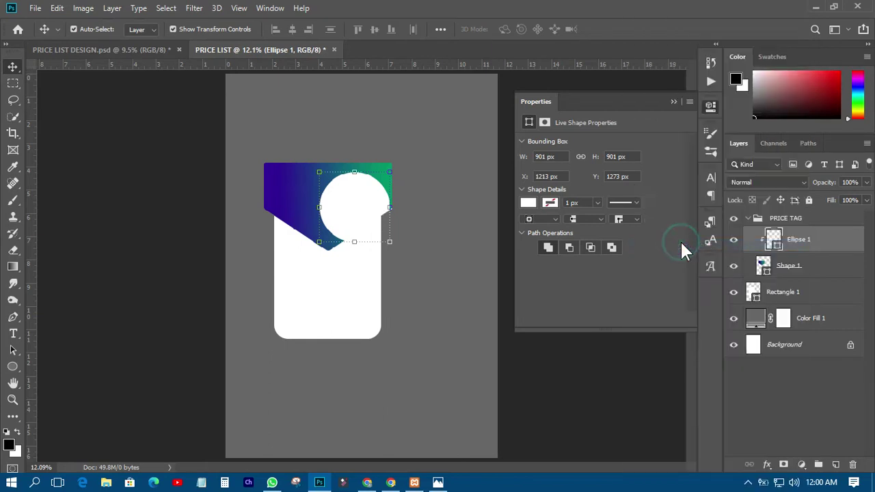
drag(380, 207, 381, 176)
click(865, 200)
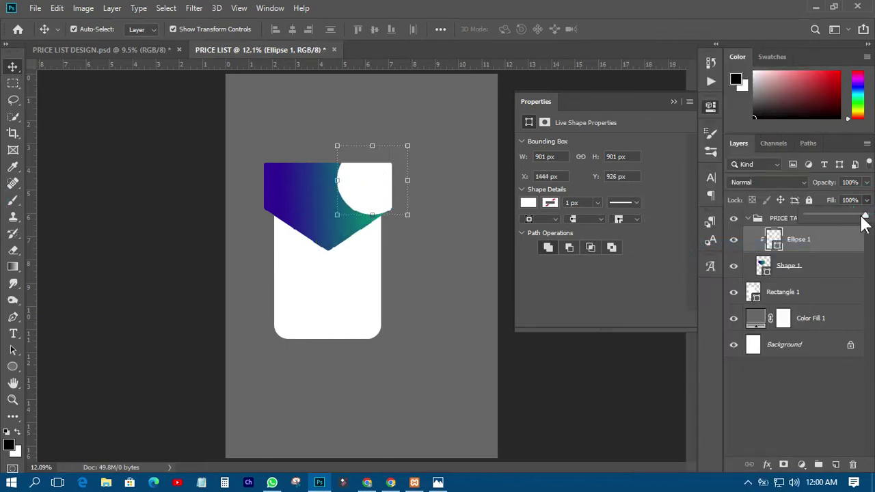
drag(823, 217, 817, 218)
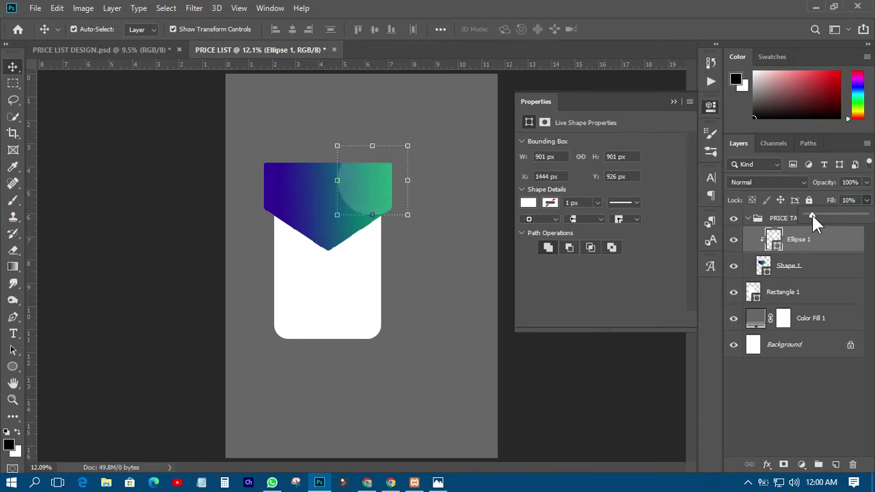
drag(810, 213, 812, 213)
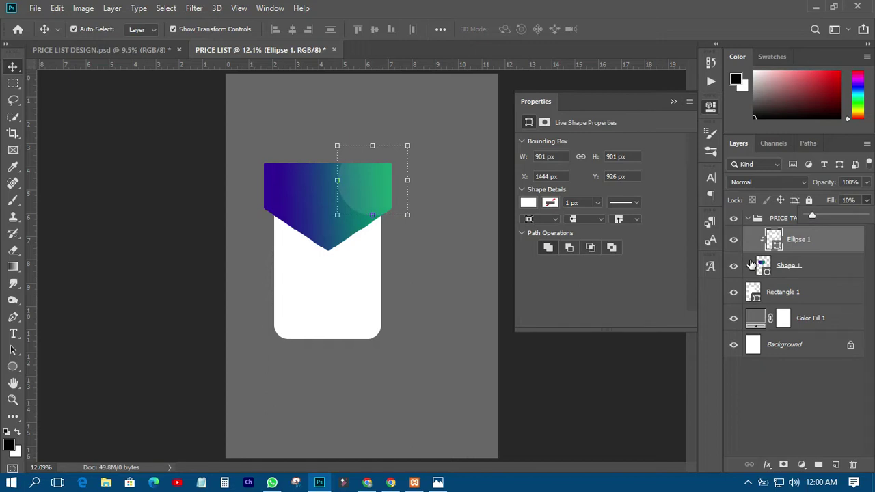
key(ctrl+j)
Step: Place circle copies at the banner's left edge and point, clip both to the banner, and reposition the left one
drag(380, 193, 286, 206)
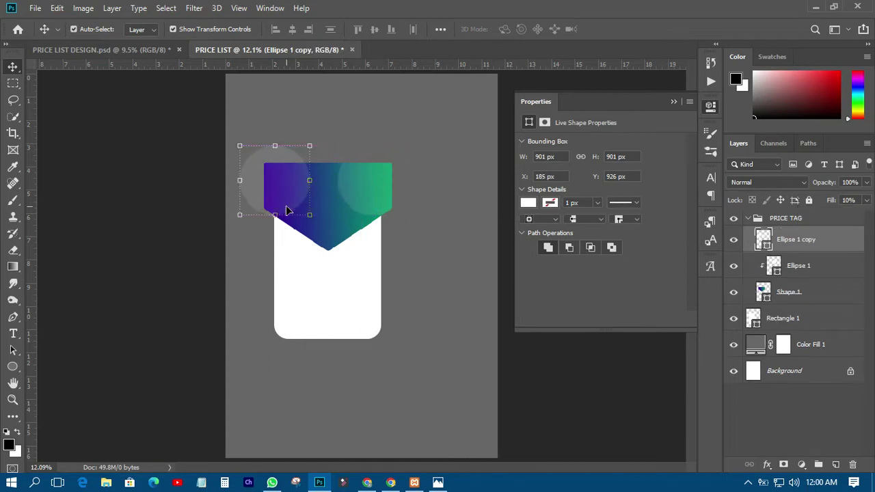
drag(288, 182, 341, 248)
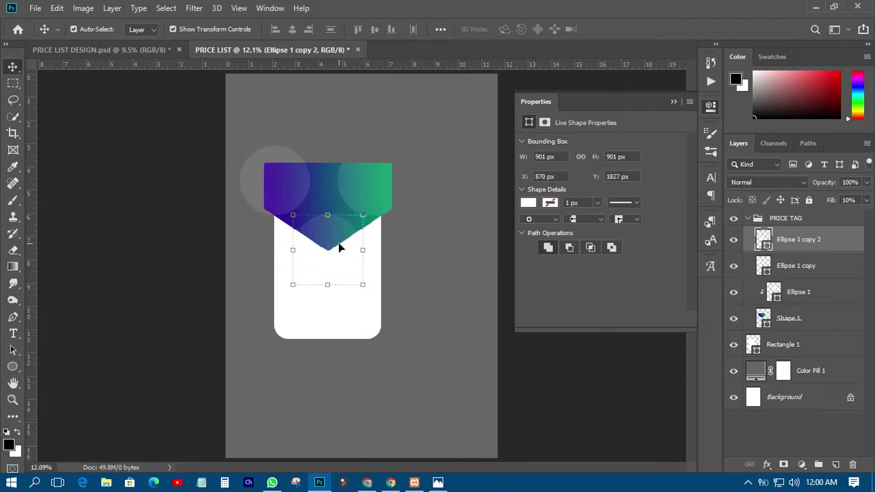
shift+click(794, 264)
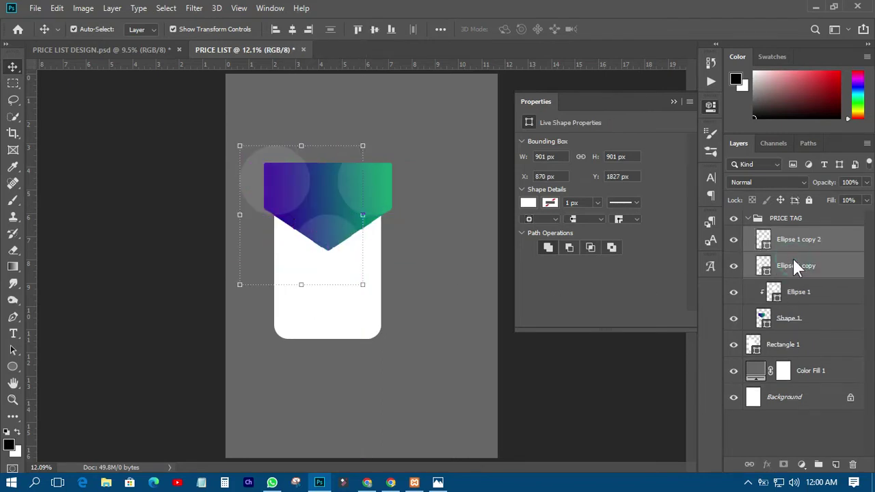
right_click(793, 265)
click(671, 244)
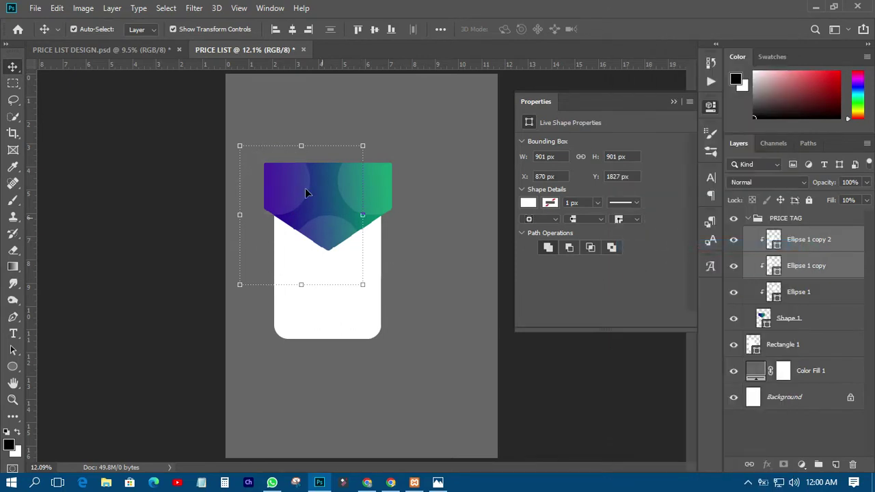
click(124, 196)
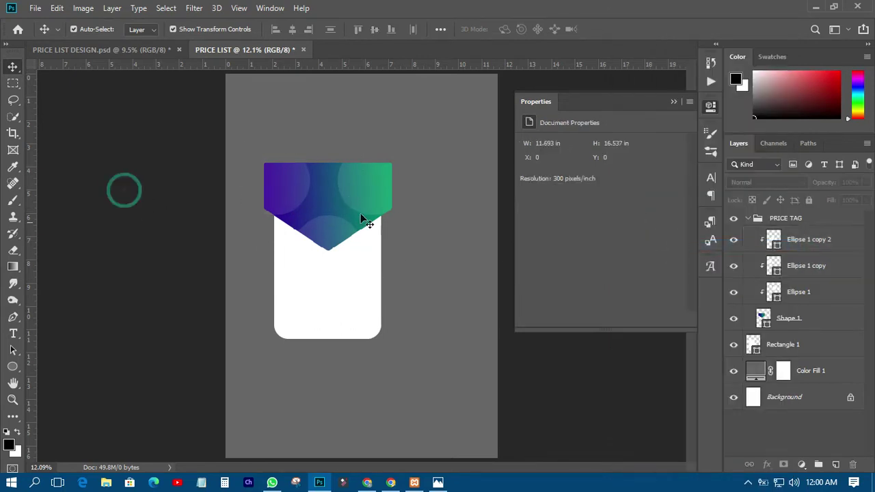
click(304, 196)
drag(304, 197, 344, 213)
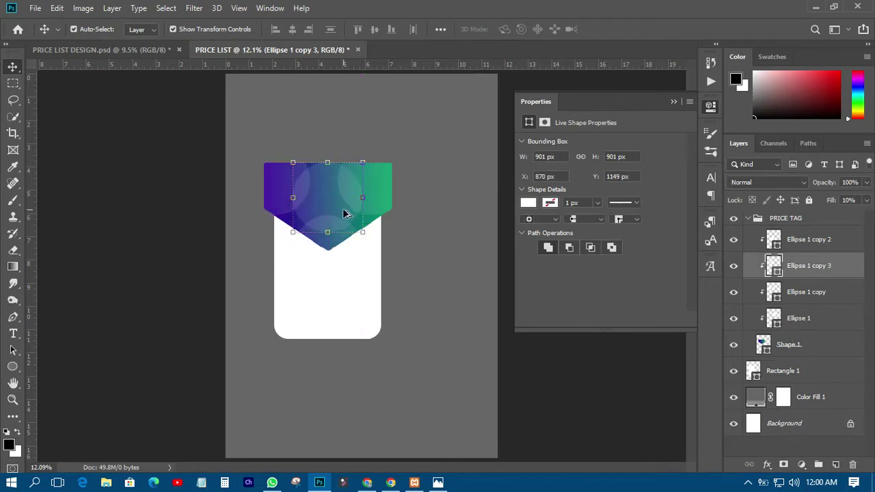
click(169, 197)
Step: Collapse the PRICE TAG group, then move it together with Rectangle 1 slightly left
scroll(315, 229, up, 3)
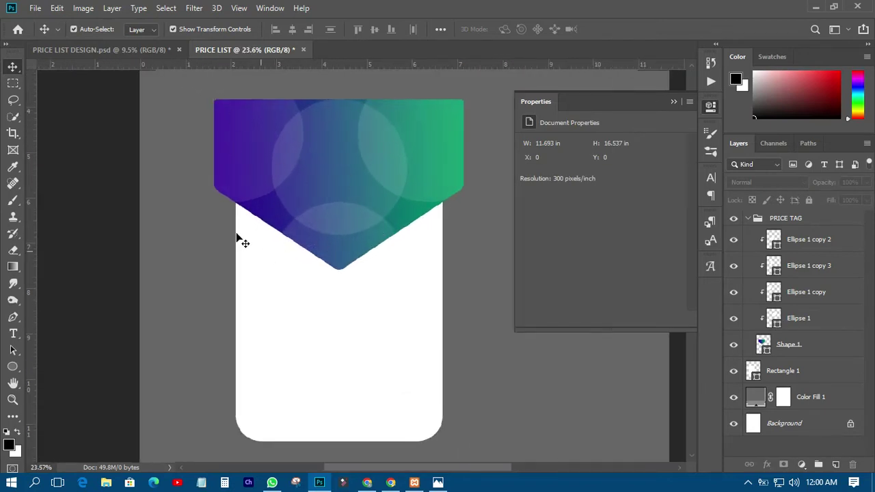
scroll(287, 232, down, 3)
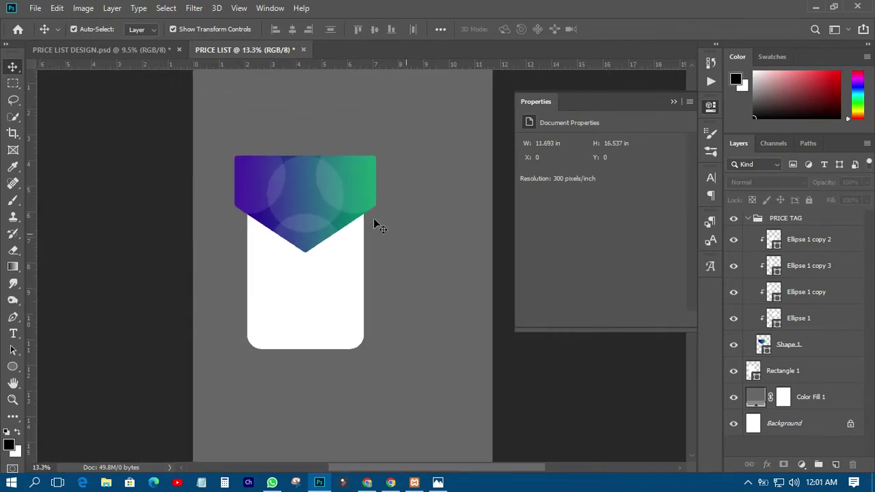
click(748, 219)
click(775, 218)
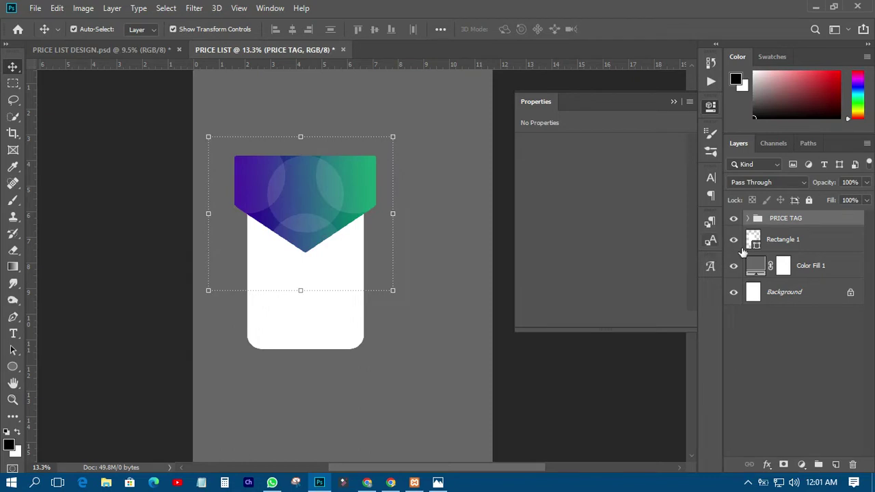
click(790, 248)
drag(360, 276, 294, 241)
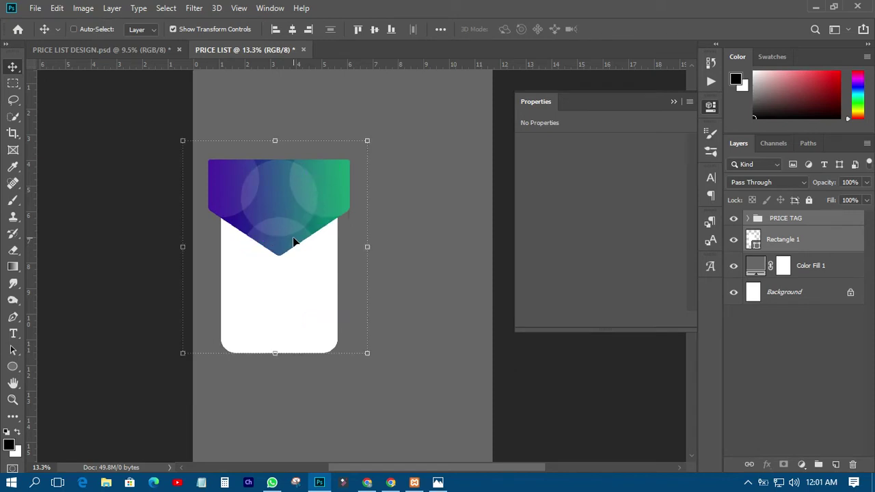
click(112, 251)
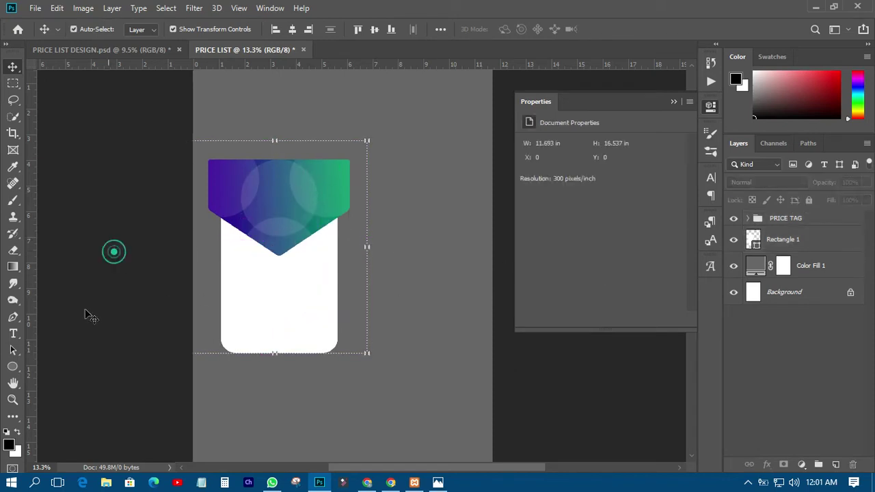
Step: Draw a #ffffff white circle over the tag's top edge
click(12, 367)
drag(254, 129, 315, 194)
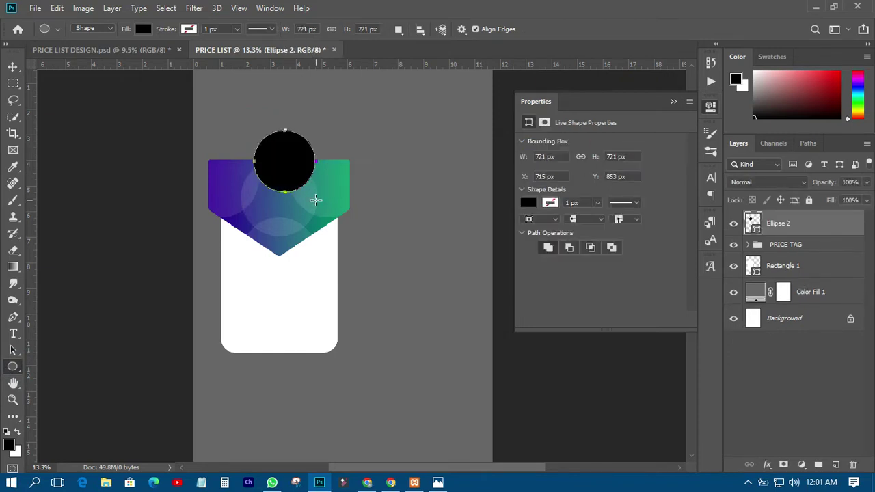
double_click(754, 230)
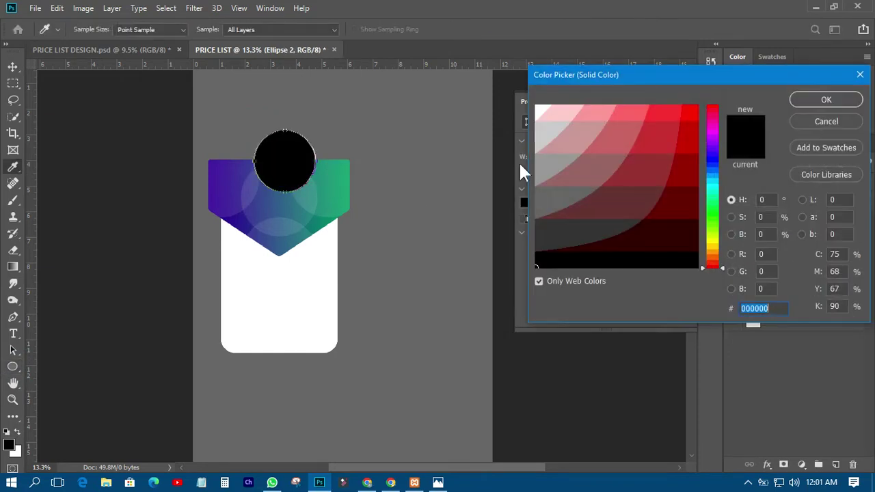
click(548, 113)
click(814, 101)
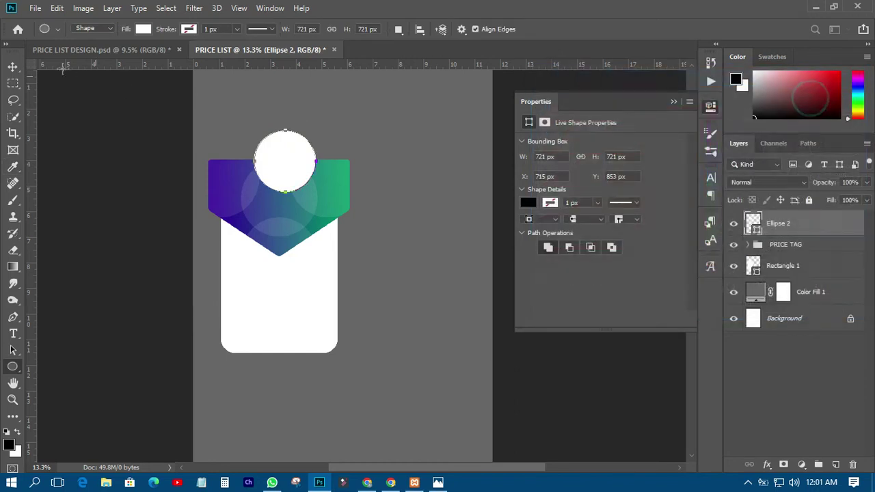
Step: Nudge the white circle slightly left, close Properties, and bring up PRICE LIST DESIGN.psd
click(13, 66)
click(59, 172)
drag(287, 173, 282, 173)
click(124, 185)
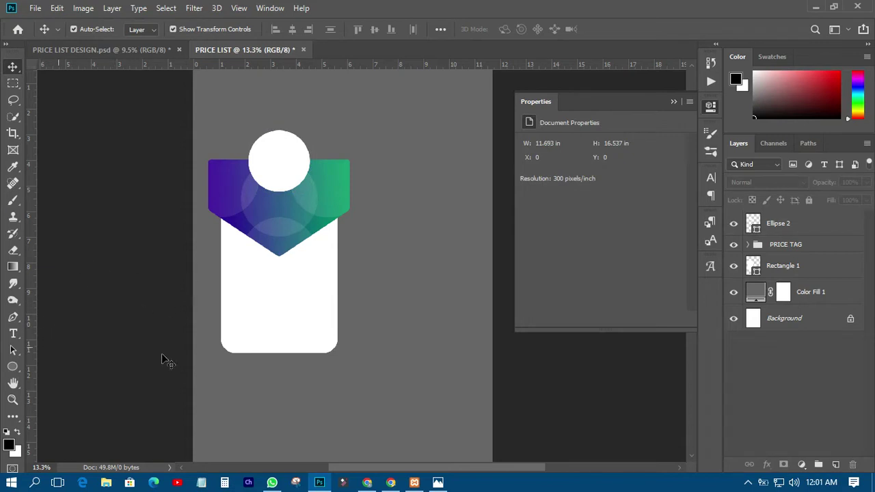
click(709, 108)
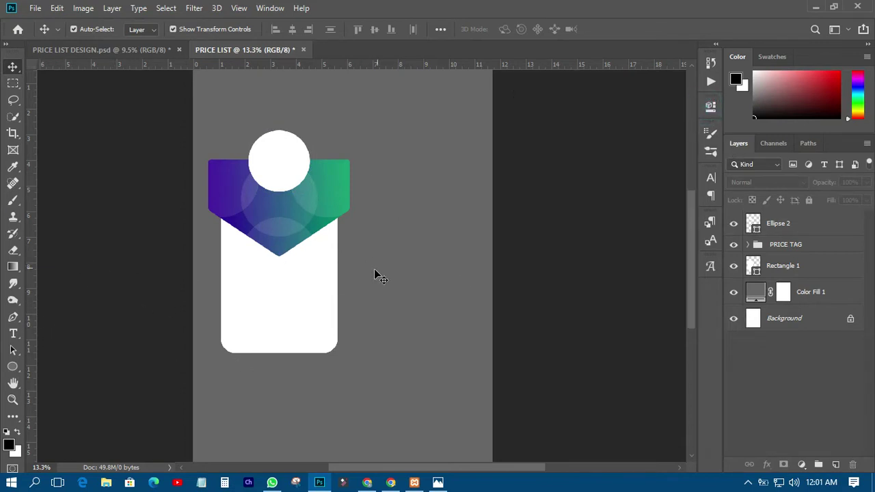
click(100, 50)
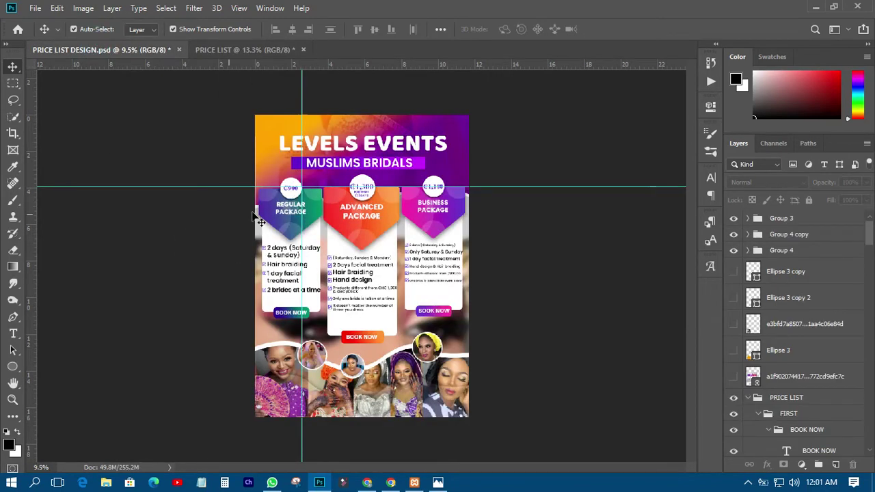
Step: Drag the ₵900 price text from the finished design into the new card's white circle
scroll(258, 217, up, 5)
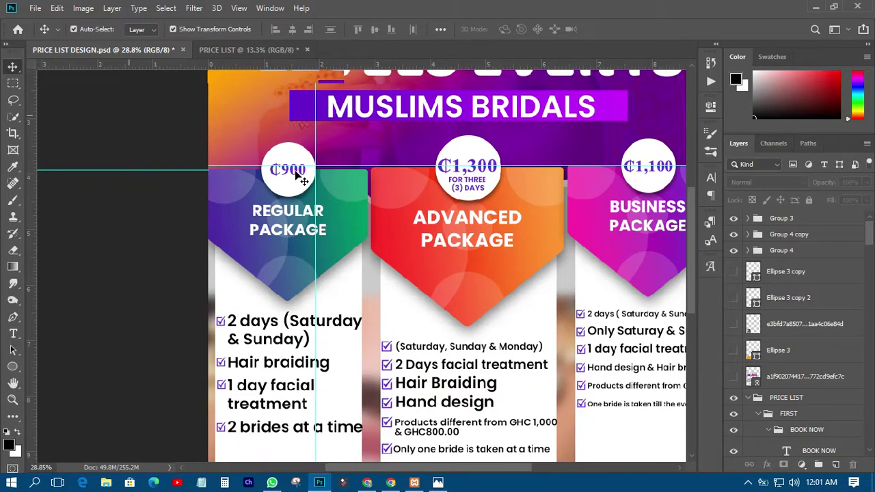
scroll(296, 175, up, 1)
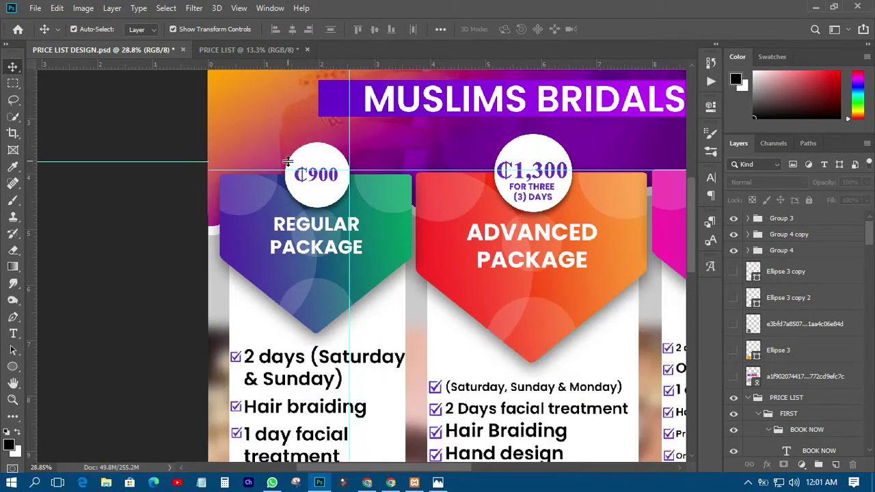
key(ctrl+z)
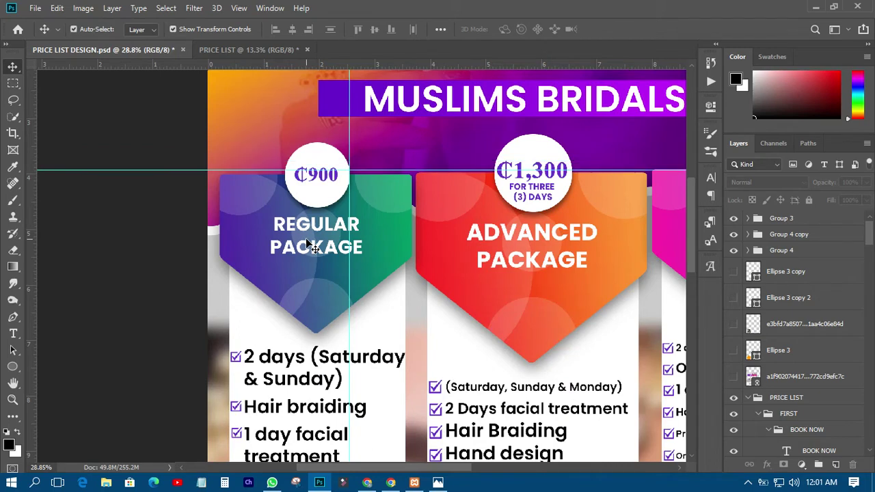
scroll(812, 347, down, 3)
click(851, 426)
ctrl+click(330, 184)
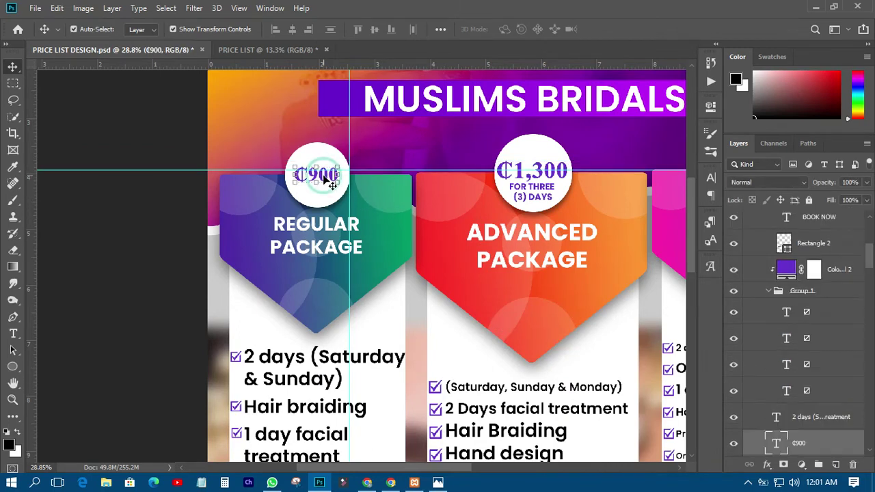
drag(331, 185, 279, 169)
click(100, 156)
Step: Enlarge the ₵900 price to 48 pt and centre it in the white circle
click(714, 177)
click(619, 212)
click(602, 336)
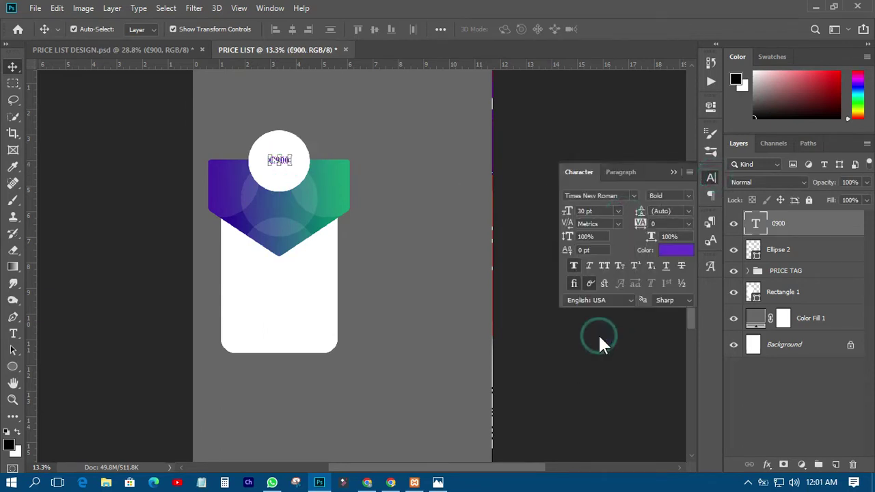
click(620, 212)
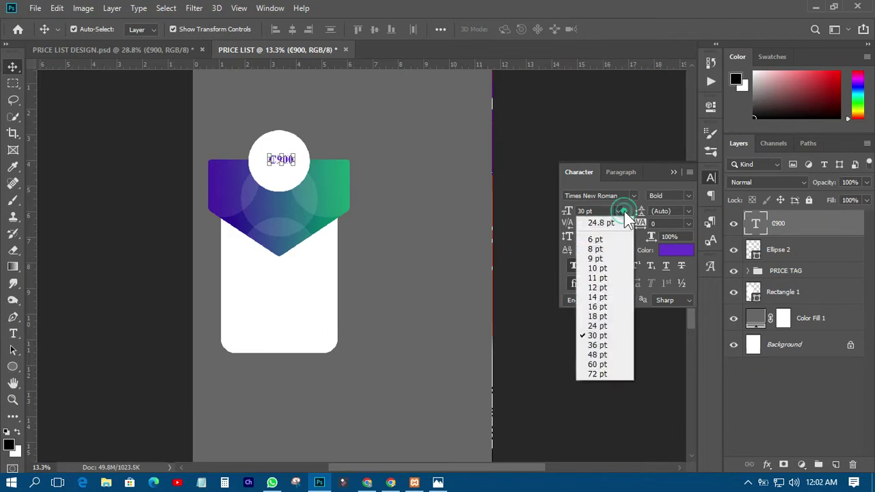
click(599, 353)
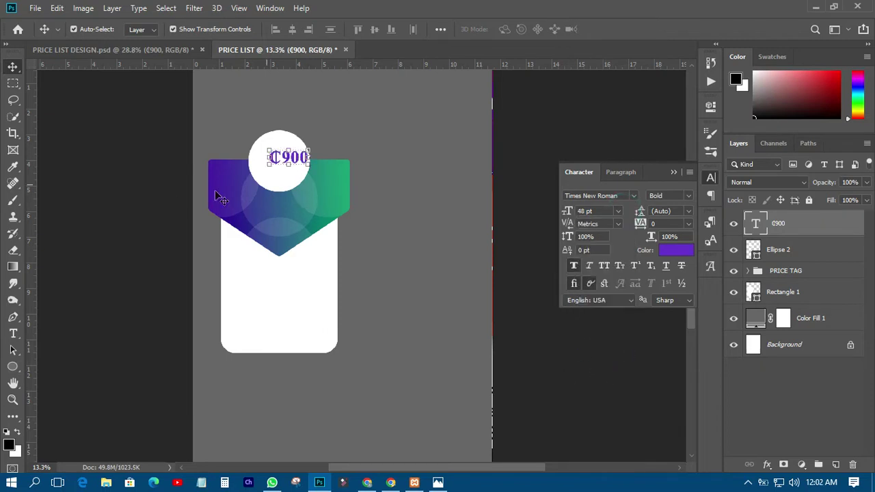
drag(290, 163, 273, 163)
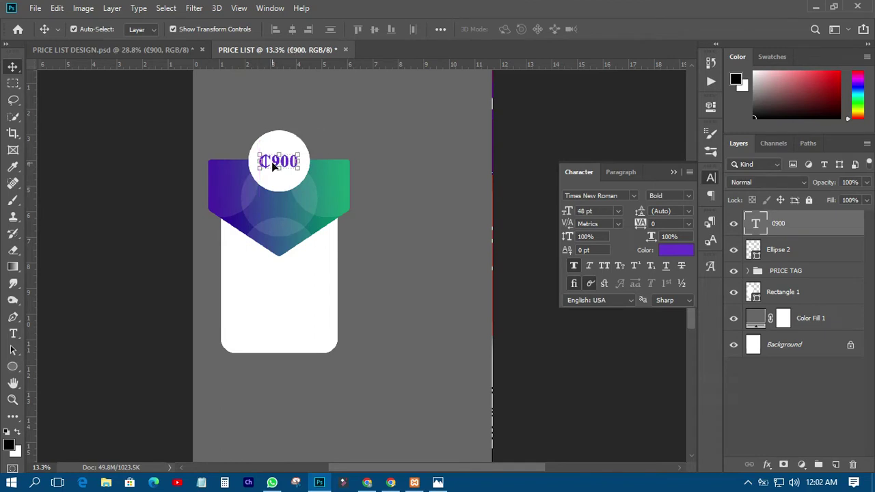
Step: Start a new text layer on the tag and return to PRICE LIST DESIGN
click(13, 334)
click(269, 213)
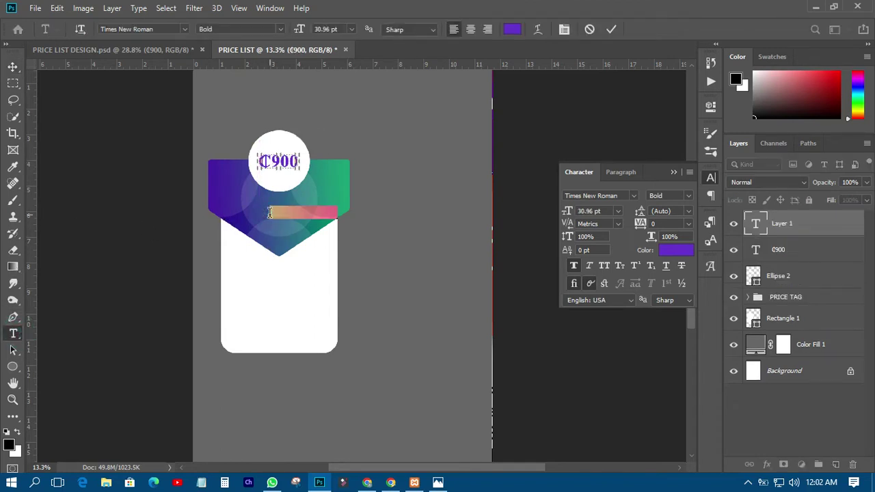
click(164, 52)
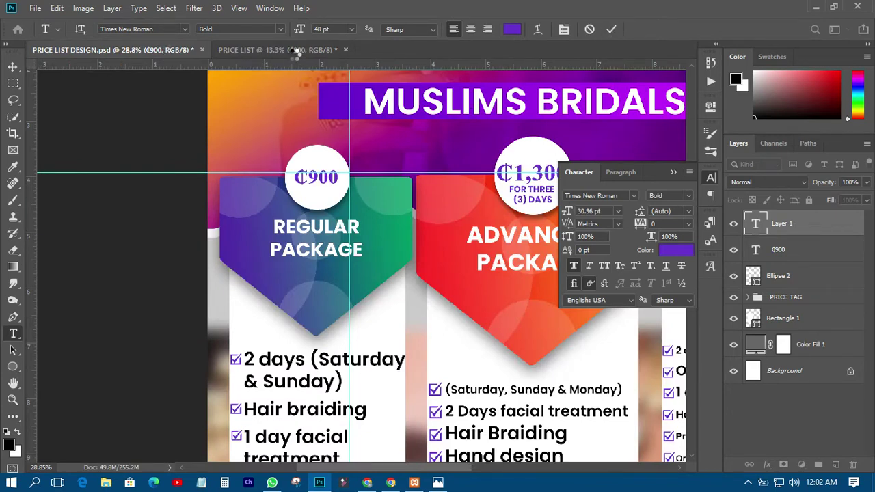
Step: Copy the REGULAR PACKAGE heading from the finished design into the new card's text layer
click(317, 249)
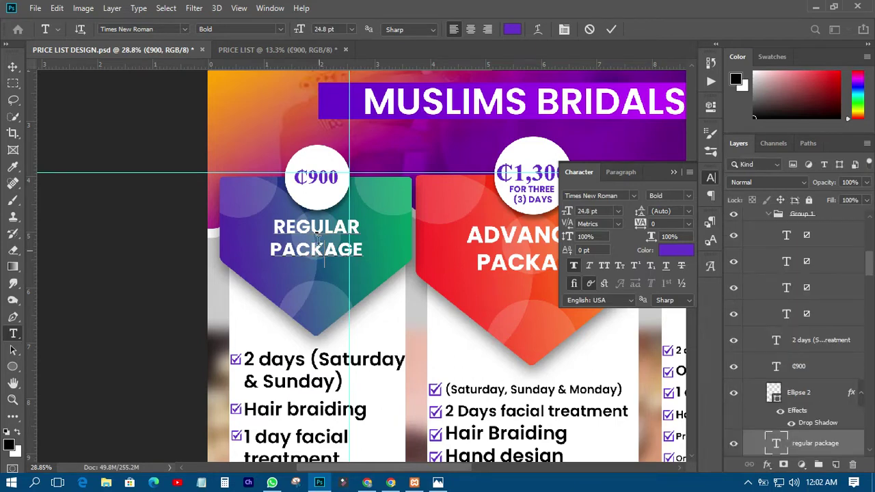
click(294, 229)
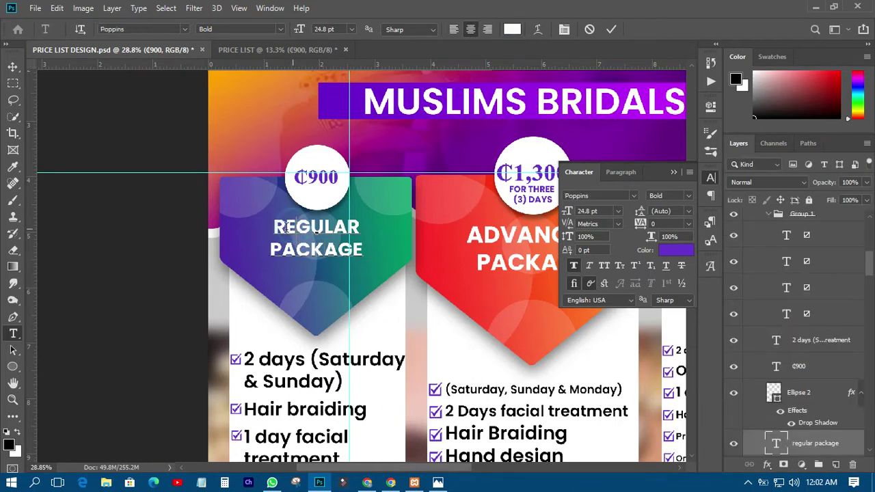
drag(274, 227, 390, 252)
key(ctrl+c)
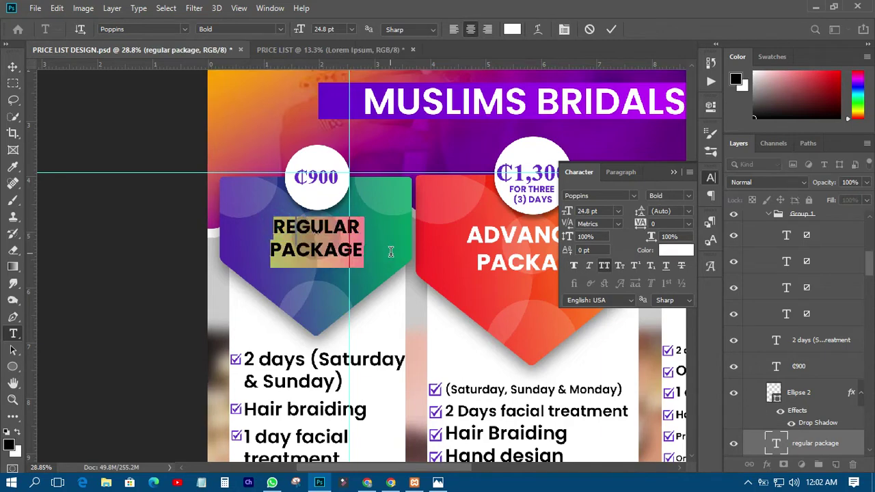
key(ctrl)
click(303, 50)
key(ctrl+a)
key(ctrl+v)
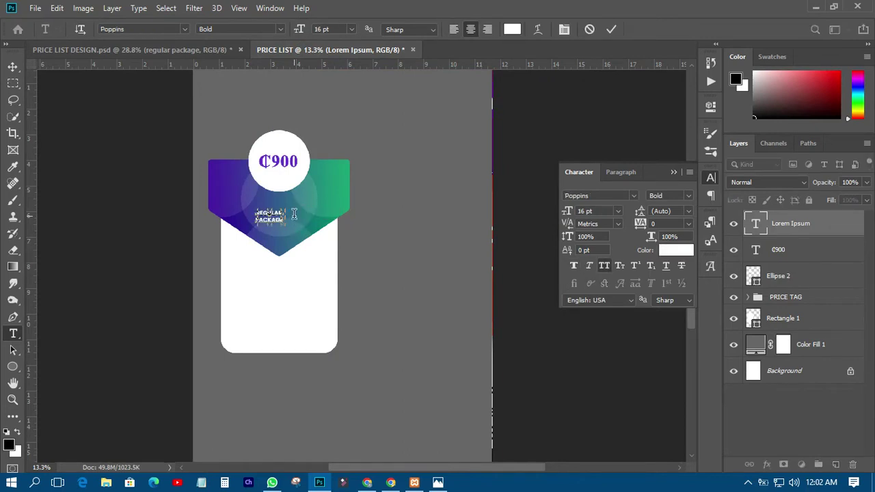
Step: Set the REGULAR PACKAGE title to 48 pt and centre it on the tag
click(13, 67)
click(618, 211)
click(604, 354)
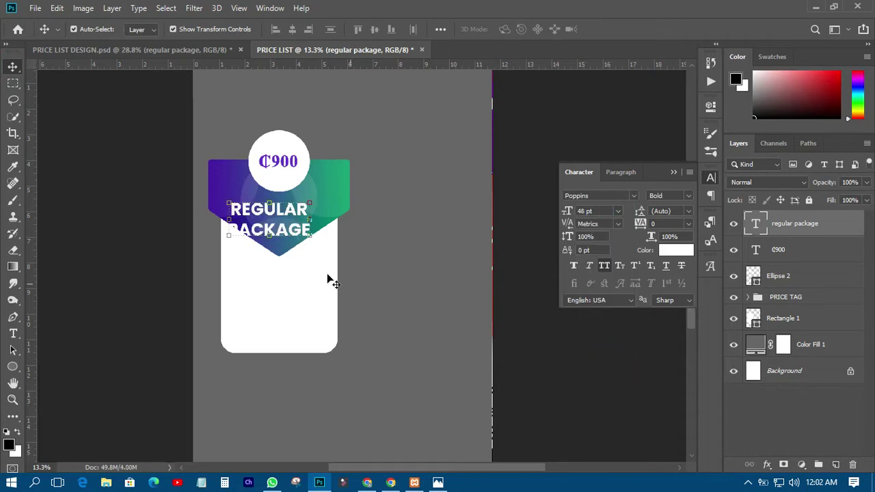
drag(291, 213, 297, 209)
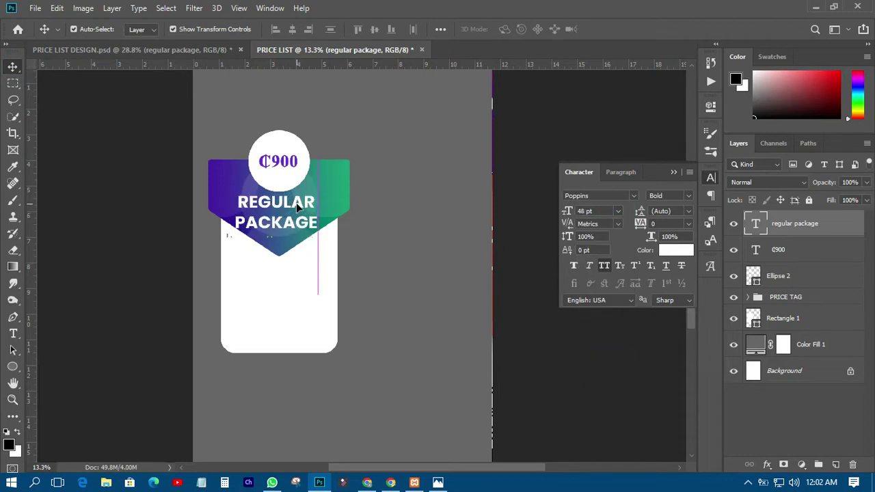
Step: Set the title's leading to 48 pt, nudge it slightly up, and close the Character panel
click(687, 212)
click(672, 295)
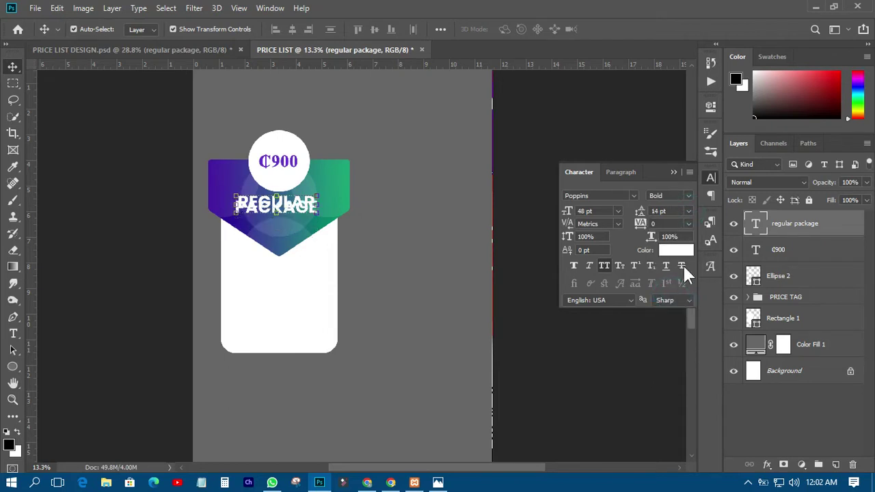
click(687, 211)
click(675, 328)
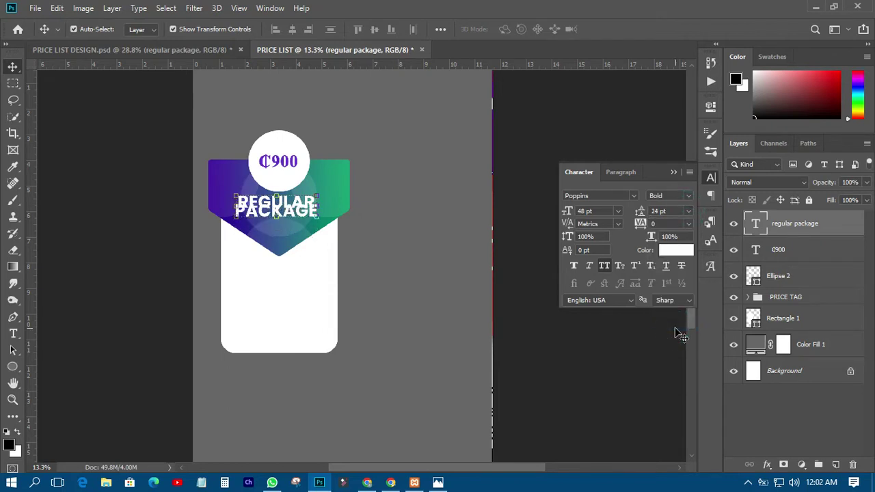
click(688, 212)
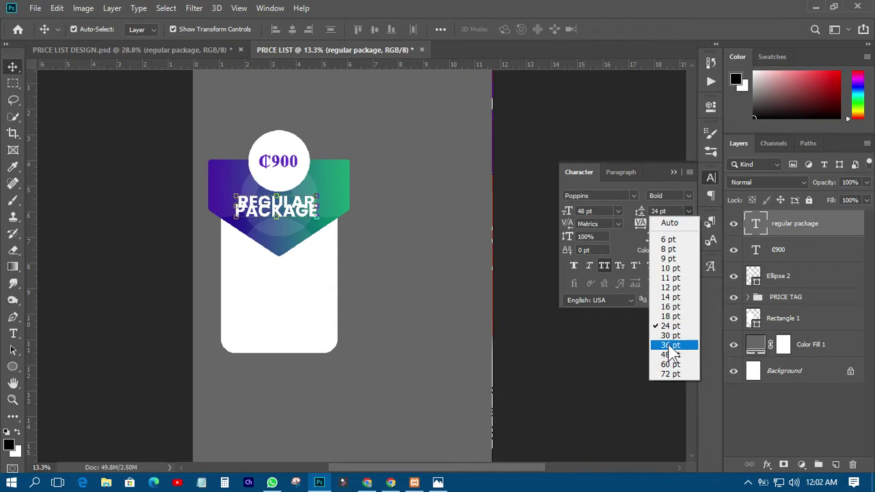
click(670, 347)
click(688, 211)
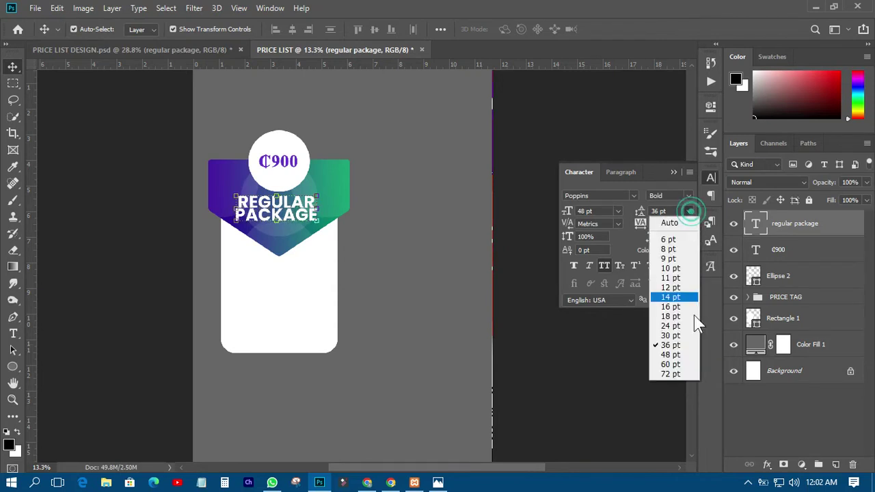
click(671, 357)
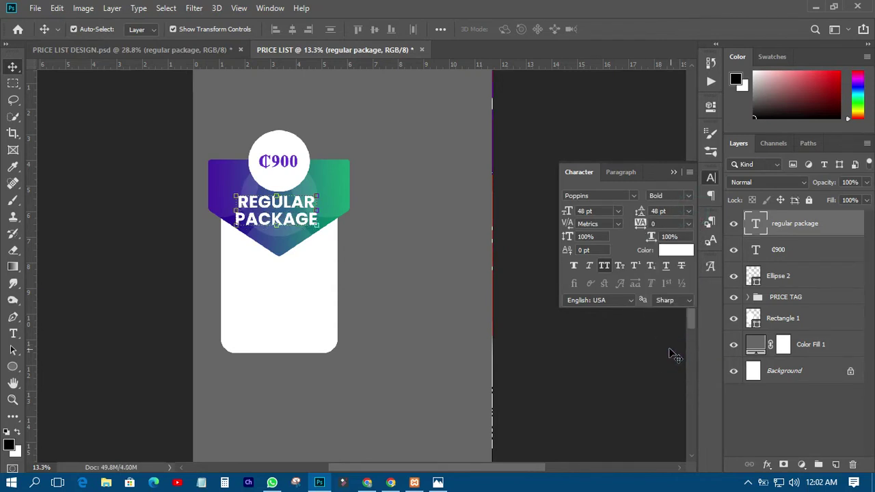
click(123, 192)
drag(292, 207, 294, 206)
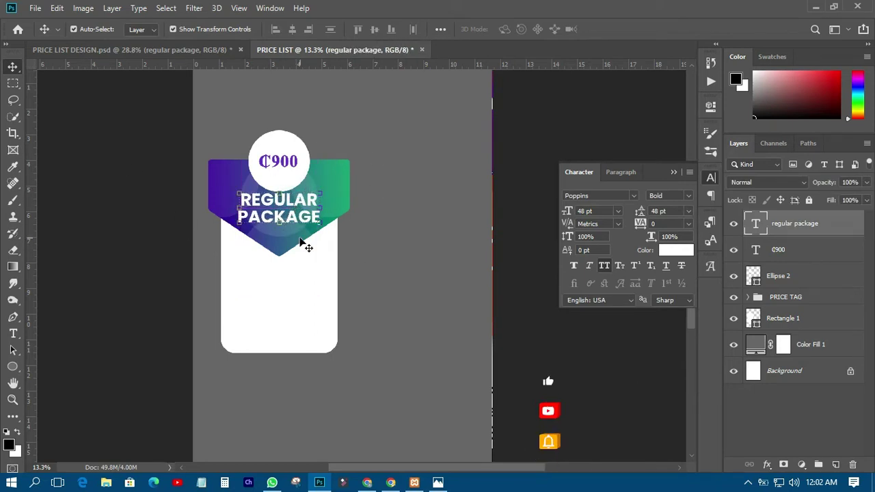
click(706, 181)
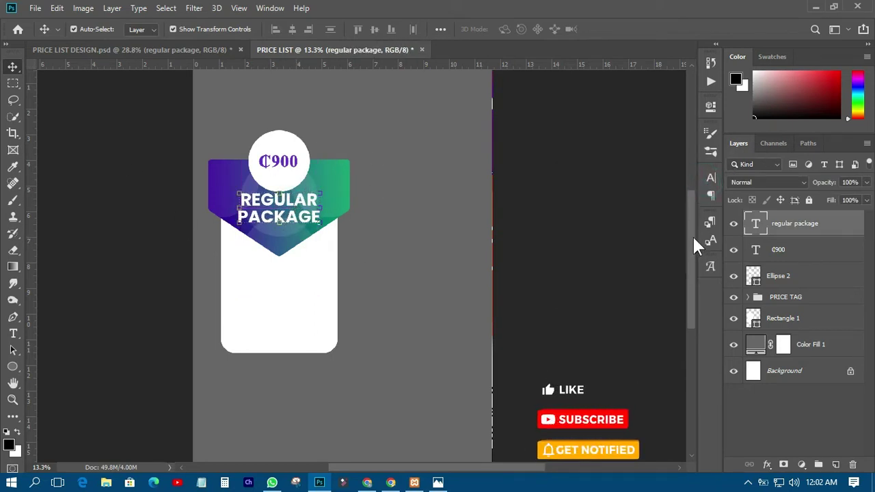
Step: Drag the feature list text layer from PRICE LIST DESIGN.psd onto the card below the banner
click(172, 51)
drag(693, 196, 696, 261)
scroll(696, 235, up, 3)
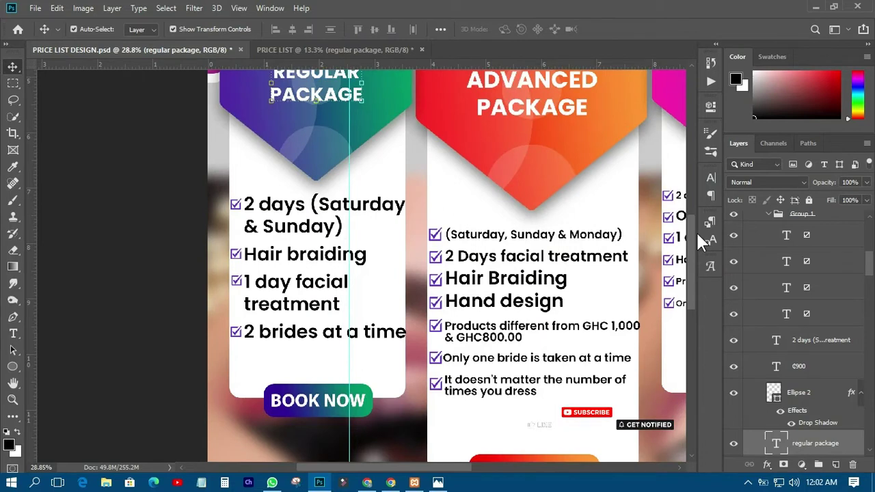
click(305, 227)
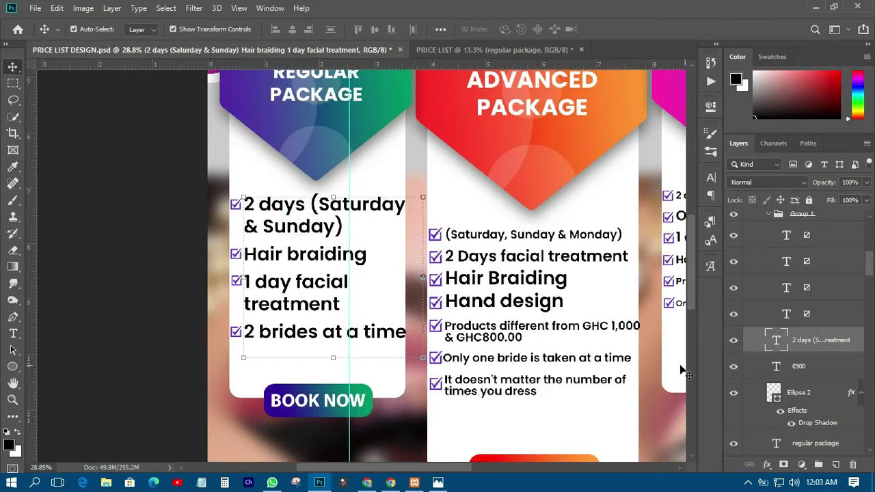
drag(297, 203, 277, 286)
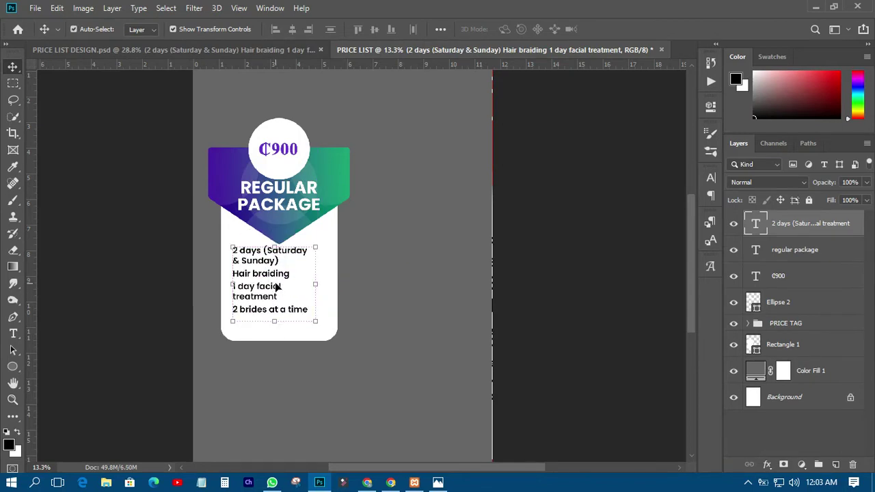
click(180, 248)
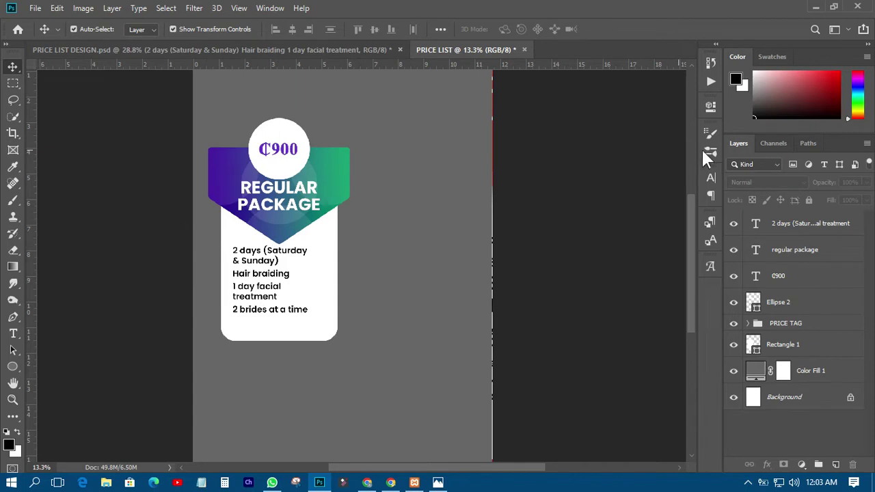
drag(692, 203, 693, 239)
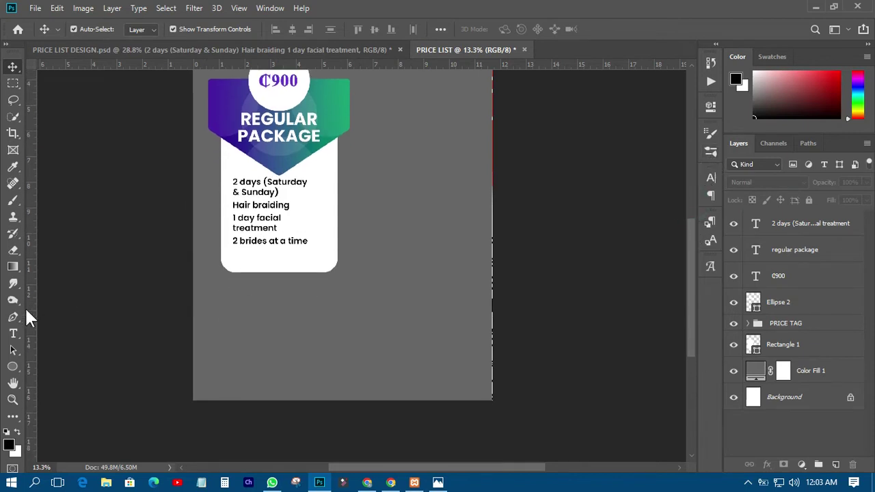
Step: Draw a rectangle at the card's bottom filled with a left-to-right purple-to-green gradient
click(13, 367)
click(59, 366)
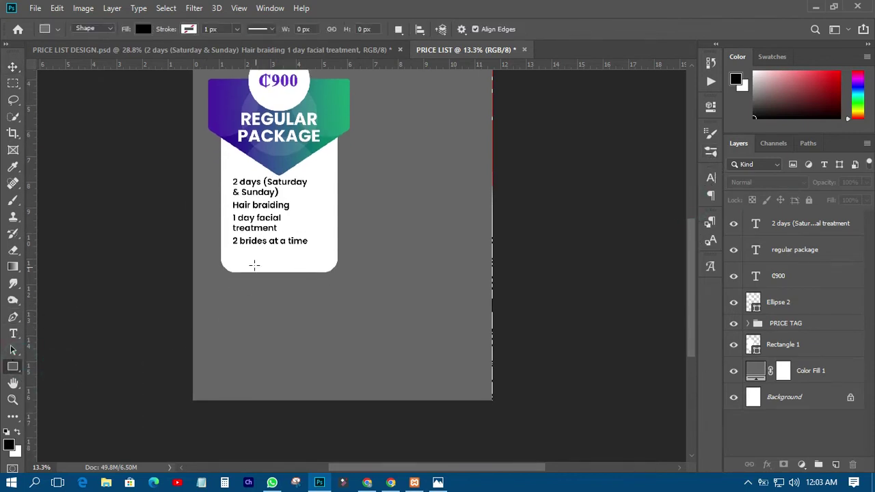
drag(243, 263, 320, 285)
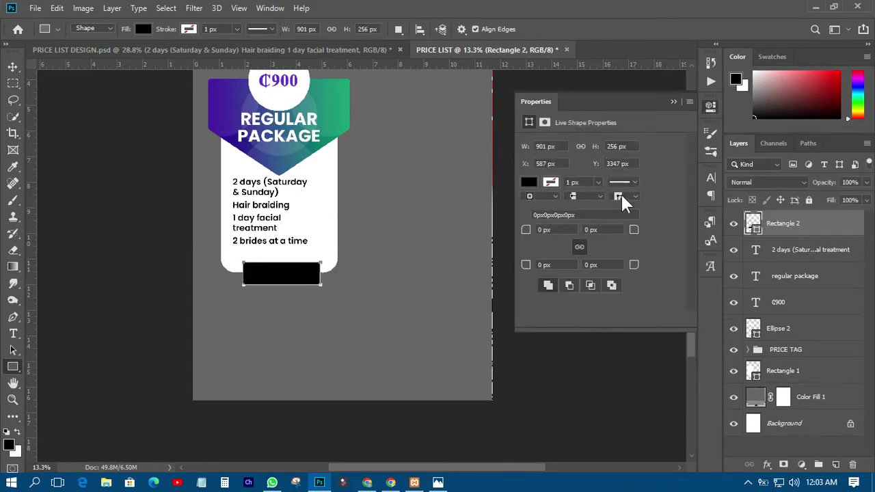
click(529, 182)
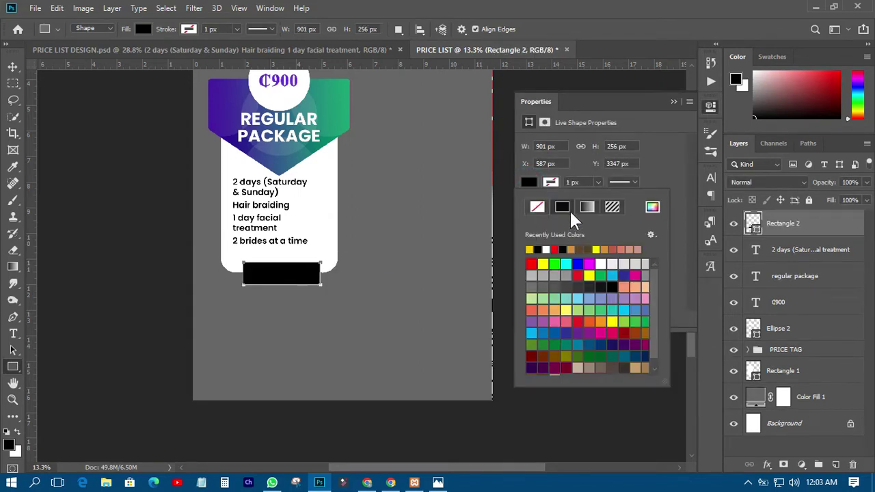
click(587, 206)
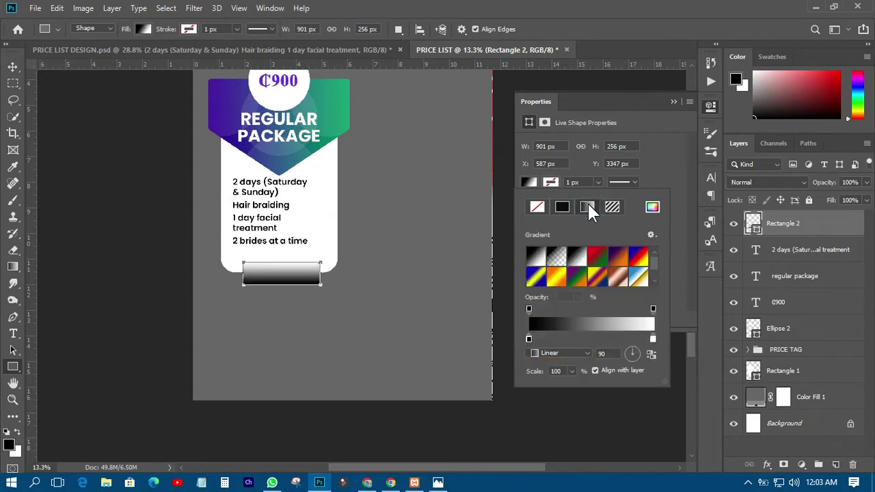
scroll(600, 280, down, 1)
click(618, 277)
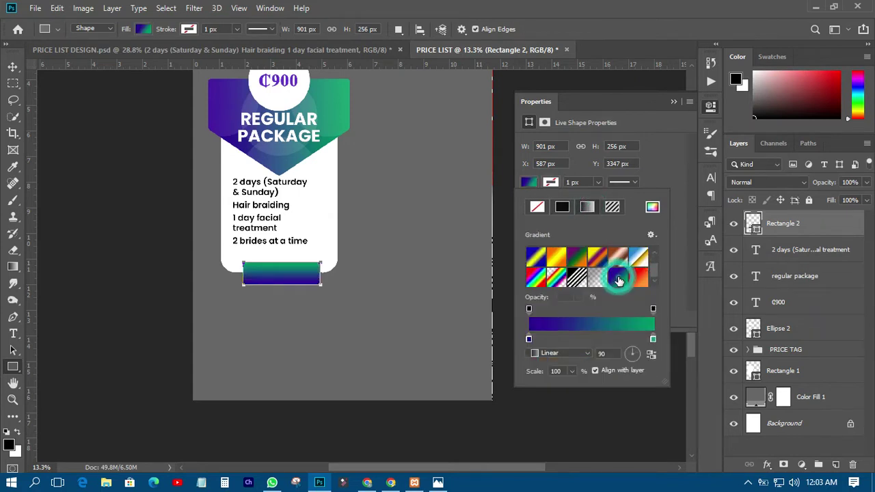
click(637, 351)
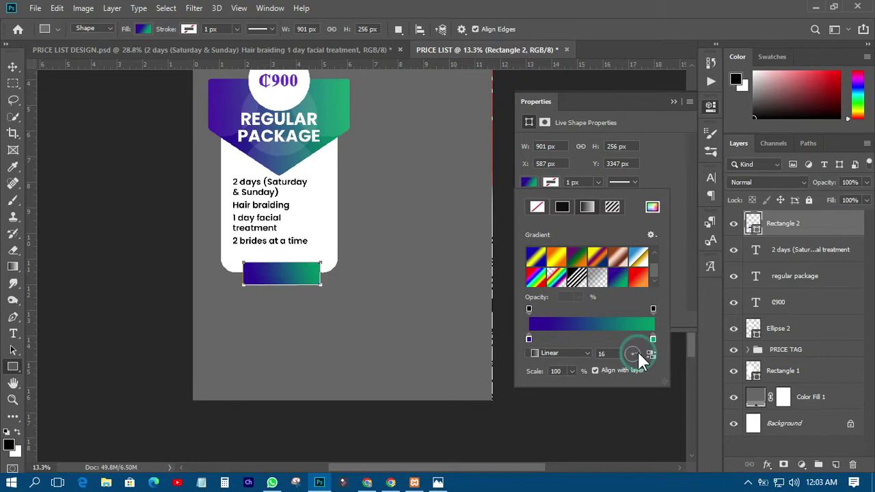
click(655, 154)
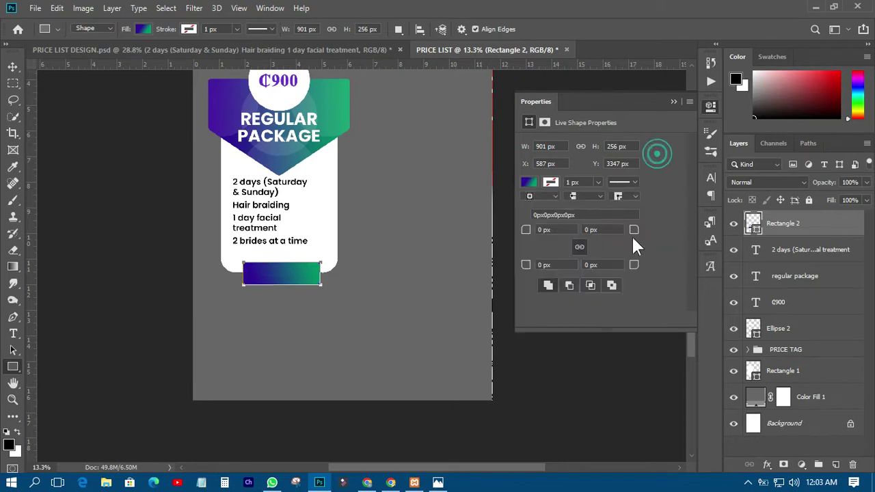
Step: Round the button's corners to 128 px and shift it slightly into place
drag(525, 231, 661, 229)
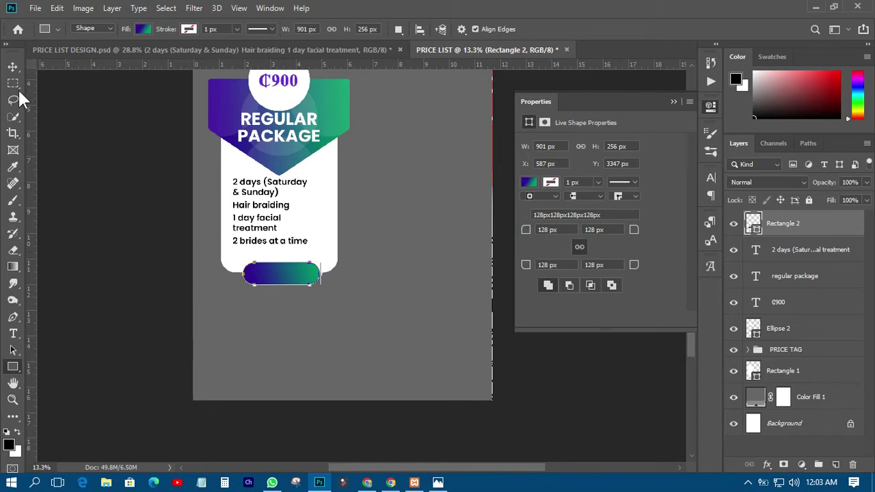
click(13, 66)
click(64, 177)
drag(275, 276, 276, 280)
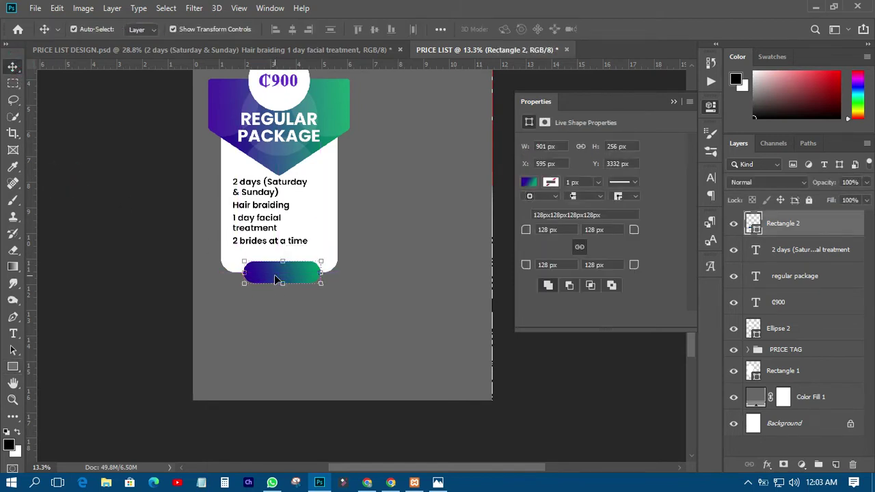
click(13, 333)
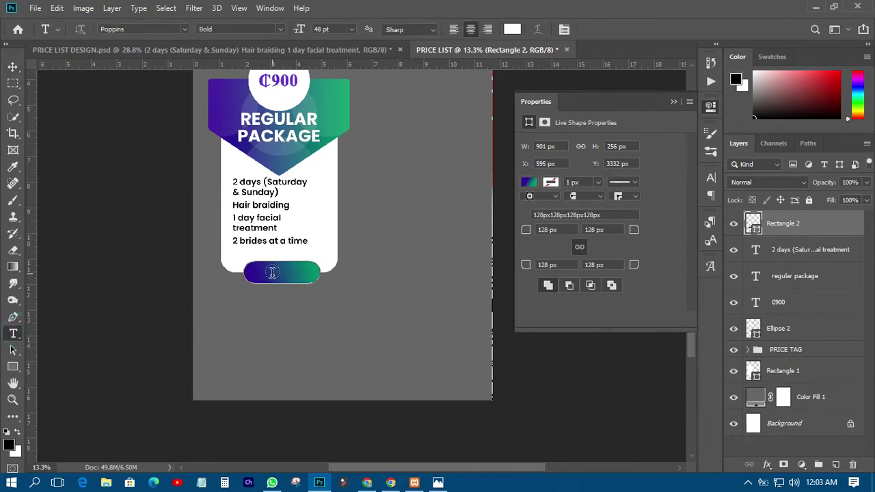
Step: Add the BOOK NOW text and move it onto the gradient button
click(276, 310)
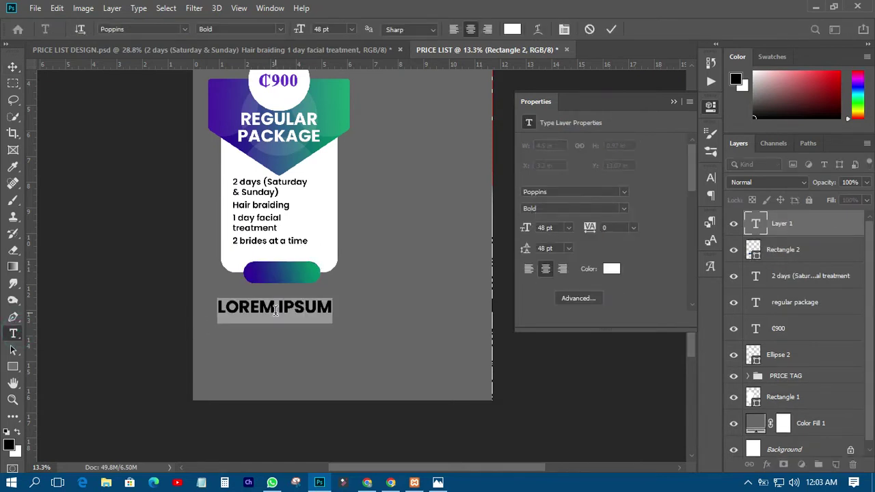
text(P)
text(OOK NOW)
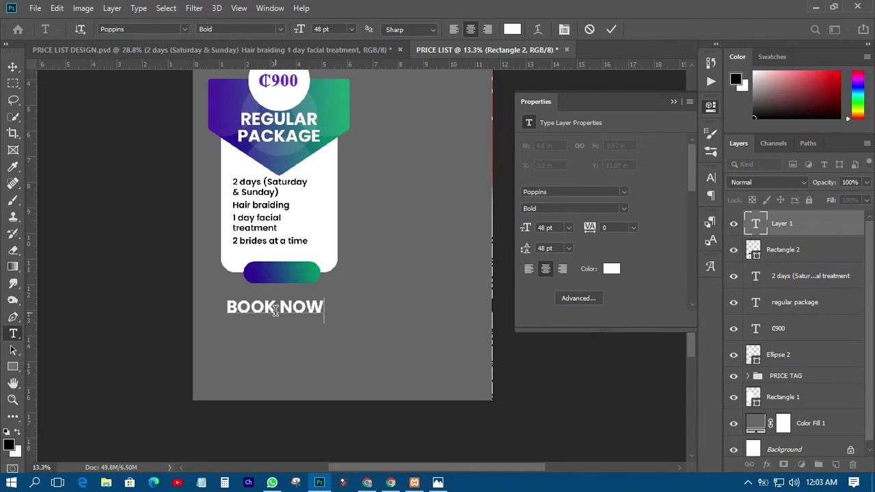
key(ctrl+Return)
click(13, 67)
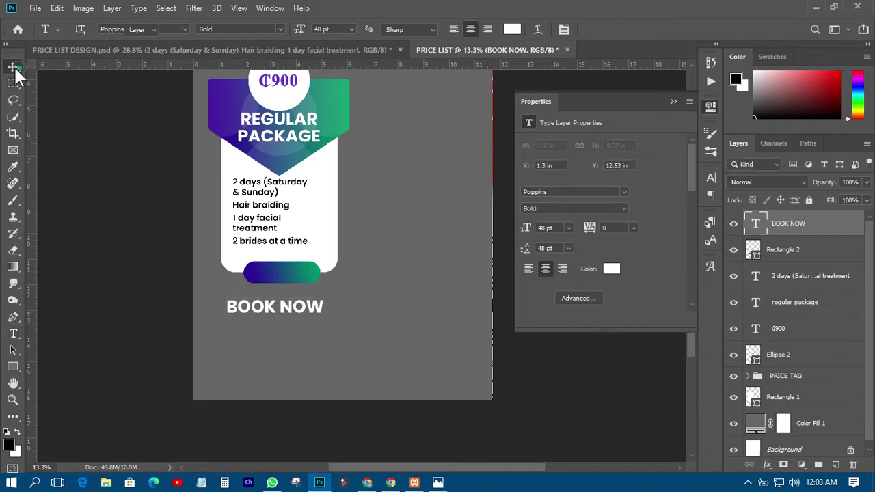
drag(304, 308, 308, 277)
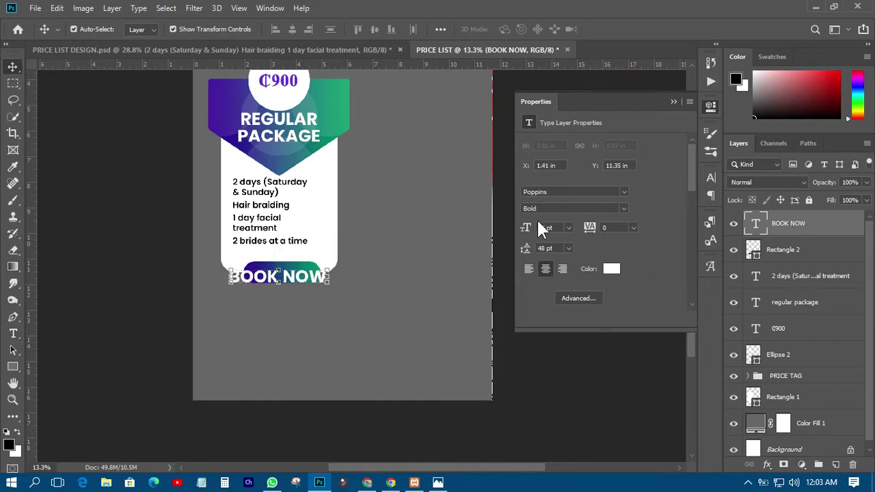
Step: Set BOOK NOW to 30 pt, centre it on the button, and fit the document in the window
click(565, 226)
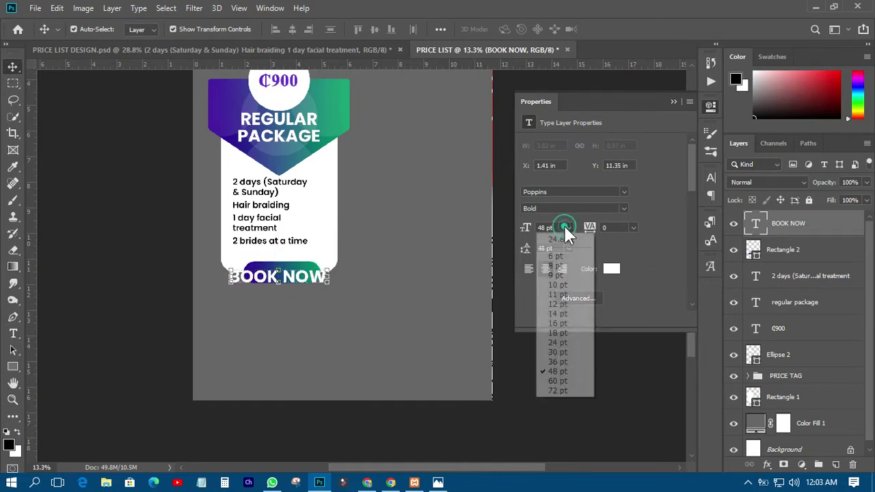
click(557, 335)
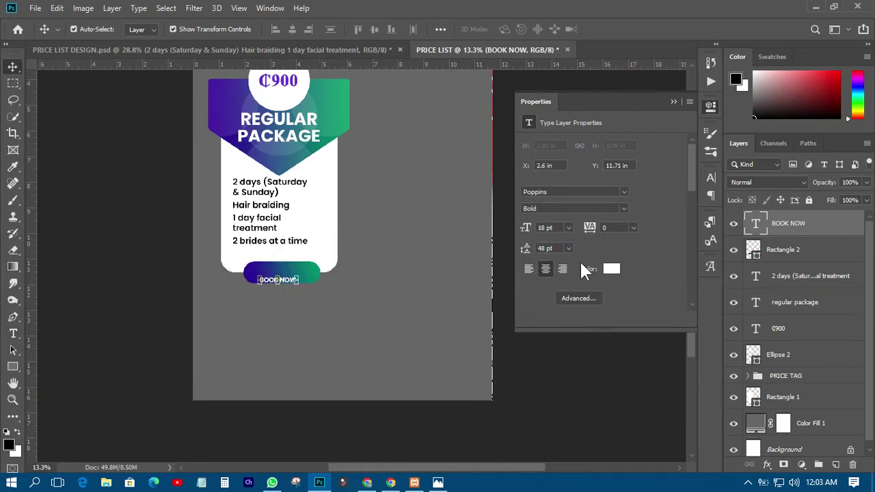
click(568, 228)
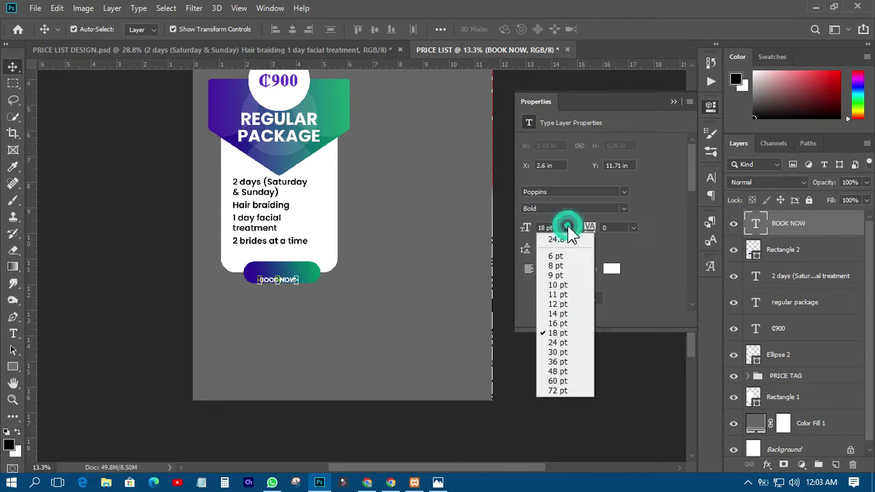
click(555, 353)
click(137, 250)
click(295, 278)
drag(297, 277, 300, 274)
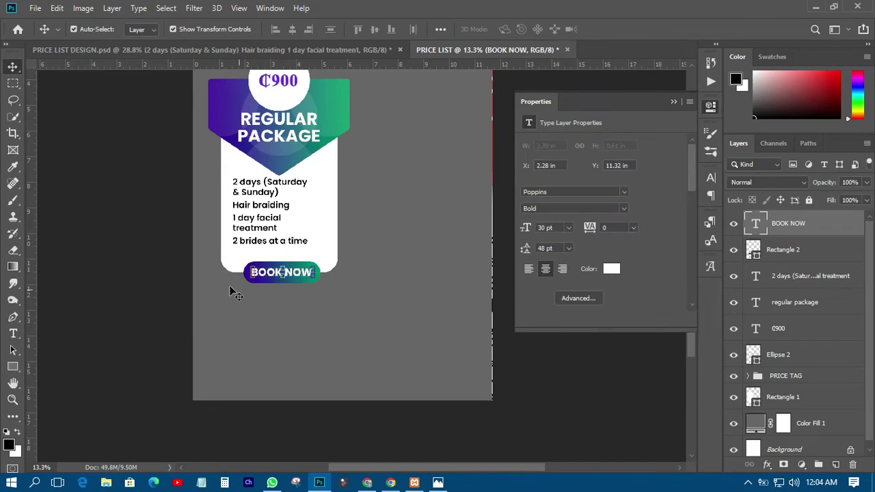
key(ctrl+minus)
key(ctrl+0)
scroll(267, 287, up, 5)
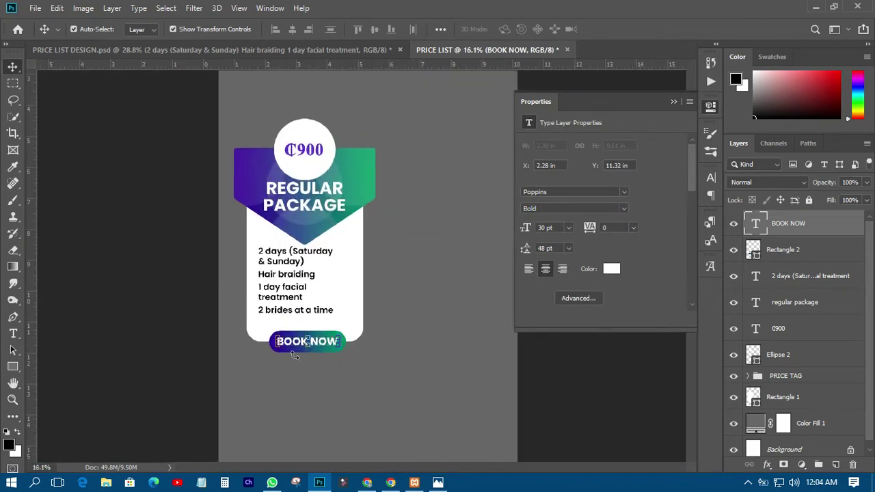
click(13, 333)
click(221, 116)
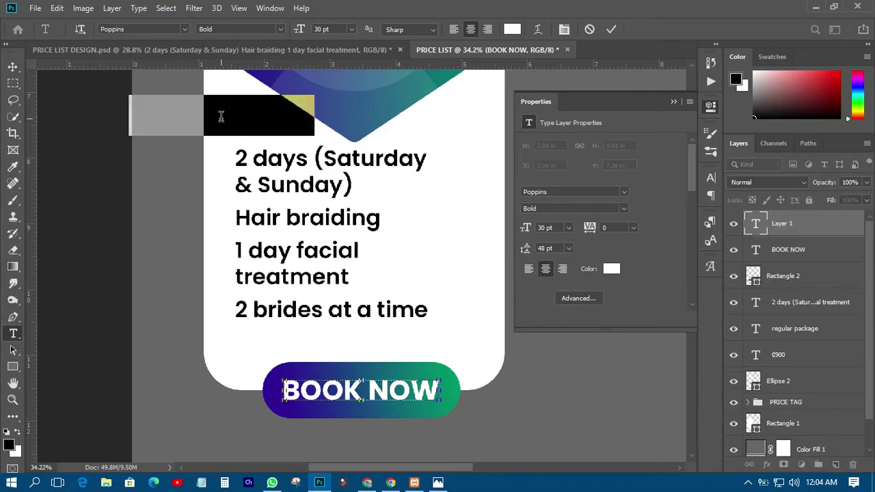
key(Delete)
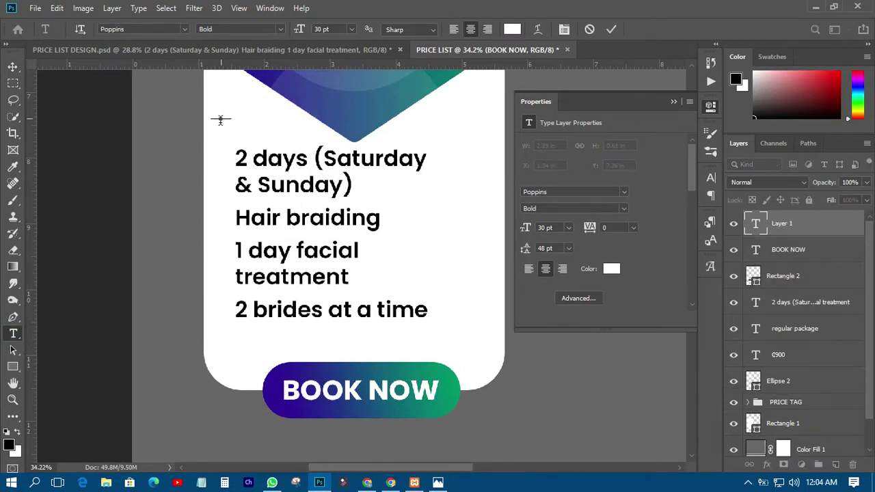
click(13, 67)
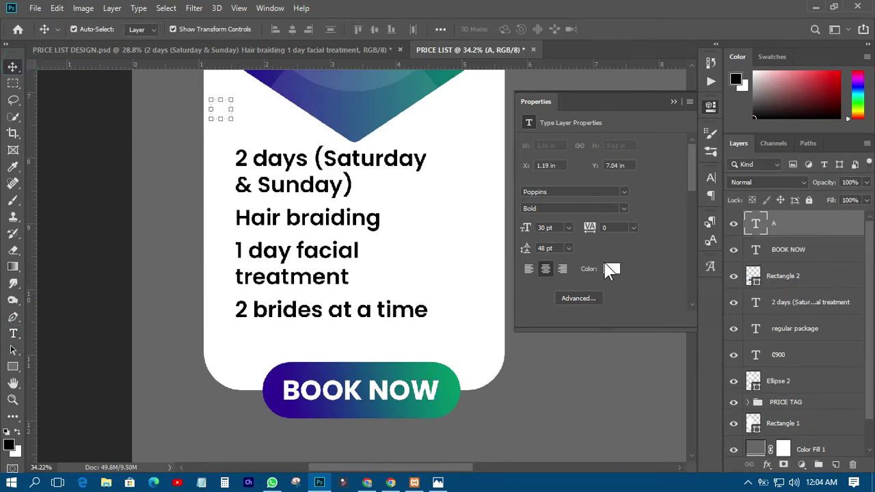
click(612, 271)
text(333333)
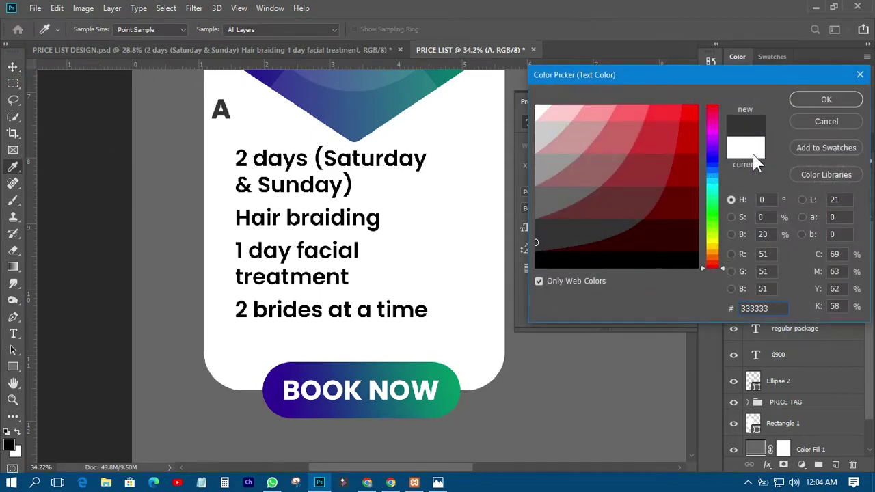
click(805, 102)
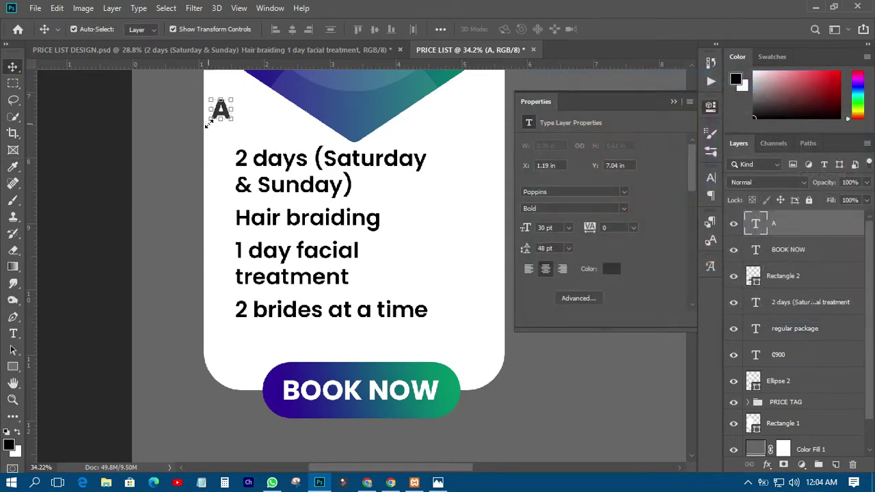
click(245, 49)
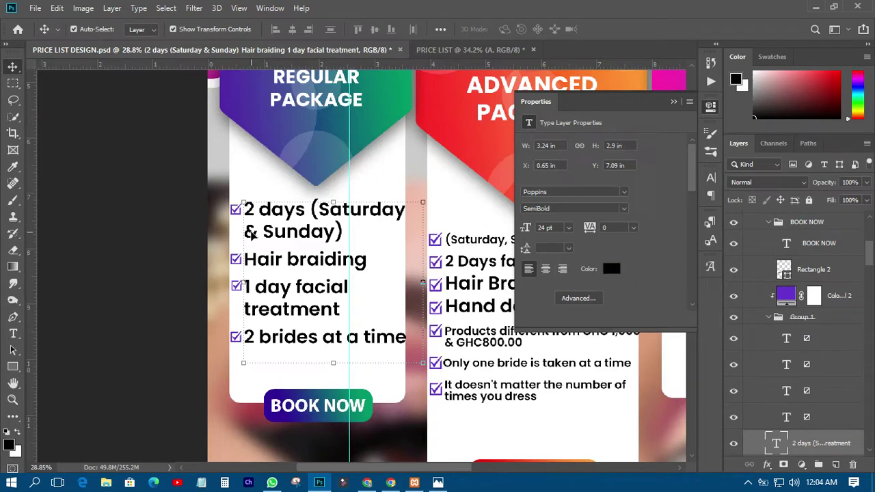
scroll(251, 233, up, 5)
click(127, 162)
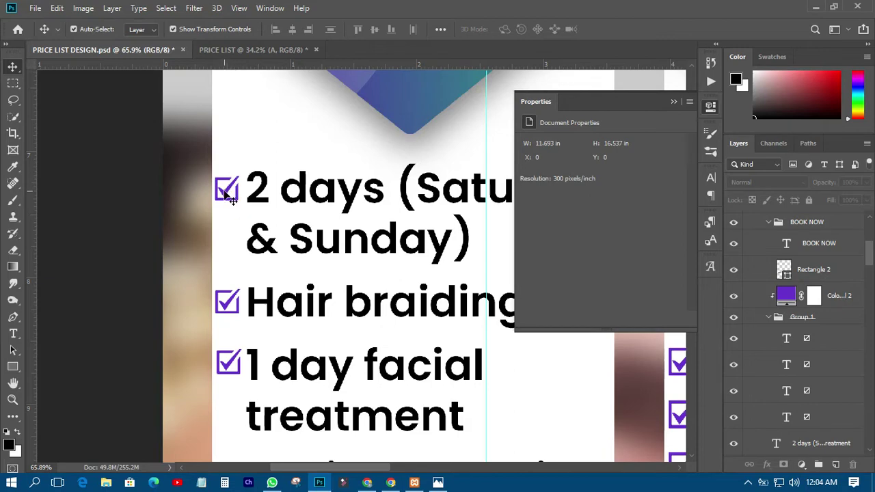
click(264, 49)
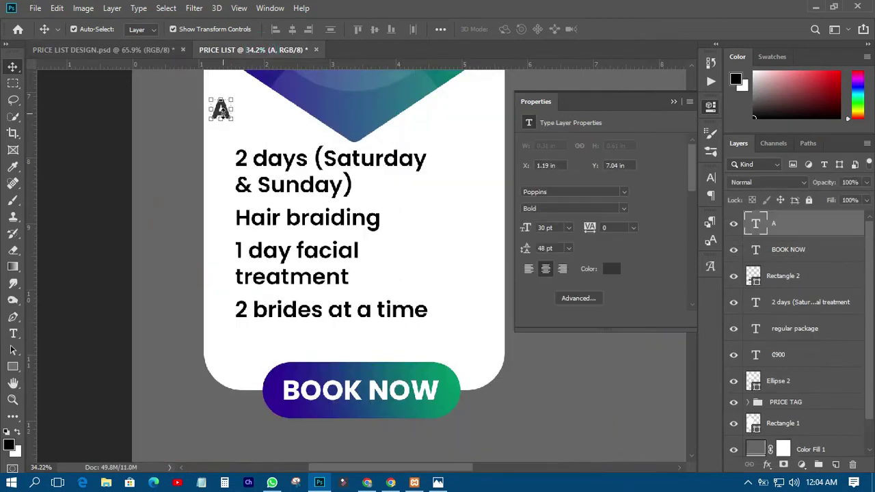
Step: Set the placeholder letter A's font to EmojiOne
double_click(756, 226)
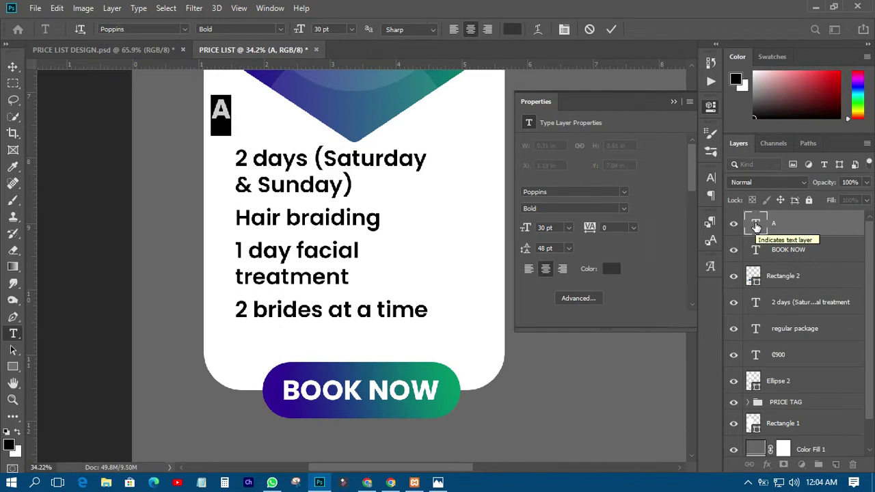
click(710, 175)
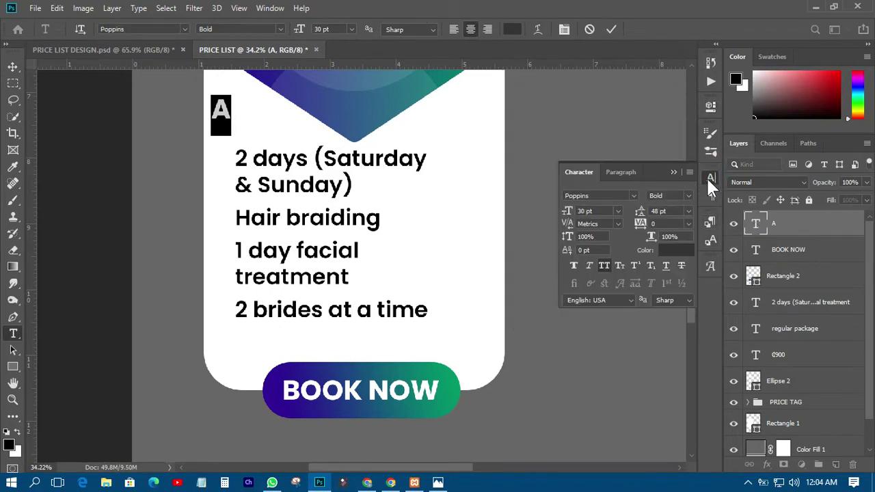
click(634, 195)
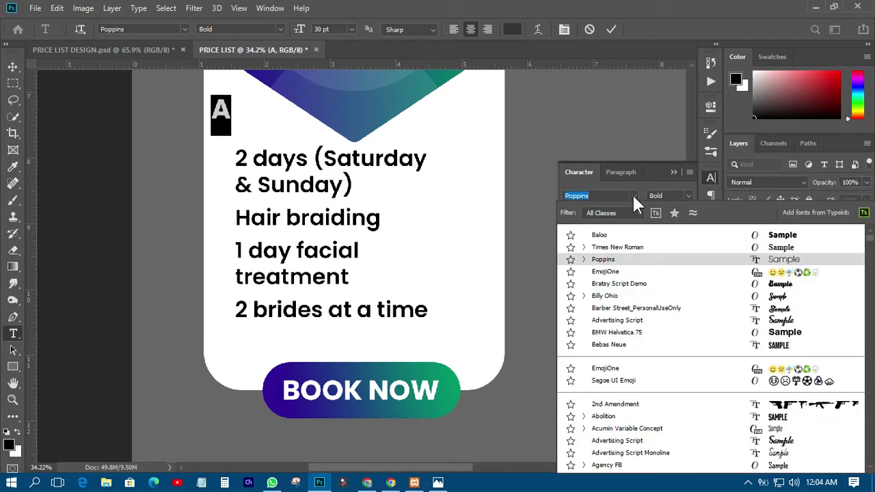
click(607, 271)
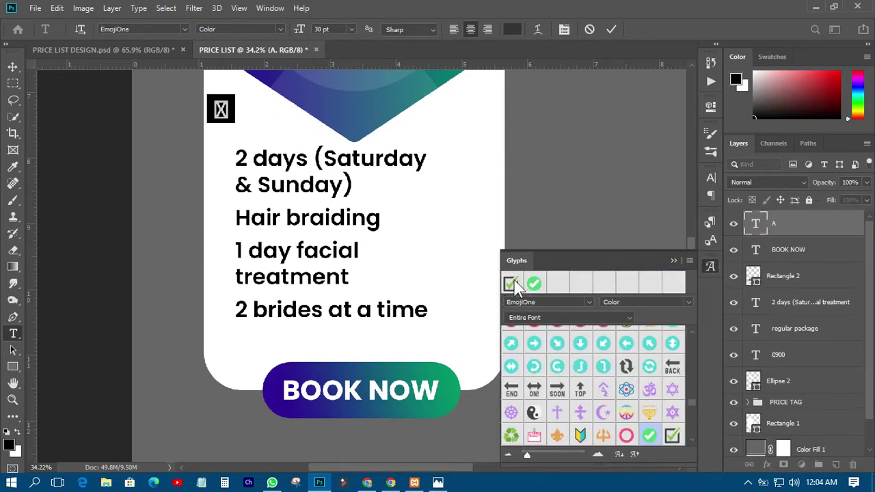
Step: Replace the letter with the green check-mark glyph from the Glyphs panel and commit
scroll(581, 370, down, 10)
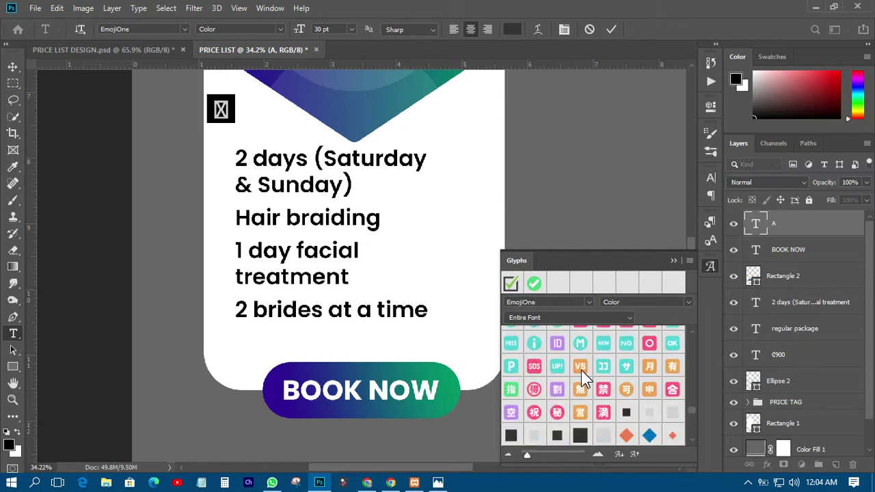
scroll(581, 369, down, 10)
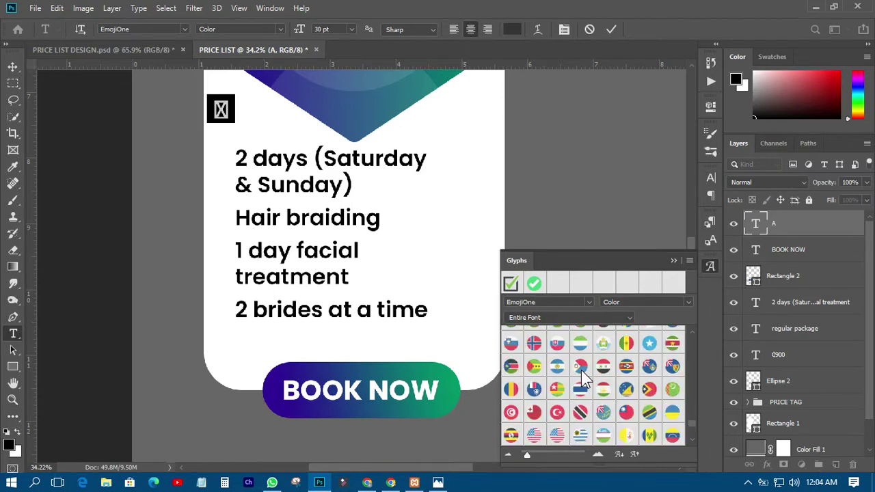
scroll(581, 380, down, 5)
scroll(582, 380, up, 5)
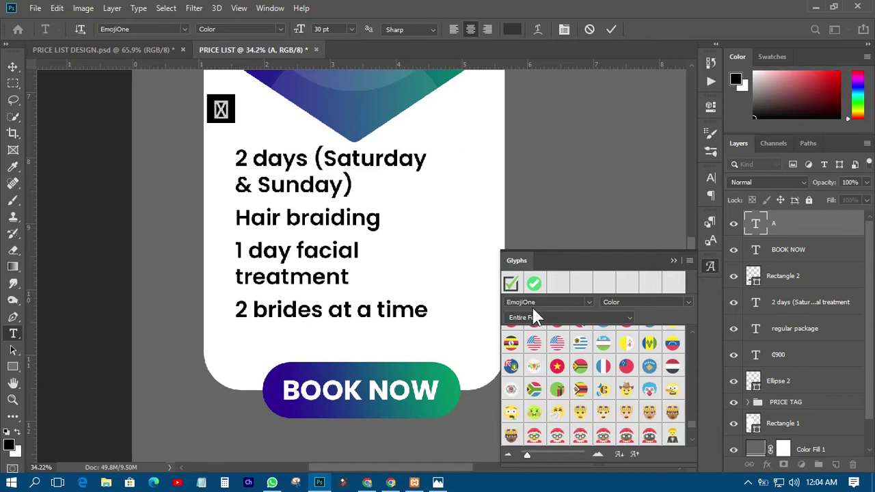
double_click(534, 286)
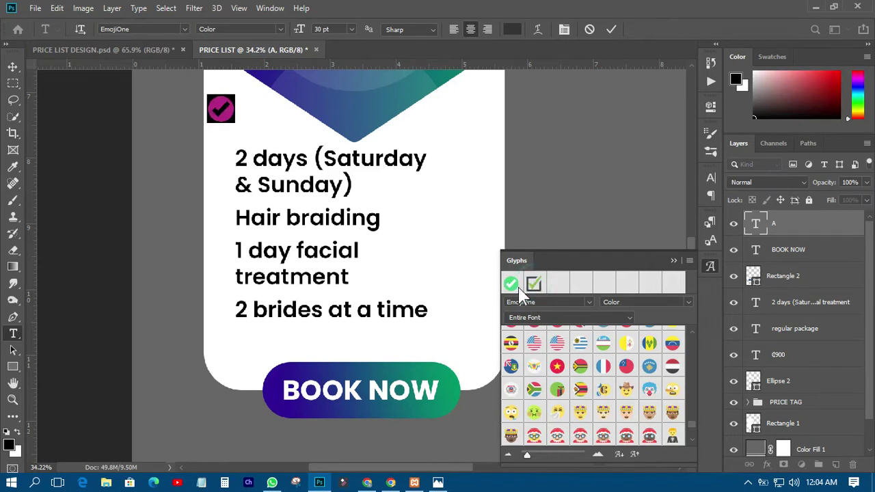
double_click(535, 286)
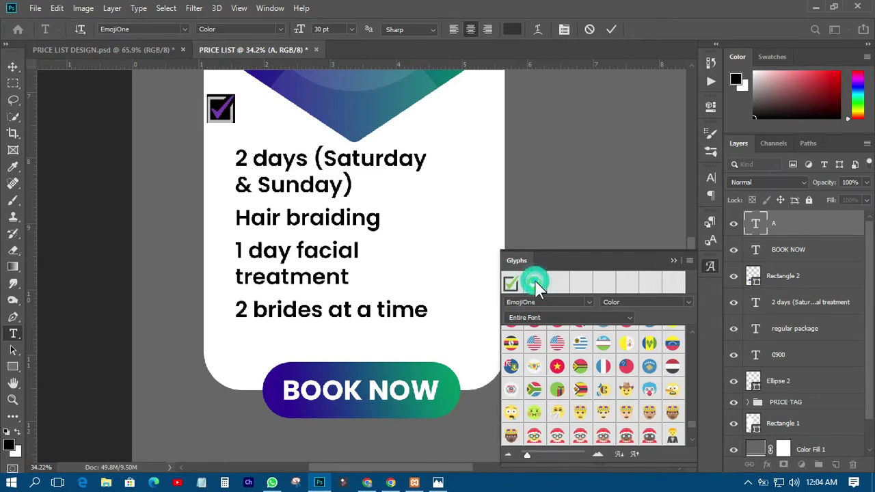
click(615, 26)
key(v)
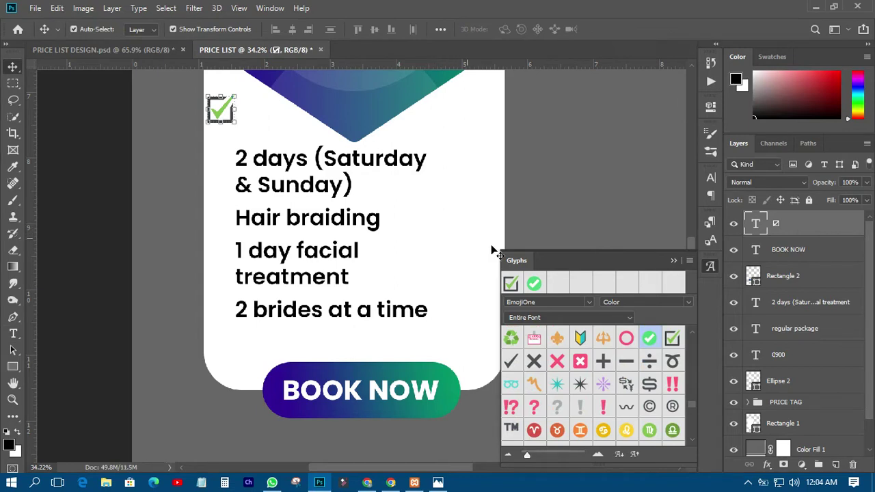
double_click(760, 226)
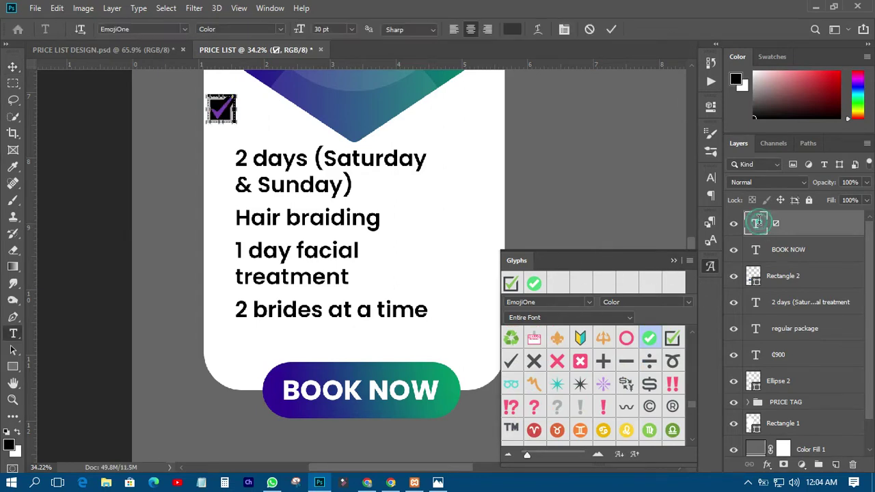
double_click(533, 283)
click(610, 29)
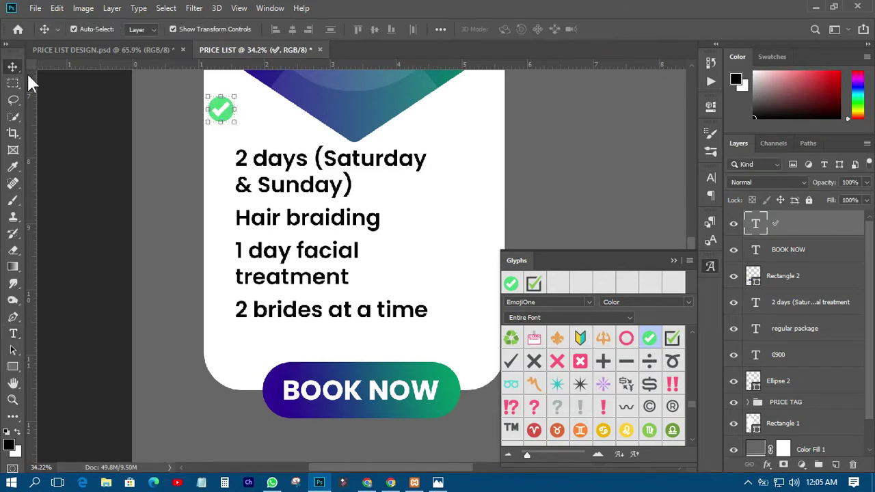
Step: Move the check mark beside '2 days' and place a copy beside 'Hair braiding'
drag(221, 114, 221, 161)
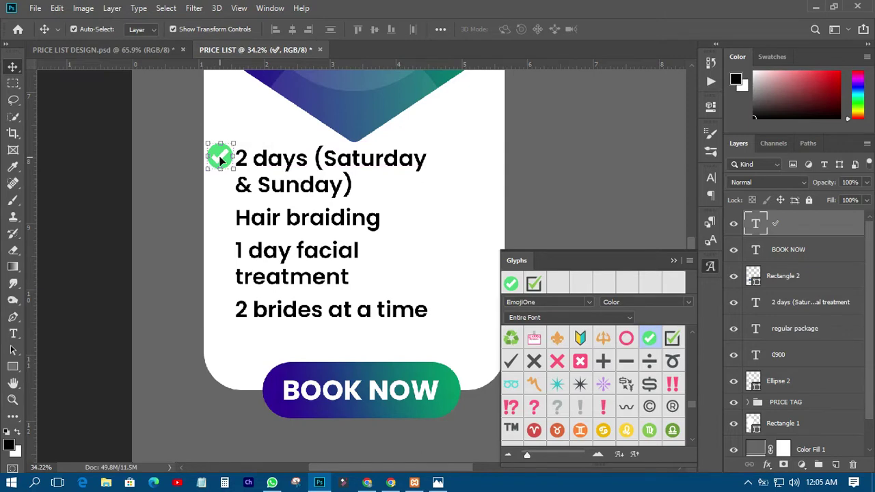
drag(224, 159, 230, 310)
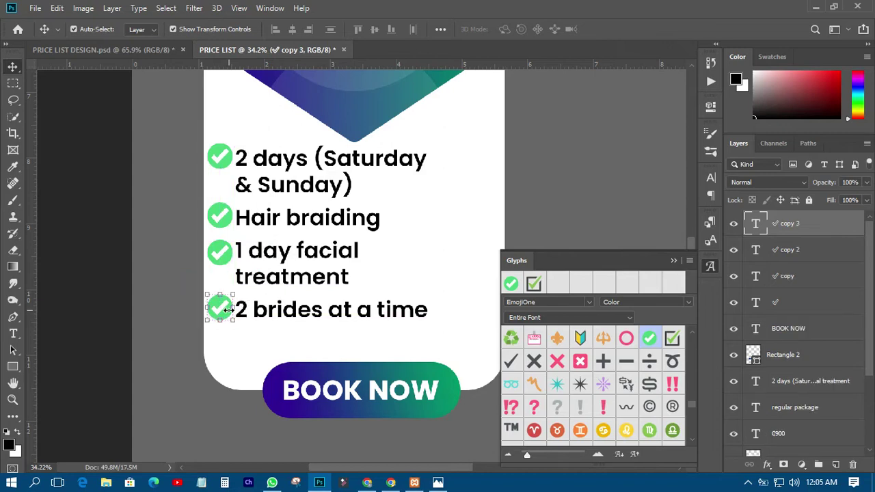
click(113, 215)
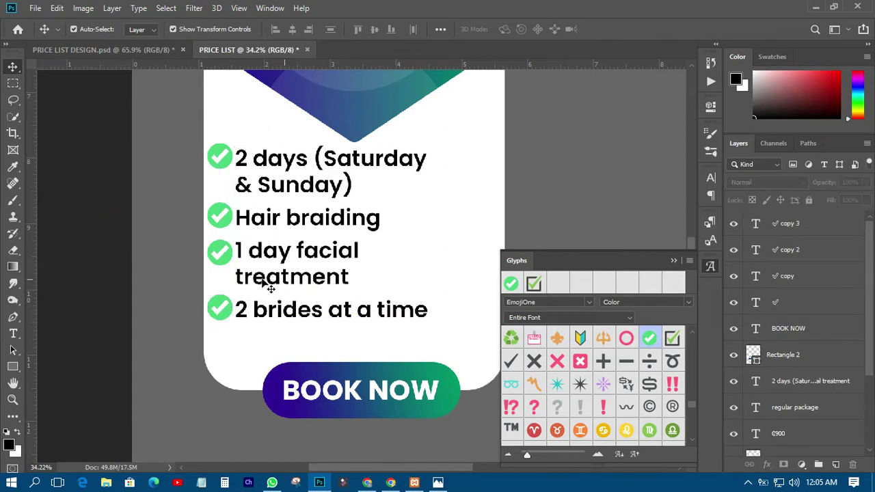
click(354, 251)
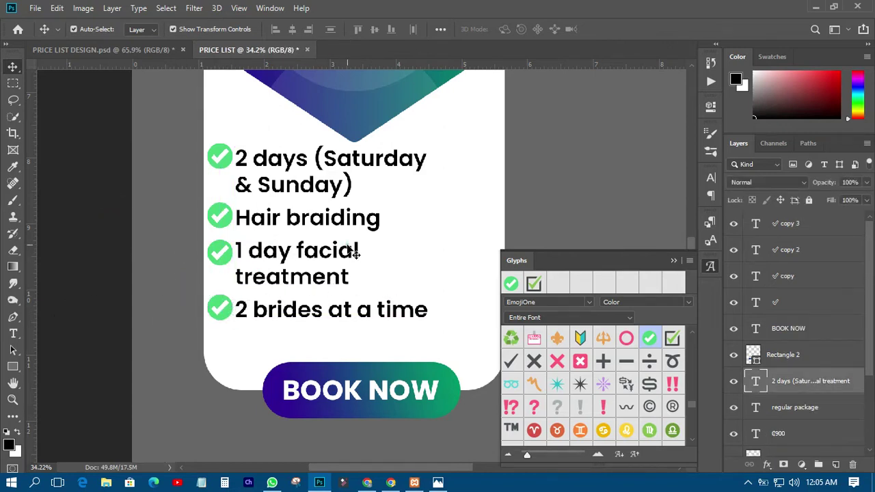
Step: Join '1 day facial treatment' onto one line and widen the list text box to 4.096 in
click(15, 334)
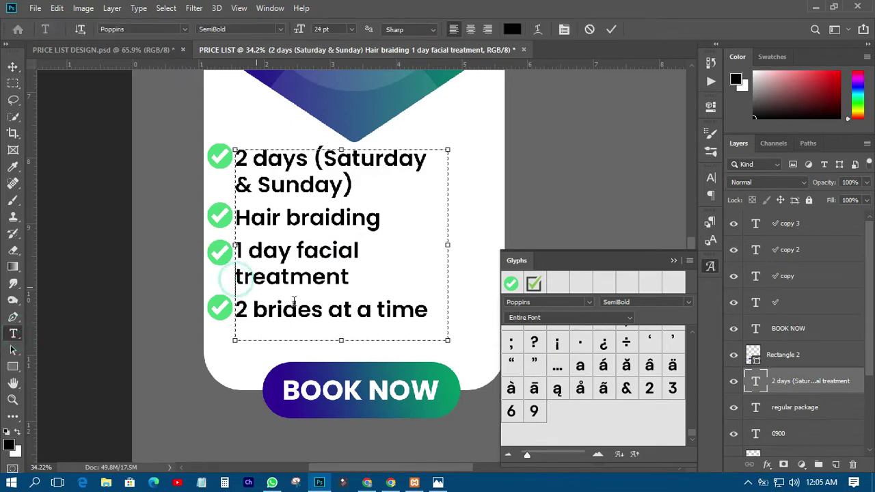
click(235, 278)
key(BackSpace)
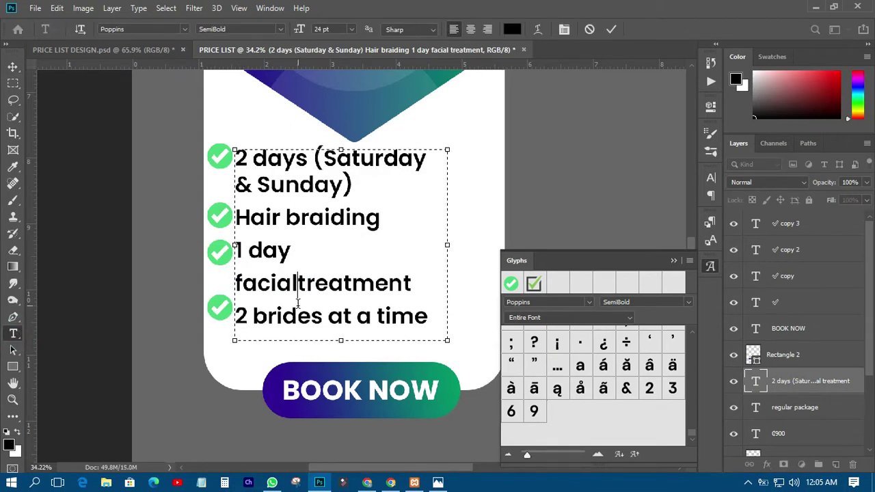
drag(445, 247, 499, 250)
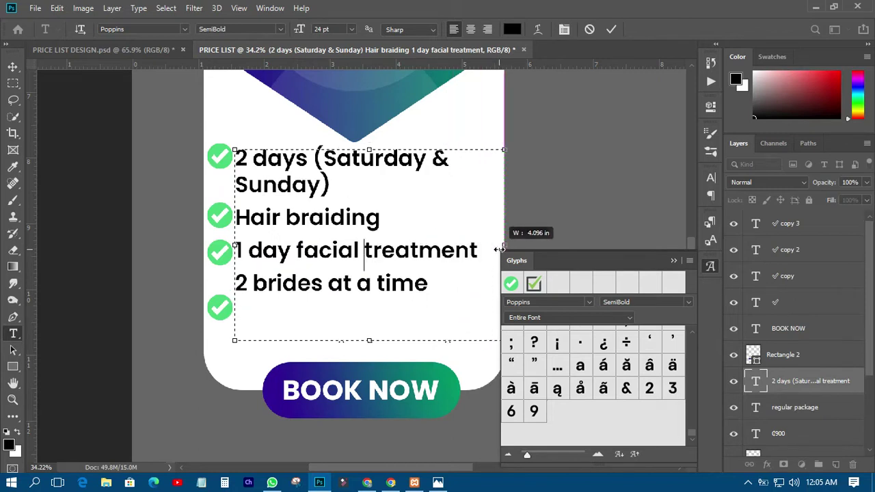
drag(499, 250, 500, 248)
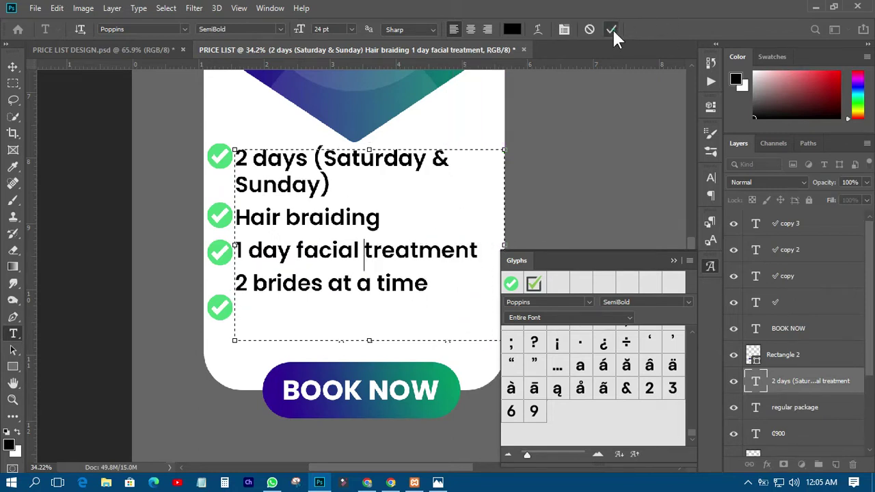
click(13, 67)
click(73, 177)
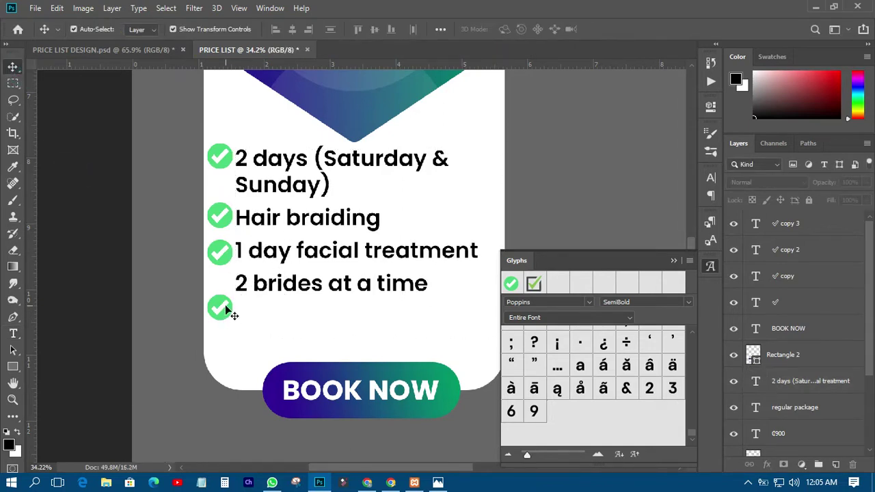
Step: Move the bottom check mark up beside '2 brides at a time'
click(223, 311)
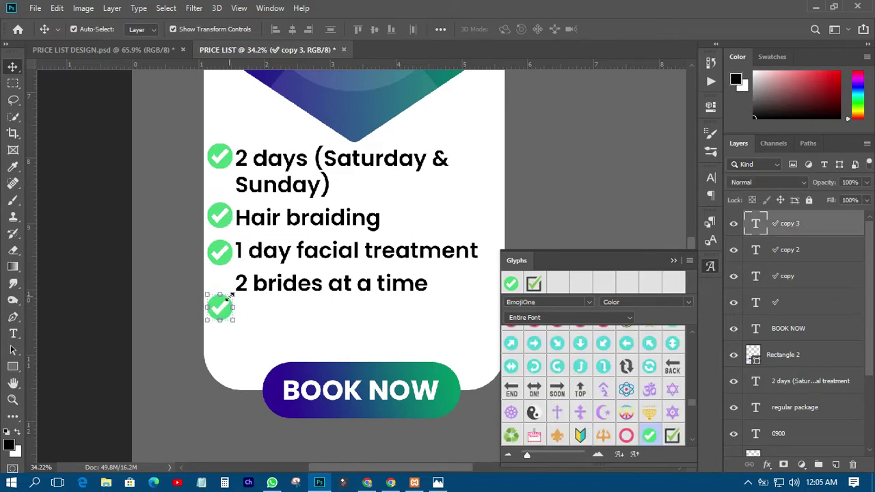
drag(225, 313, 227, 287)
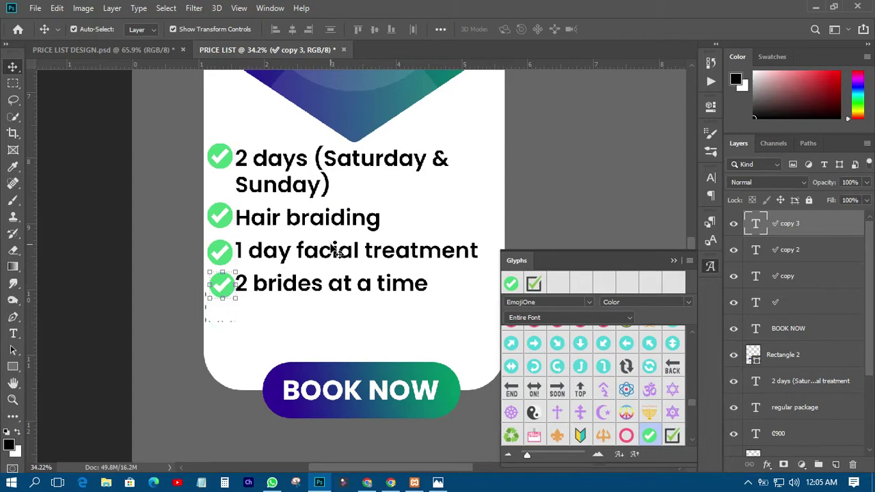
click(311, 235)
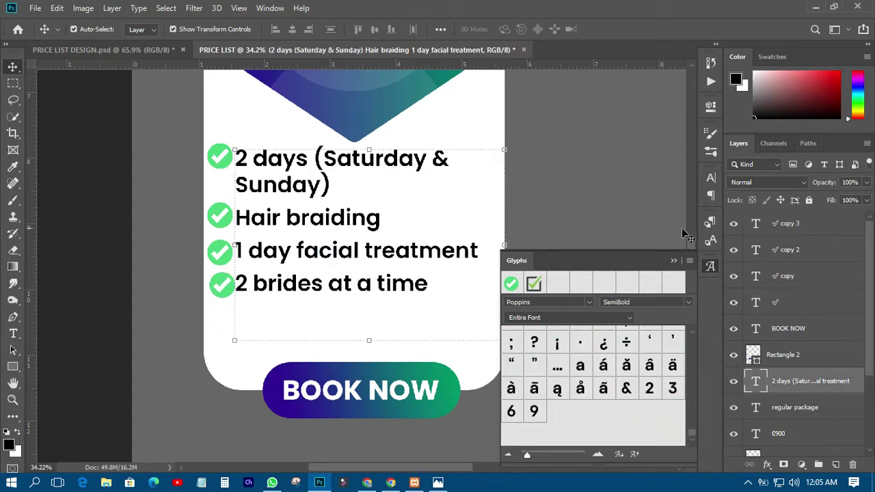
click(711, 179)
Step: Change the list's line spacing, trying 24 and 36 pt before settling on 48 pt
click(687, 211)
click(671, 329)
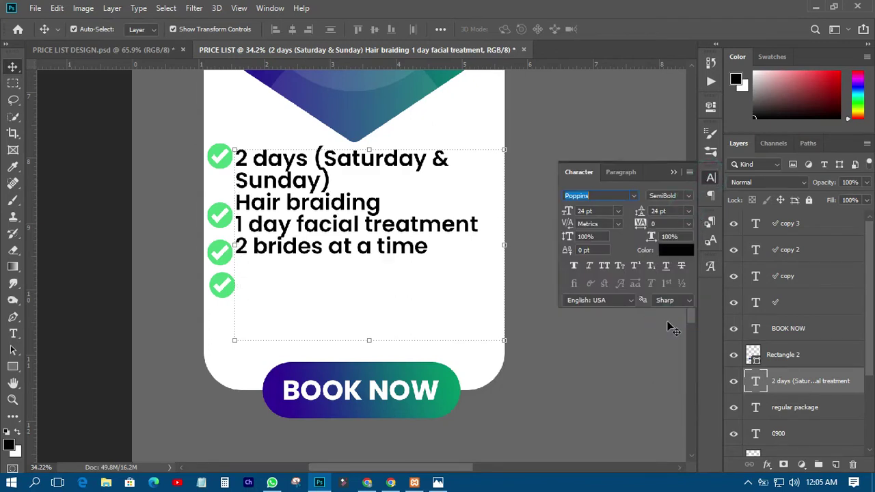
click(688, 211)
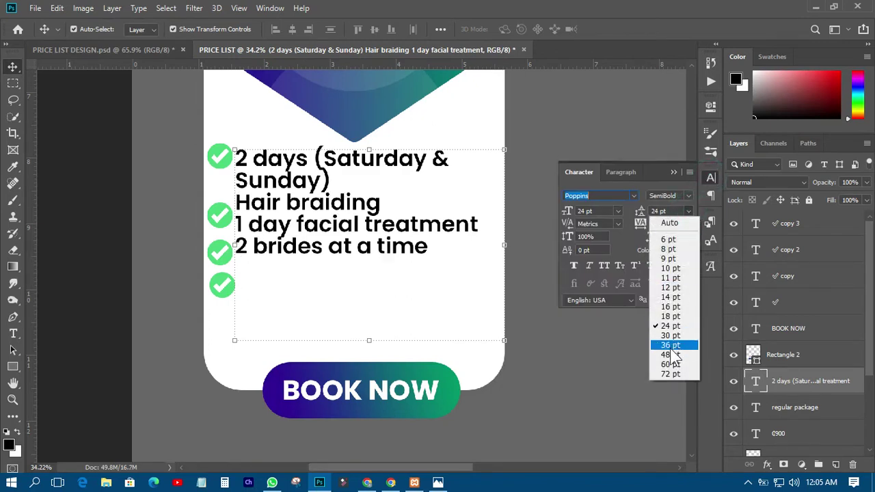
click(671, 345)
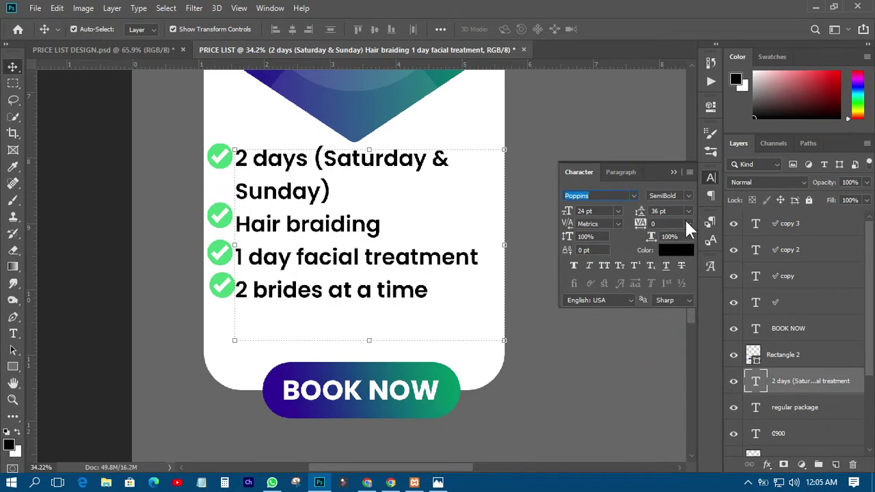
click(688, 211)
click(667, 357)
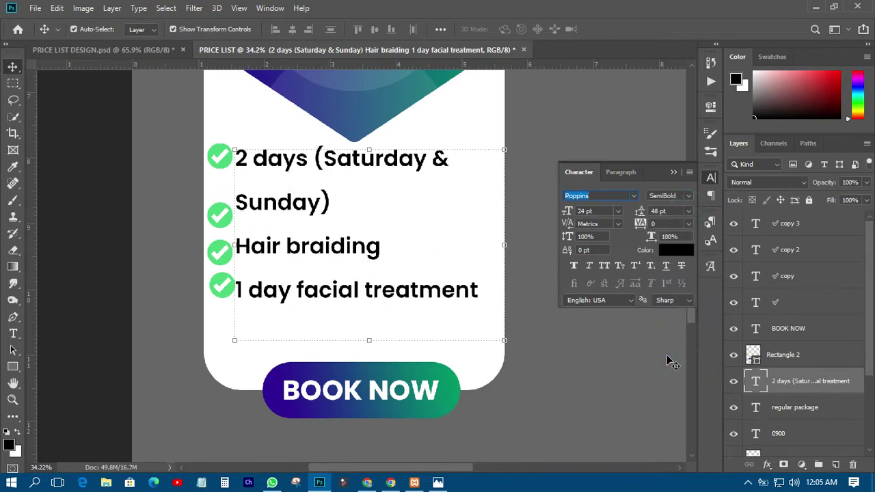
Step: Extend the list text box so the last line '2 brides at a time' shows
click(13, 333)
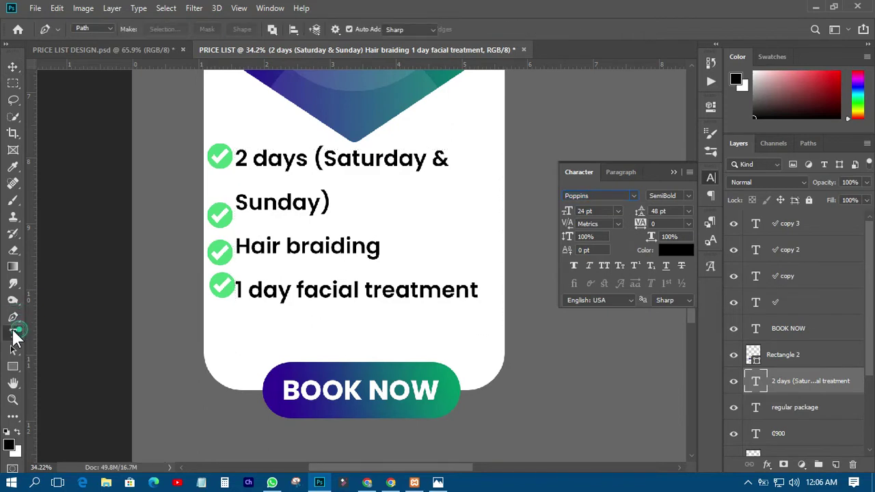
click(337, 293)
drag(367, 342, 369, 366)
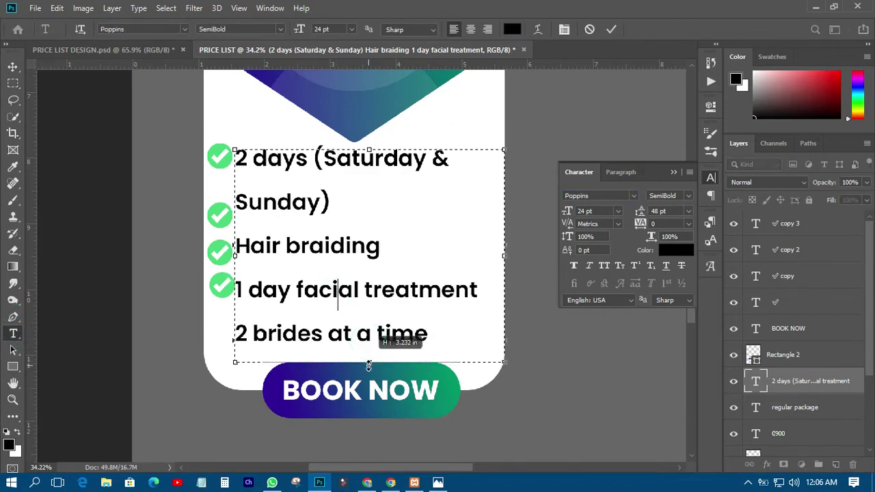
click(13, 68)
Step: Move the check marks beside '2 brides at a time', '1 day facial treatment' and 'Hair braiding'
drag(223, 295, 224, 342)
drag(223, 254, 222, 291)
drag(220, 222, 221, 248)
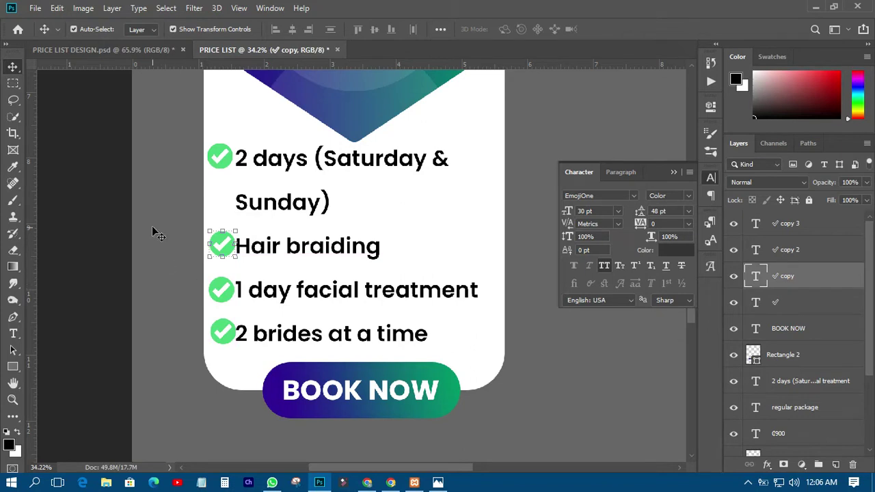
Step: Select all four check marks and align their horizontal centres into one column
click(95, 201)
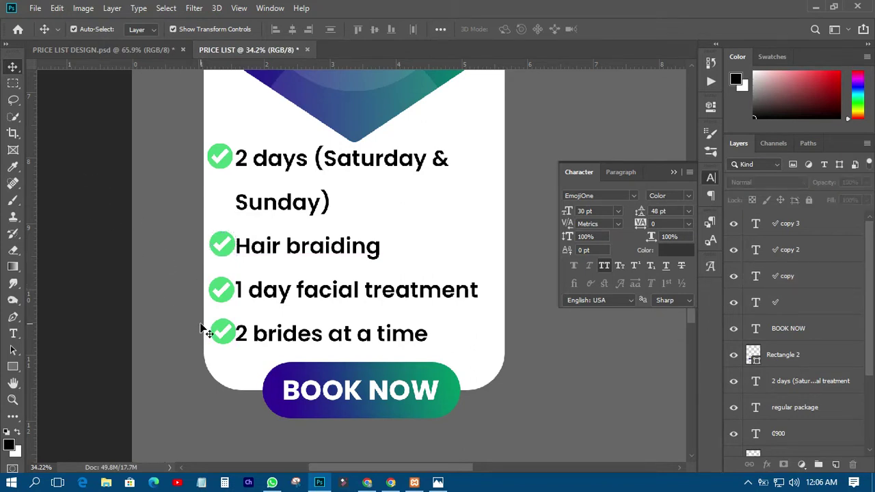
click(225, 334)
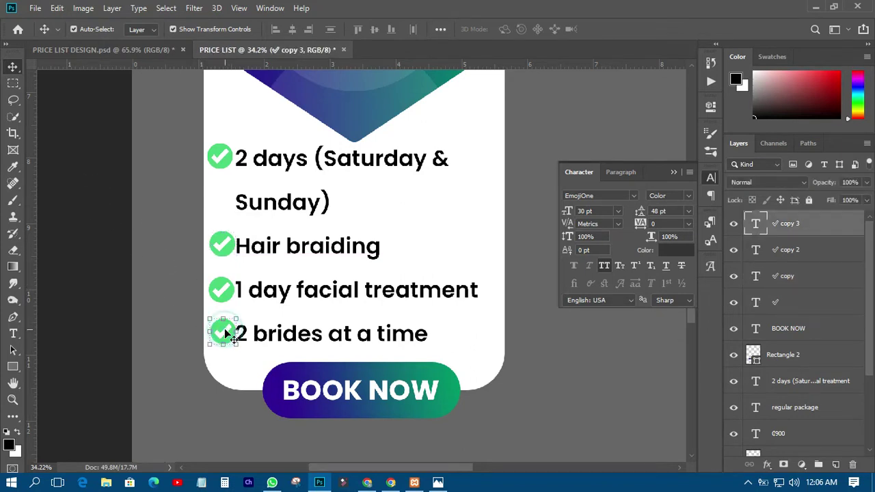
shift+click(222, 290)
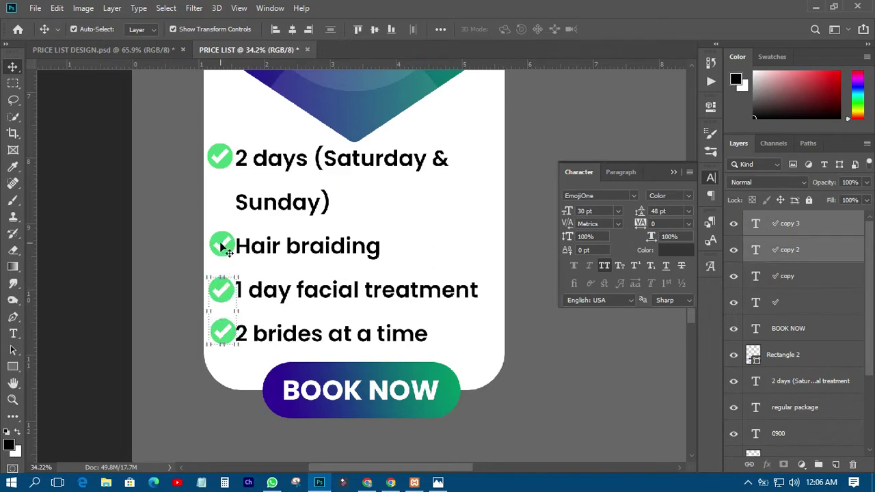
shift+click(221, 245)
shift+click(220, 157)
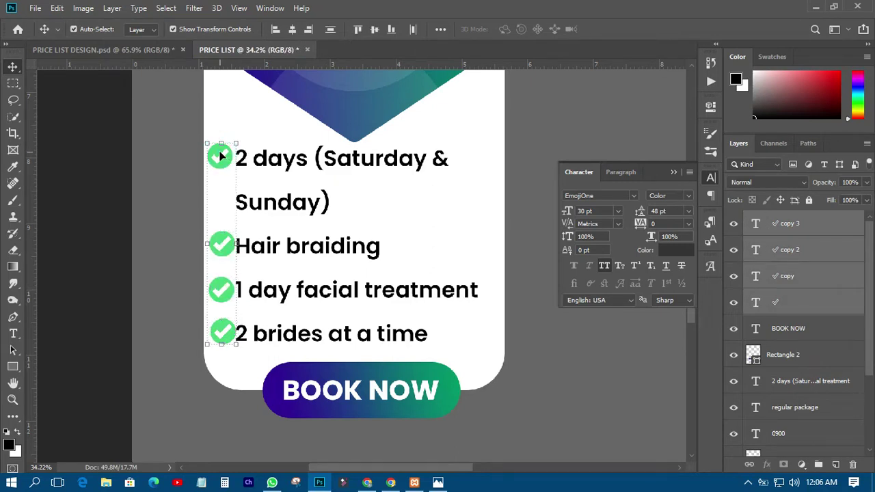
click(291, 29)
click(290, 30)
click(95, 193)
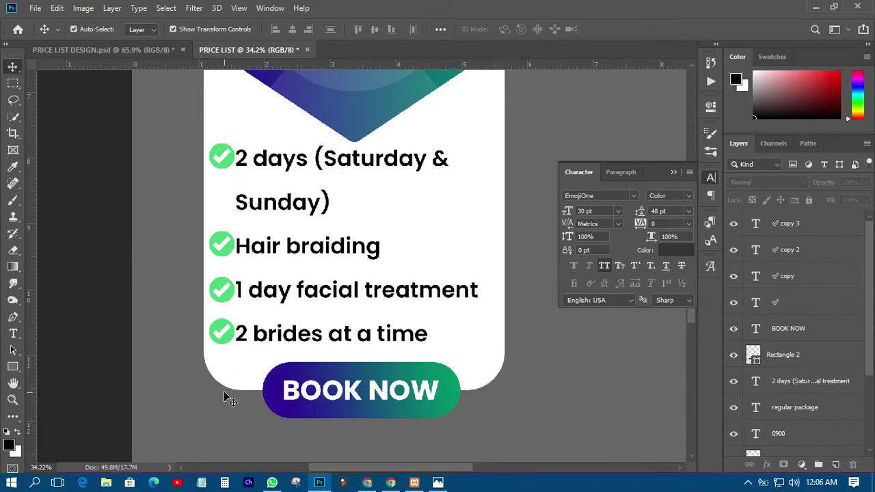
Step: Zoom out and bring up the PRICE LIST DESIGN.psd document
scroll(84, 246, down, 4)
scroll(271, 239, down, 1)
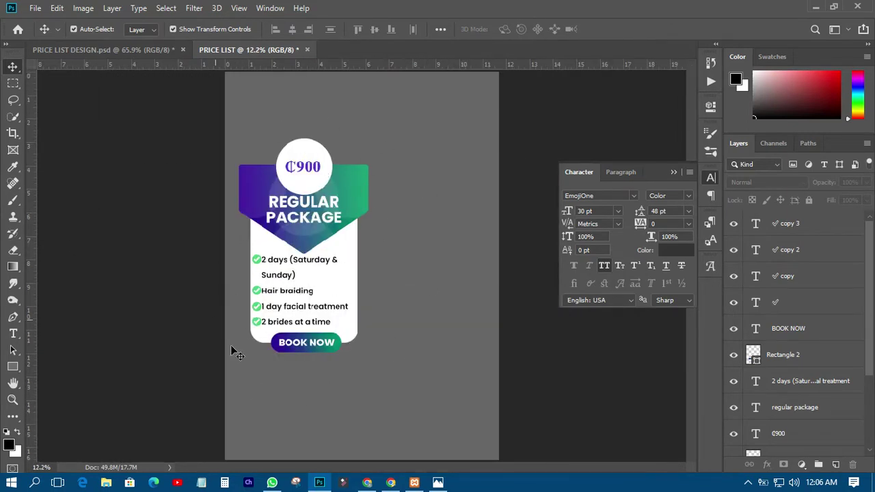
click(136, 53)
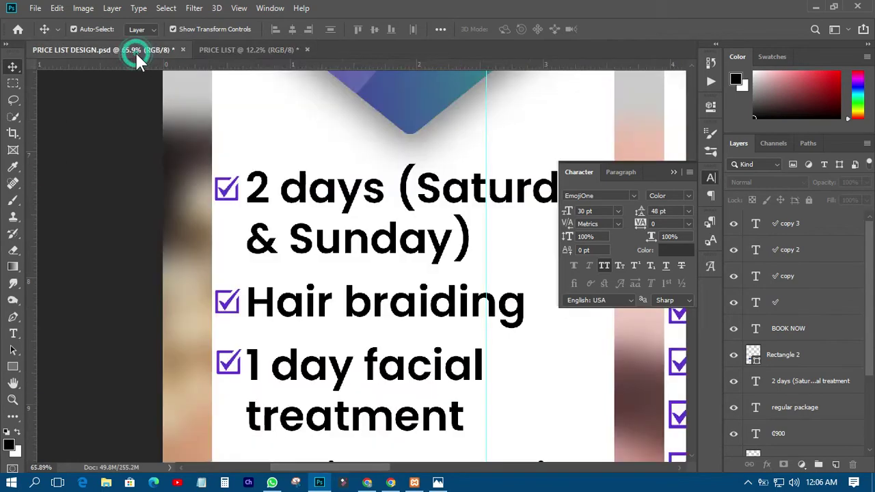
Step: In the PRICE LIST document, select the header banner layer Shape 1
scroll(289, 293, down, 3)
scroll(286, 294, down, 1)
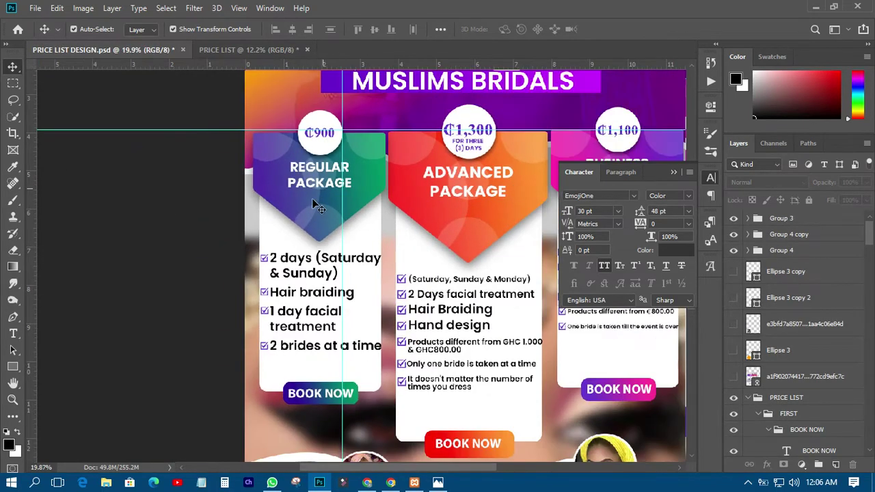
click(231, 49)
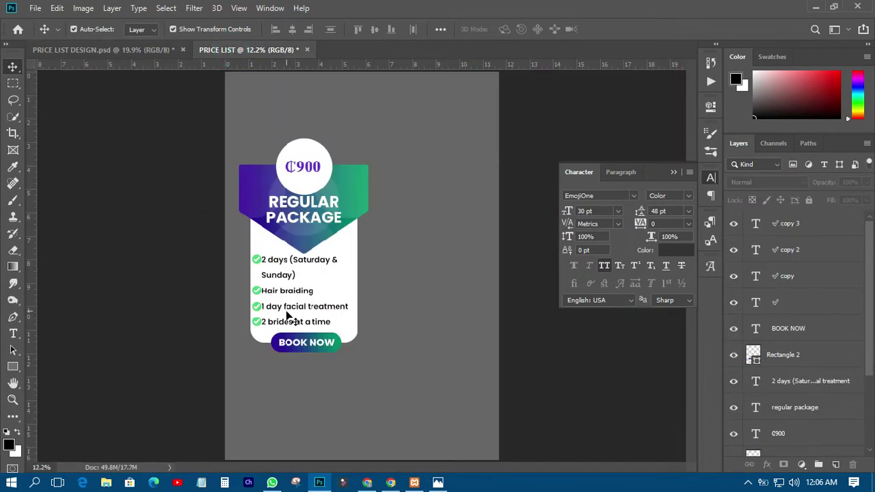
scroll(294, 316, up, 2)
scroll(294, 316, down, 2)
click(371, 146)
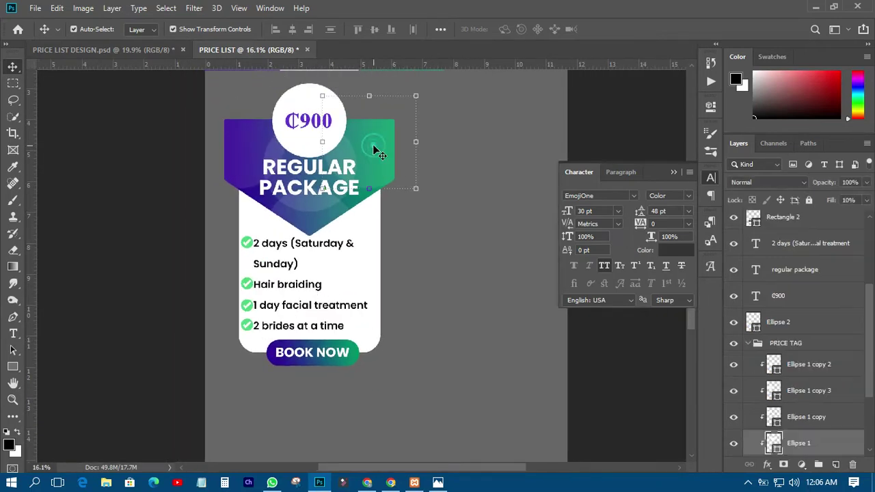
click(304, 236)
scroll(818, 385, down, 2)
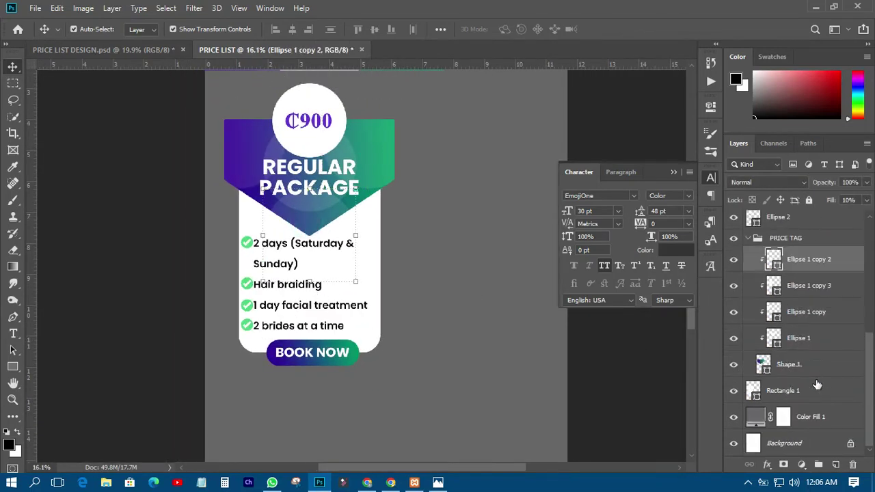
click(807, 364)
Step: Add a drop shadow to Shape 1 with angle 64°, distance 54 px and size 66
click(768, 465)
click(794, 455)
drag(509, 171, 650, 146)
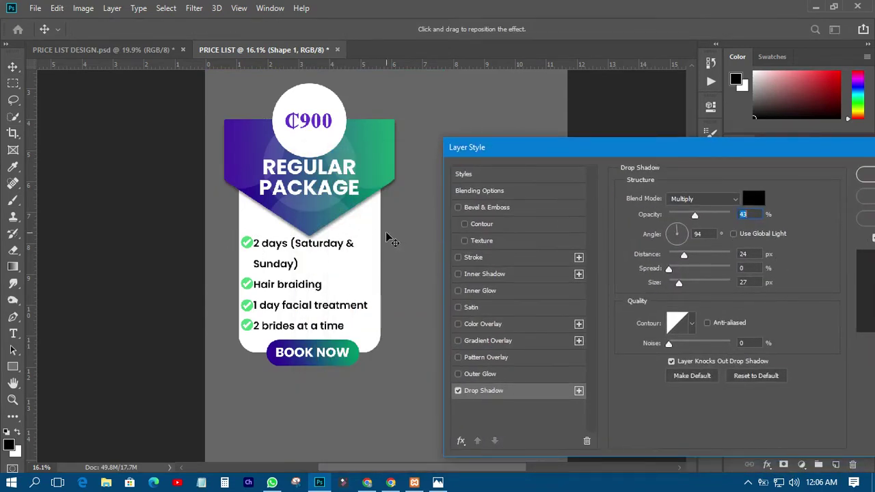
drag(311, 216, 308, 219)
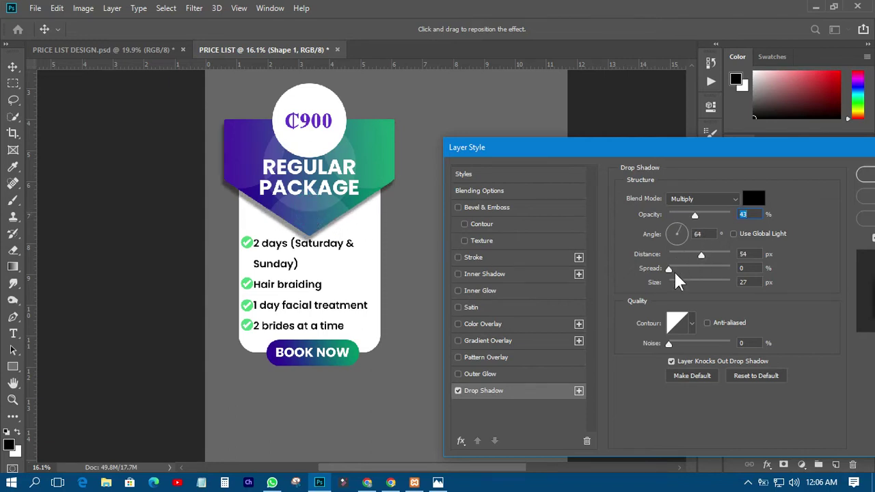
drag(677, 281, 687, 281)
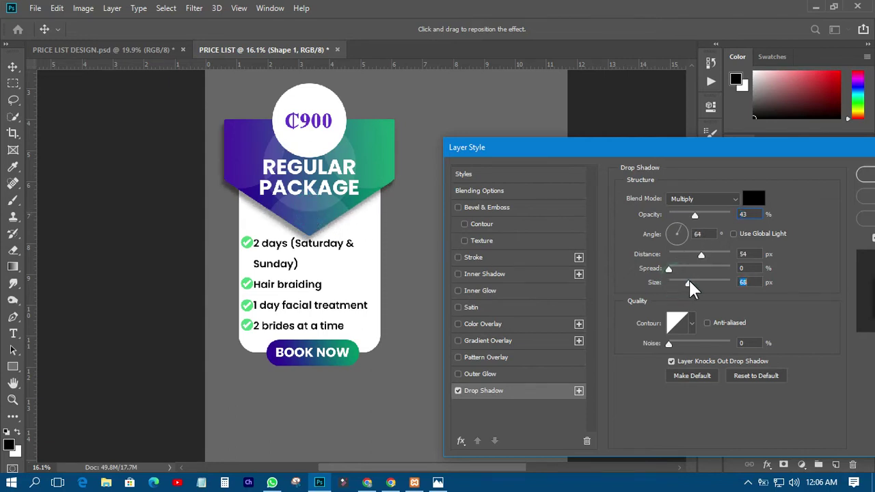
click(863, 174)
click(146, 298)
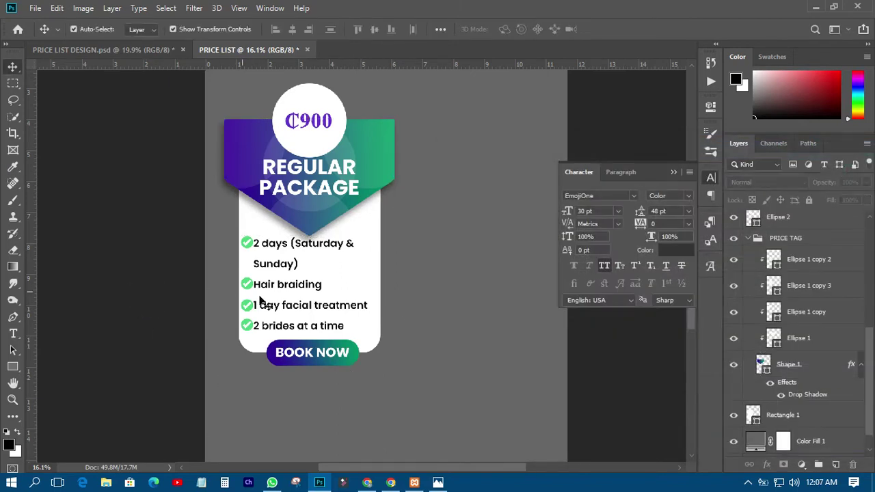
Step: Group the four check-mark layers into Group 1
click(245, 243)
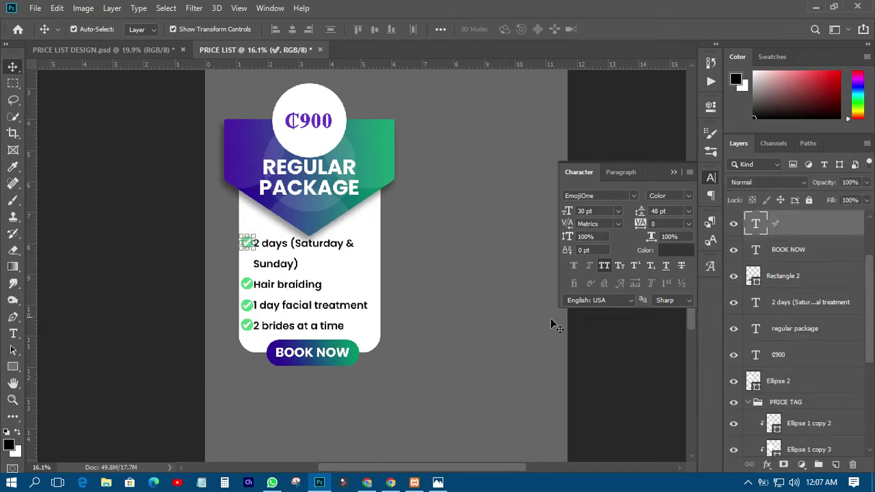
scroll(708, 297, up, 3)
scroll(318, 296, down, 2)
scroll(838, 283, up, 3)
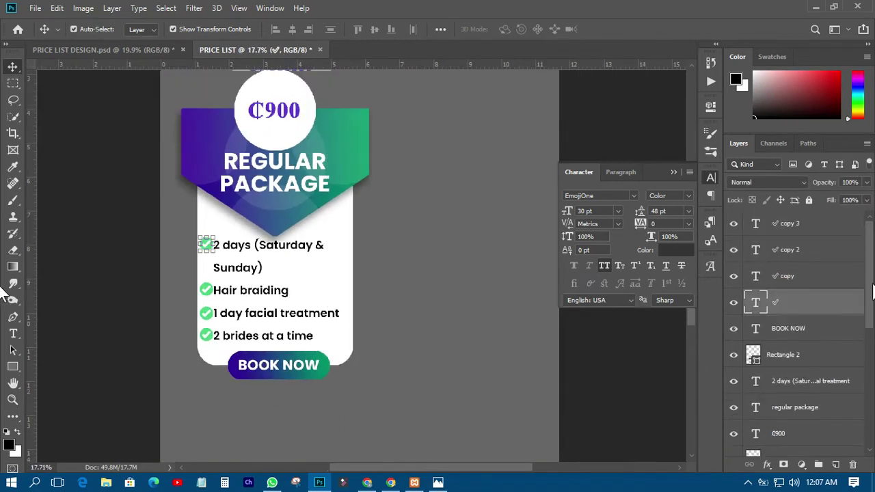
shift+click(807, 228)
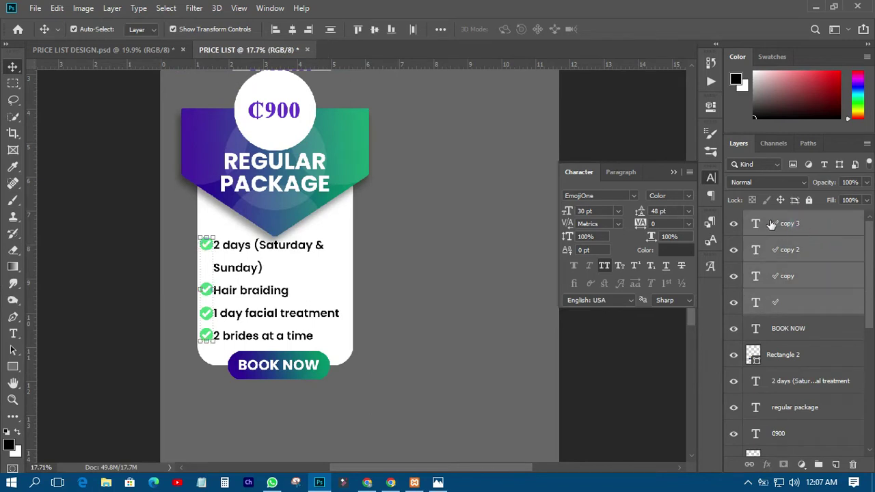
click(817, 465)
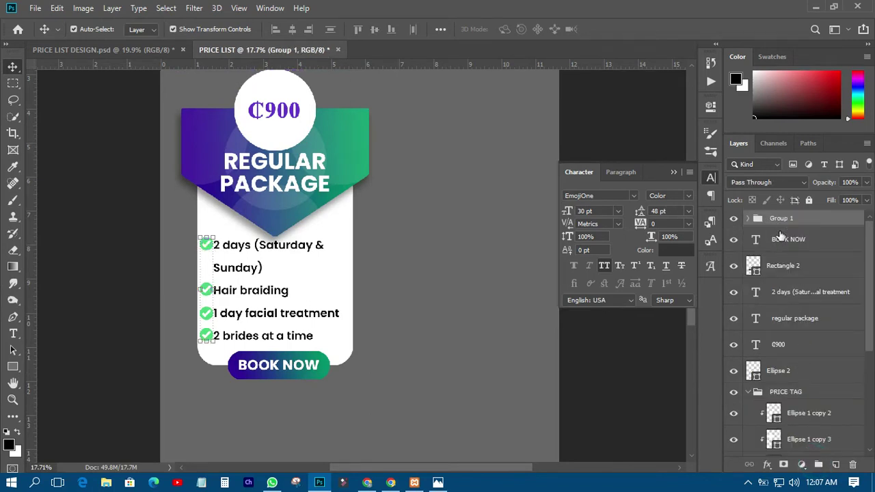
Step: Add a Solid Color fill layer and clip it to the check-mark group
click(802, 465)
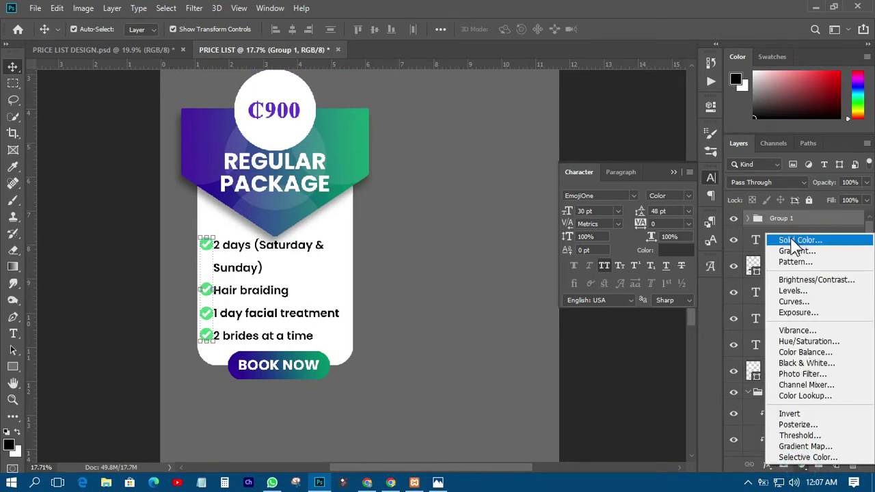
click(796, 240)
key(Return)
right_click(814, 228)
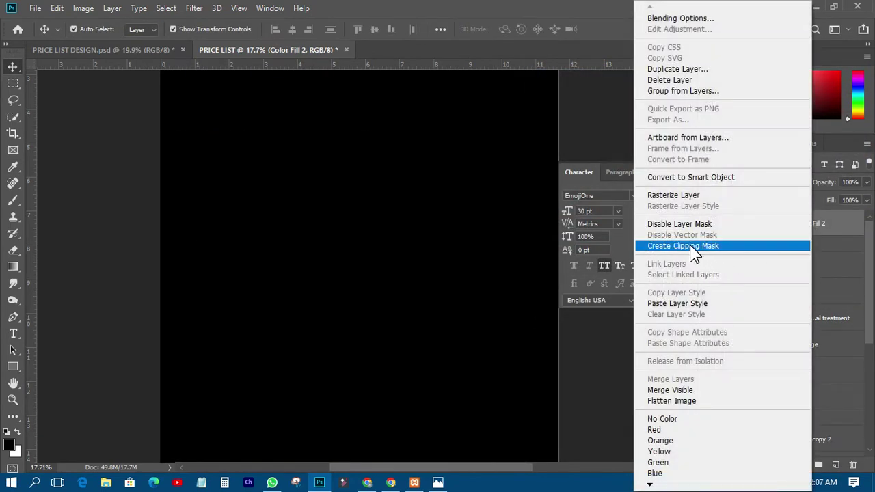
click(690, 245)
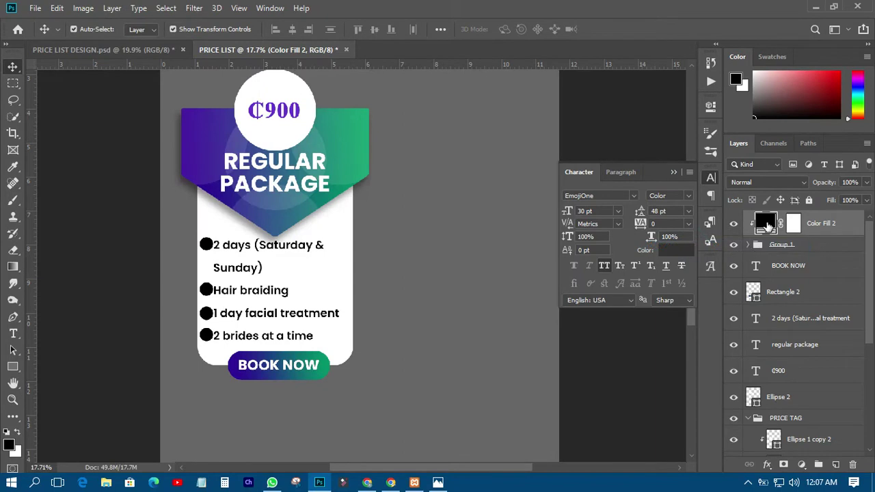
Step: Set the fill colour to purple #333399 sampled from the header and blend mode to Subtract
double_click(767, 226)
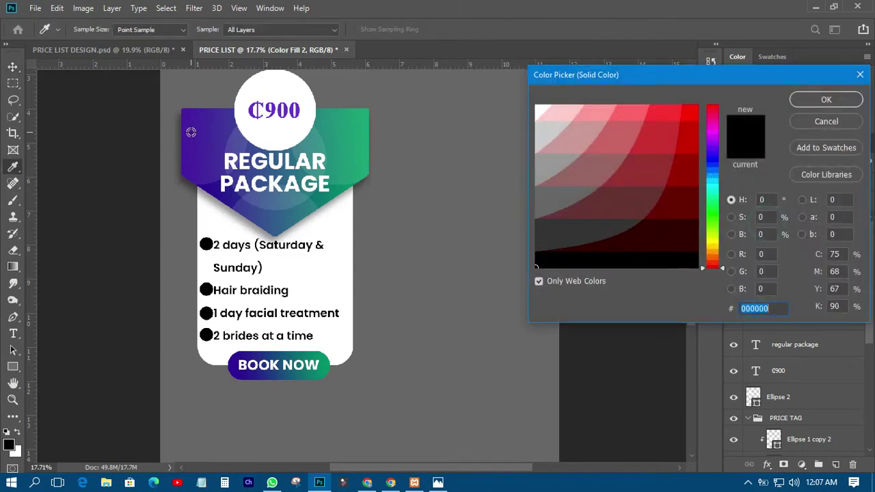
click(191, 132)
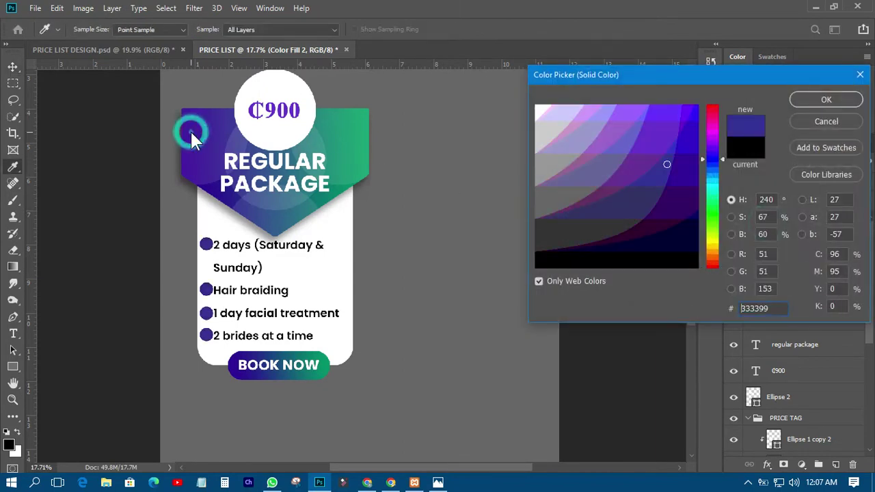
click(815, 97)
click(748, 184)
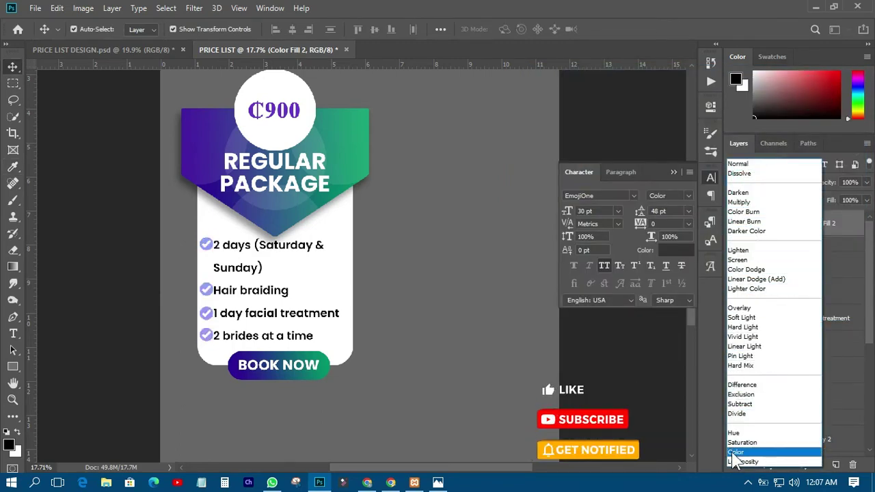
click(741, 406)
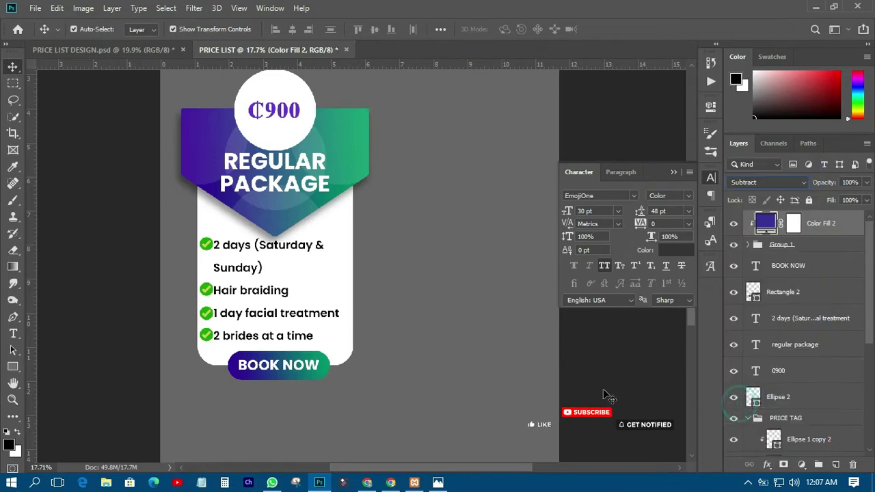
click(131, 219)
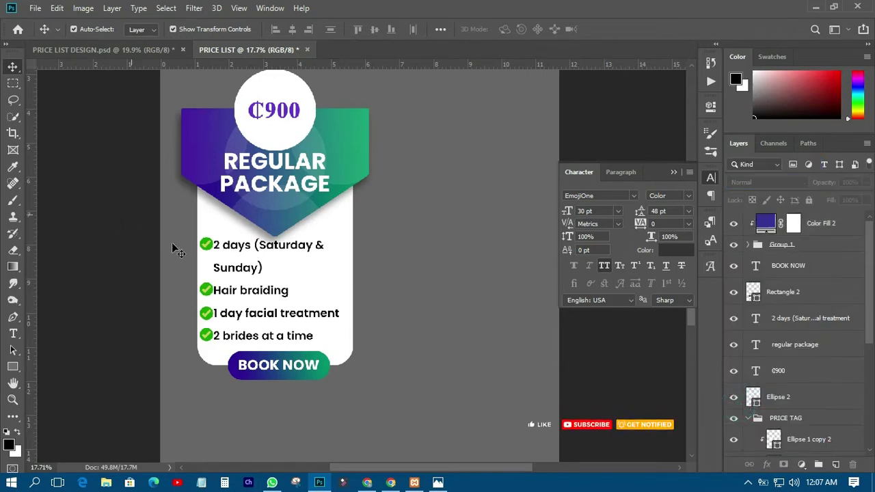
Step: Marquee-select the price card's layers and group them, then undo that grouping
scroll(198, 250, up, 3)
scroll(203, 255, up, 2)
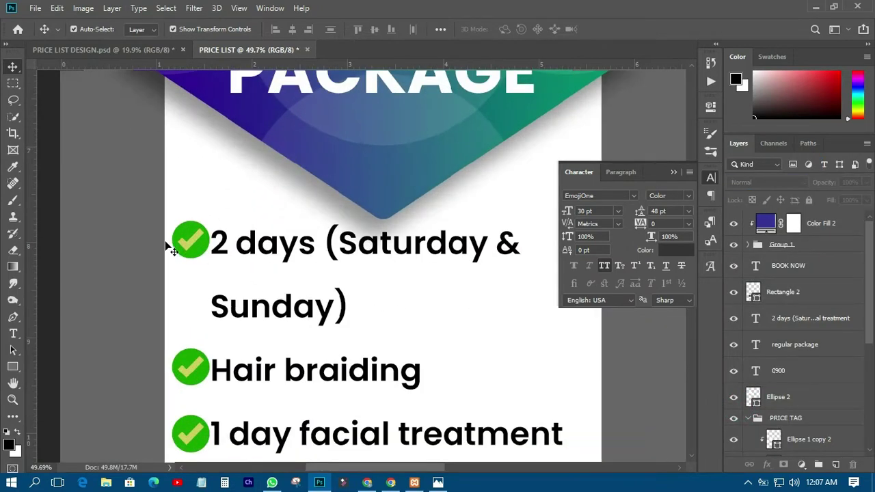
scroll(219, 262, down, 6)
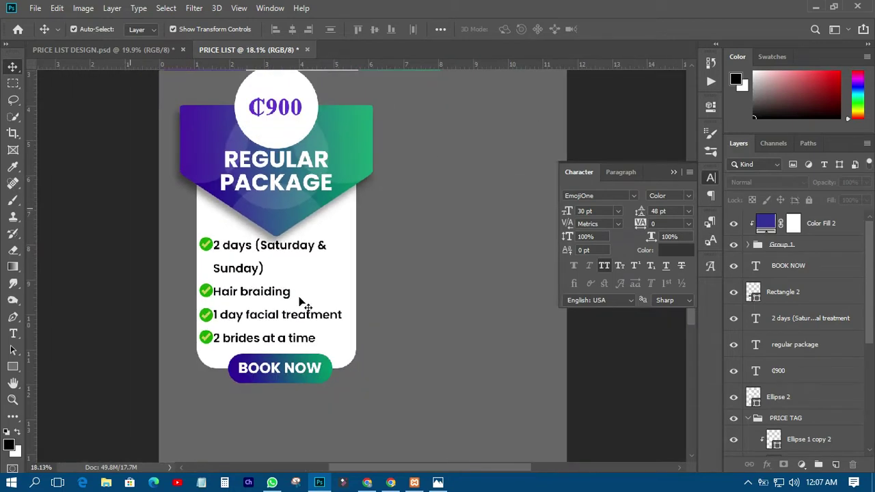
click(716, 175)
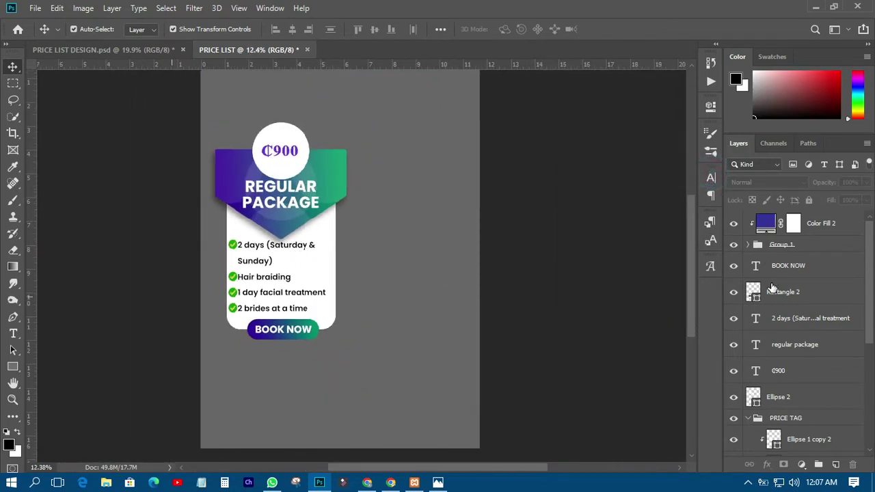
click(402, 204)
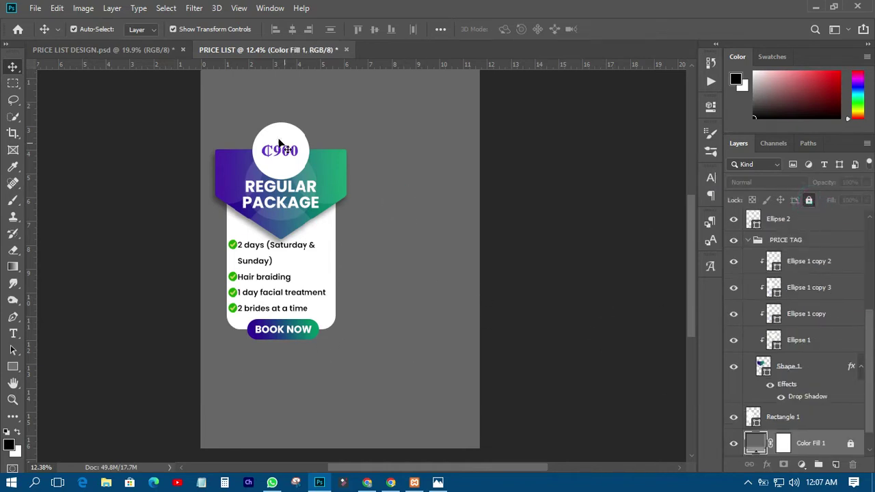
drag(207, 108, 362, 370)
click(819, 466)
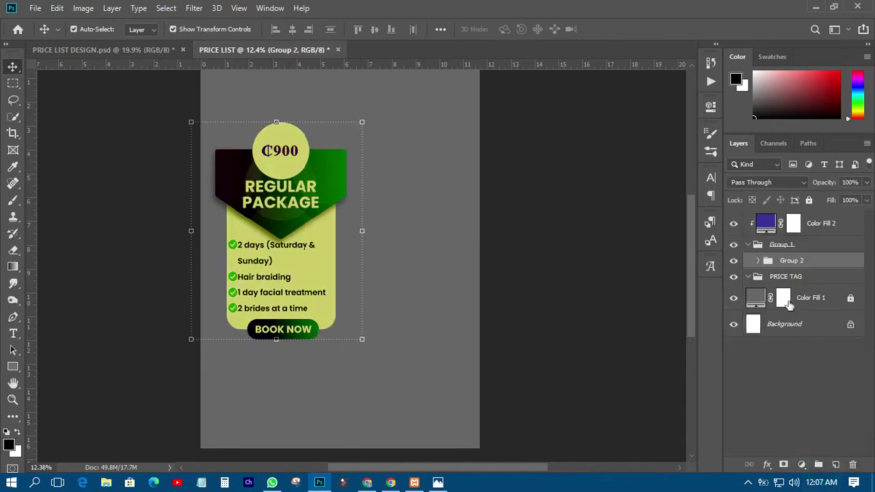
double_click(788, 262)
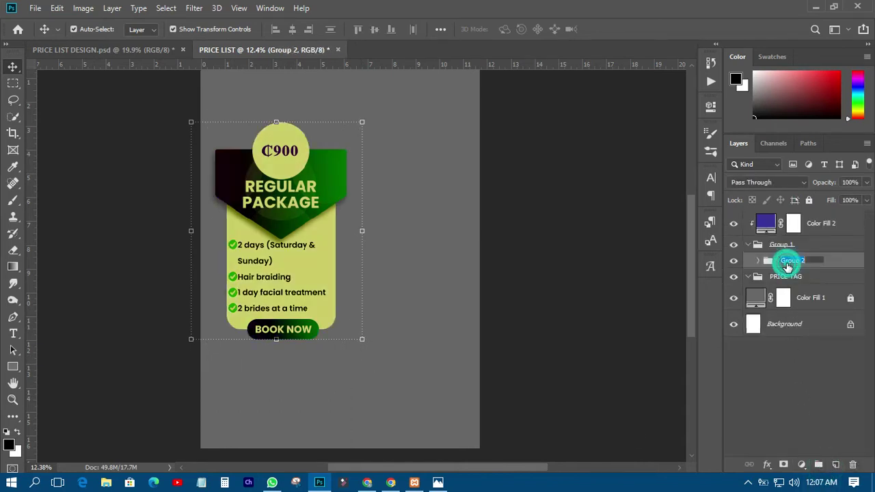
click(598, 246)
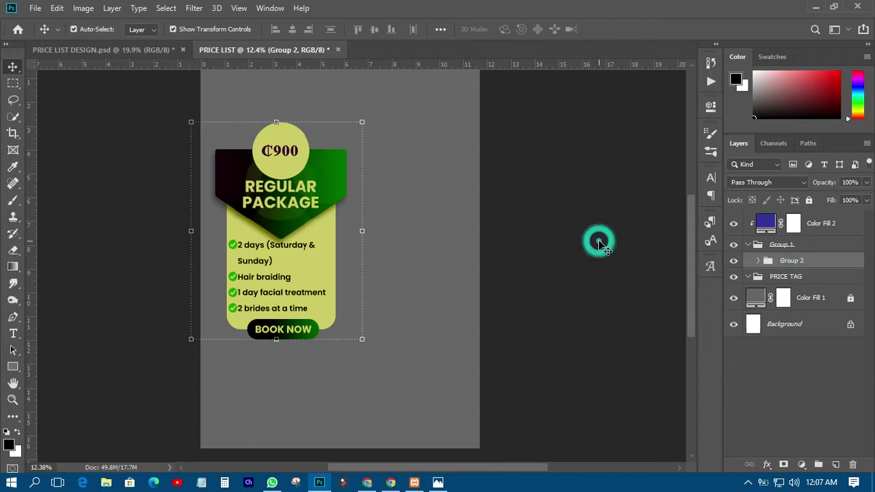
key(ctrl+z)
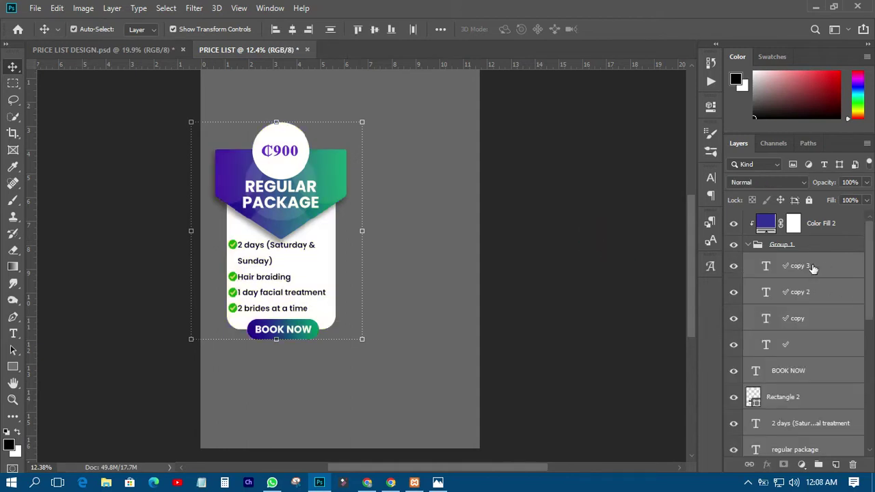
Step: Group the check-mark Group 1 together with Color Fill 2
click(754, 246)
click(747, 244)
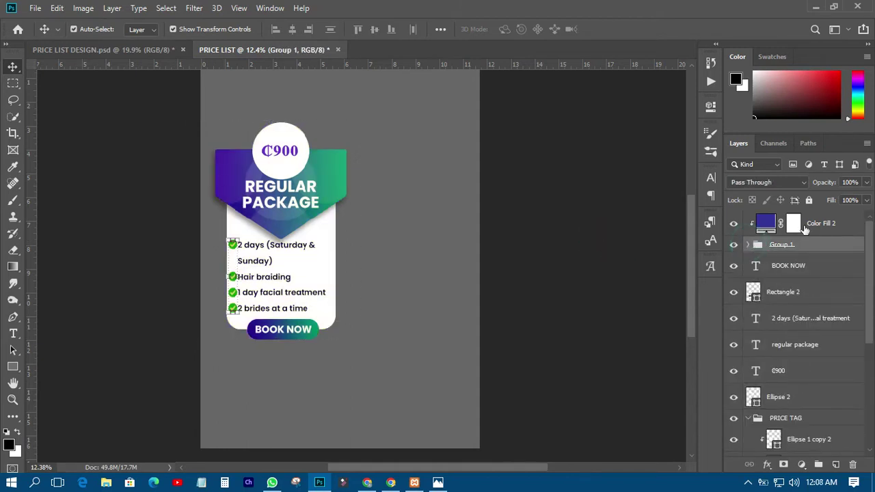
click(814, 226)
click(820, 466)
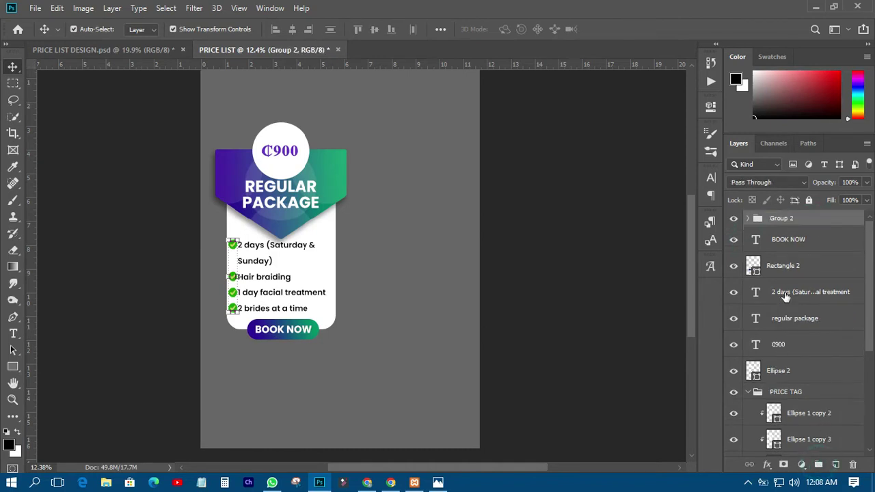
Step: Group the card's layers down to PRICE TAG and name the group '1'
scroll(793, 258, down, 3)
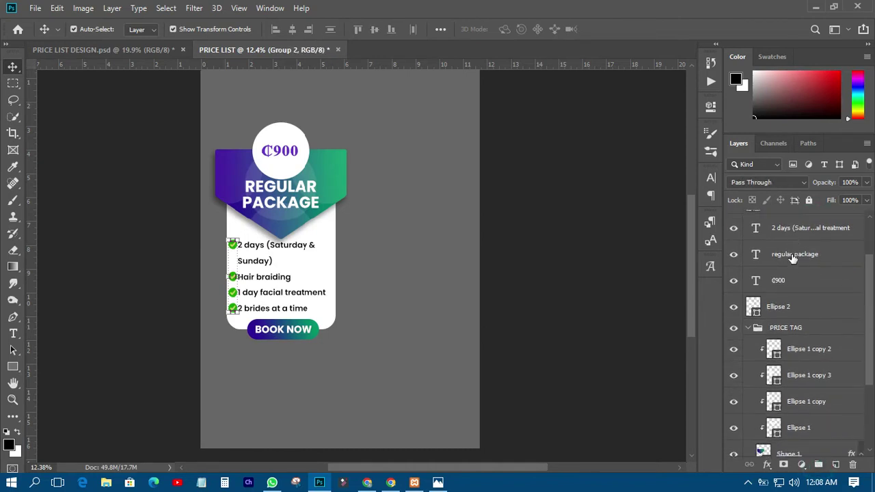
click(748, 329)
shift+click(782, 371)
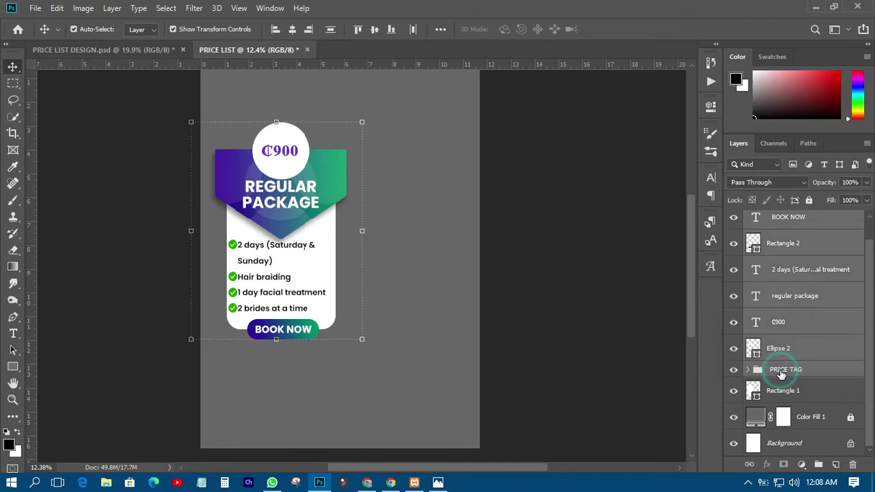
click(818, 466)
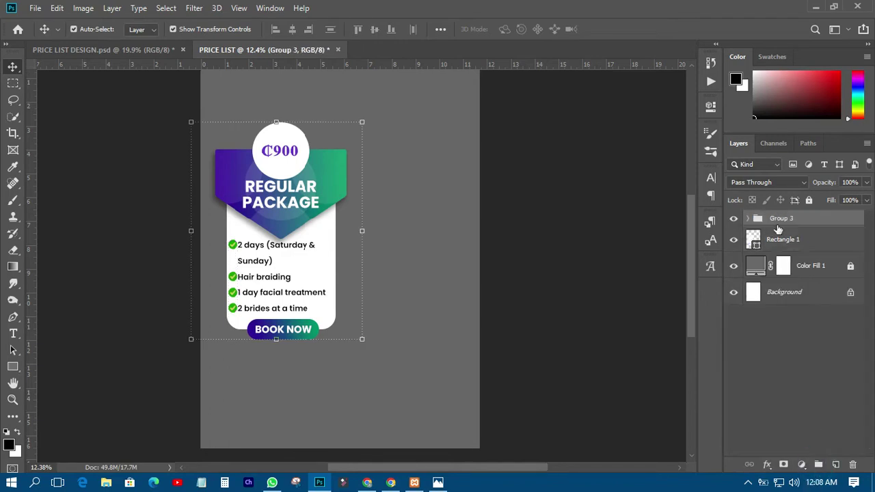
double_click(780, 219)
text(1)
key(Return)
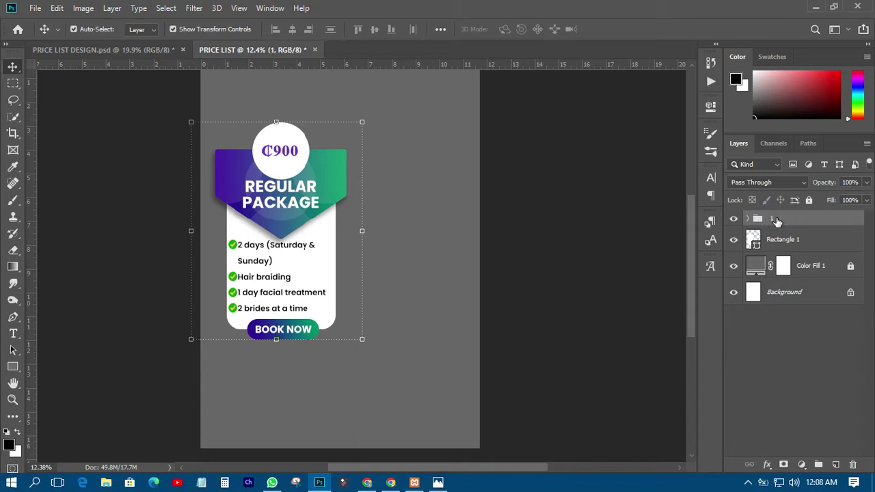
Step: Move Rectangle 1 into the bottom of group 1 and collapse the group
click(772, 238)
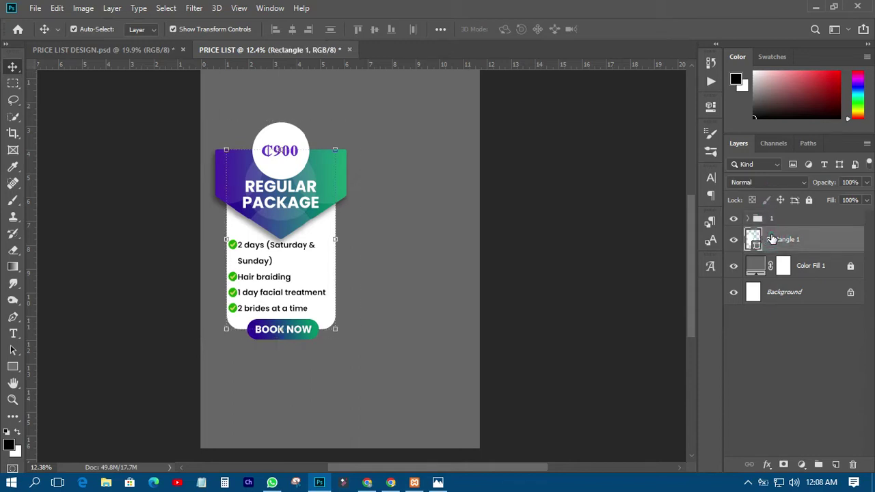
drag(782, 240, 811, 405)
click(746, 220)
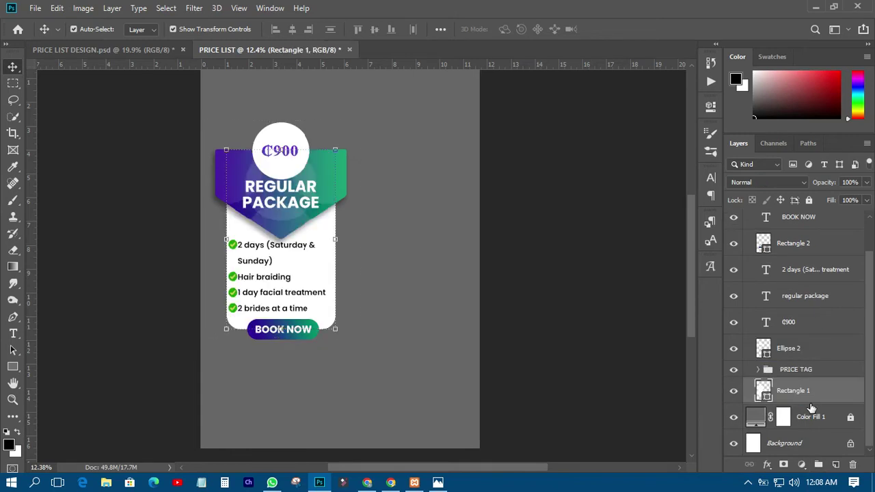
scroll(831, 322, up, 2)
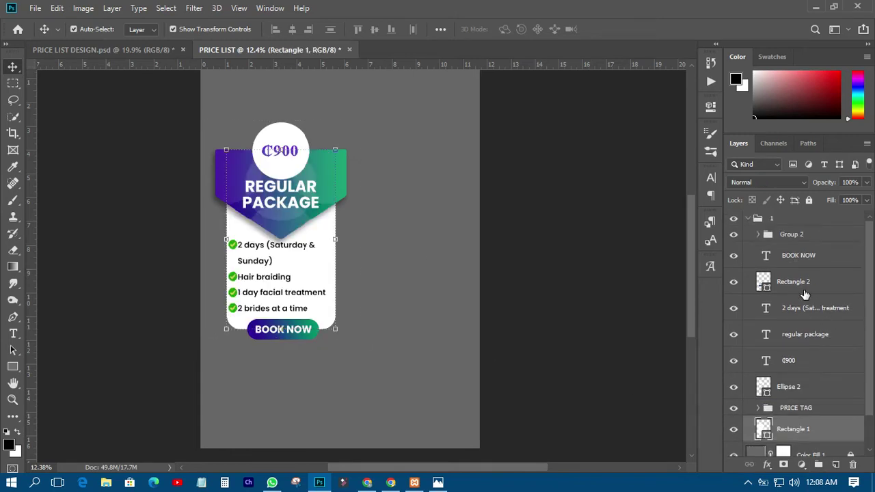
click(748, 218)
click(774, 224)
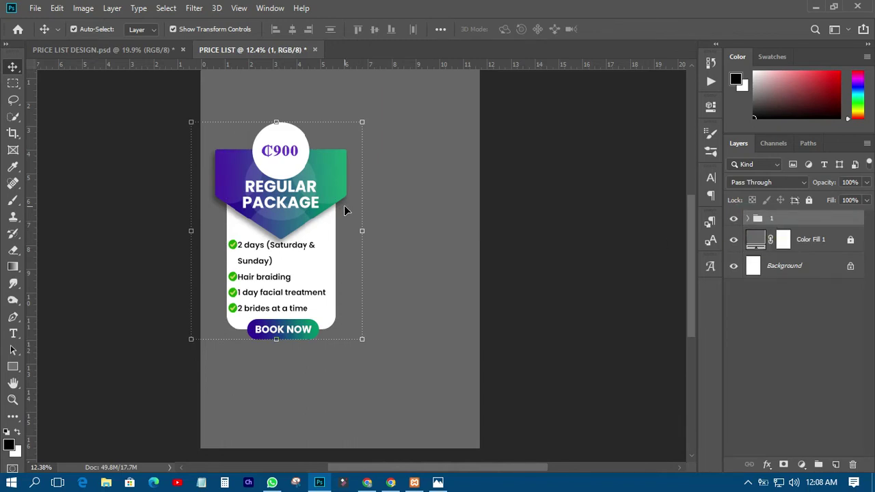
Step: Duplicate the card group twice and place the copies in a row to the right
key(ctrl+j)
key(Right)
key(Right)
key(Right)
key(Right)
key(Right)
key(Right)
key(Right)
key(Right)
key(Right)
key(Right)
key(Right)
key(Right)
key(Right)
key(Right)
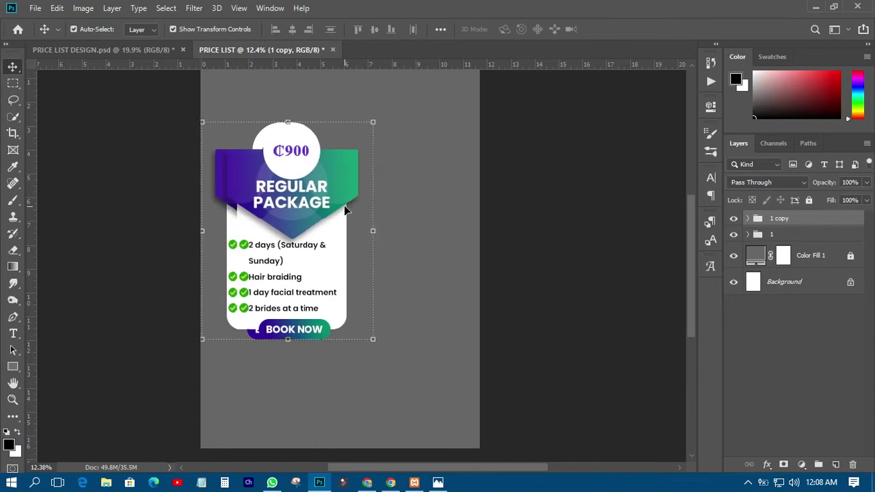
drag(344, 205, 451, 206)
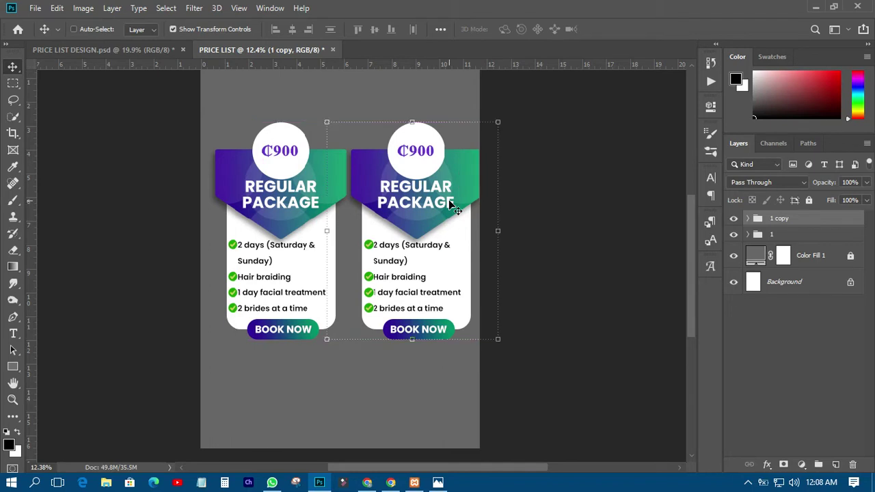
key(ctrl)
key(ctrl+j)
key(ctrl)
drag(451, 219, 561, 205)
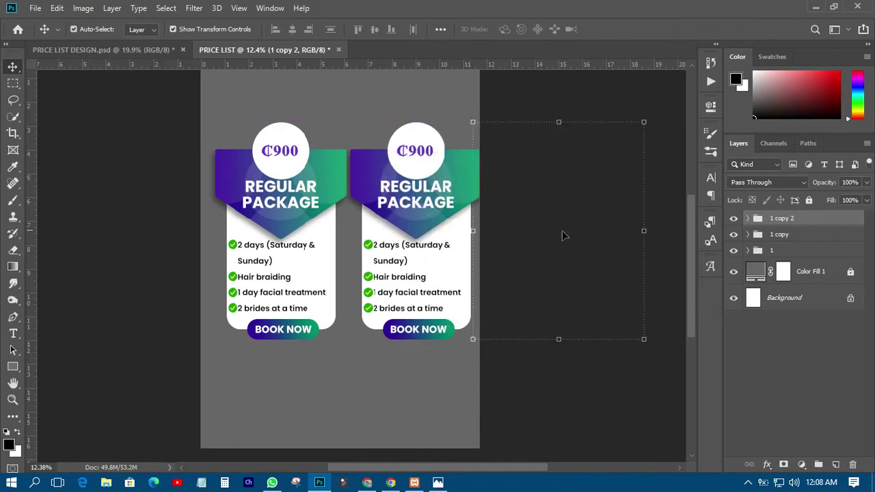
Step: Scale all three cards to 64.72% and centre them on the page
shift+click(789, 255)
drag(478, 261, 441, 303)
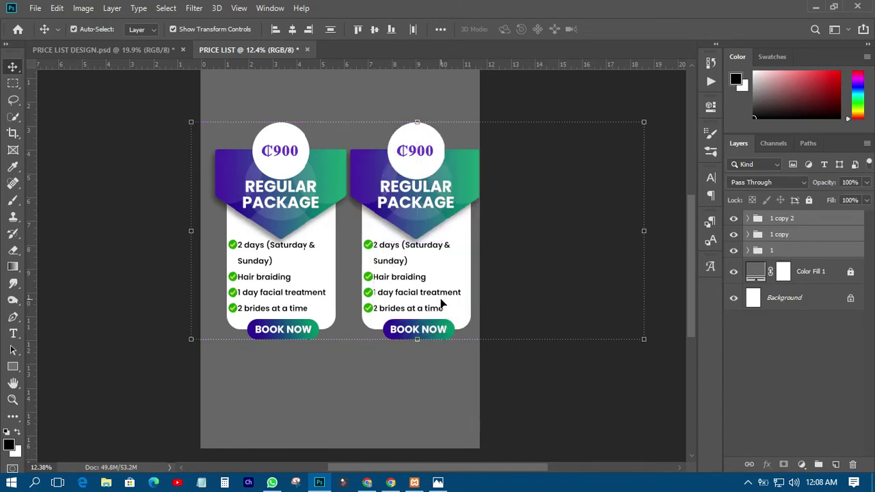
drag(190, 122, 264, 169)
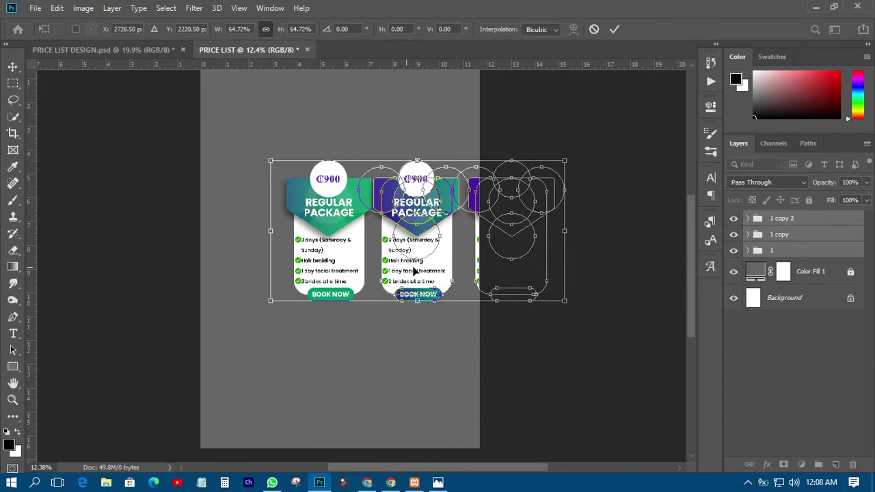
drag(442, 278, 361, 277)
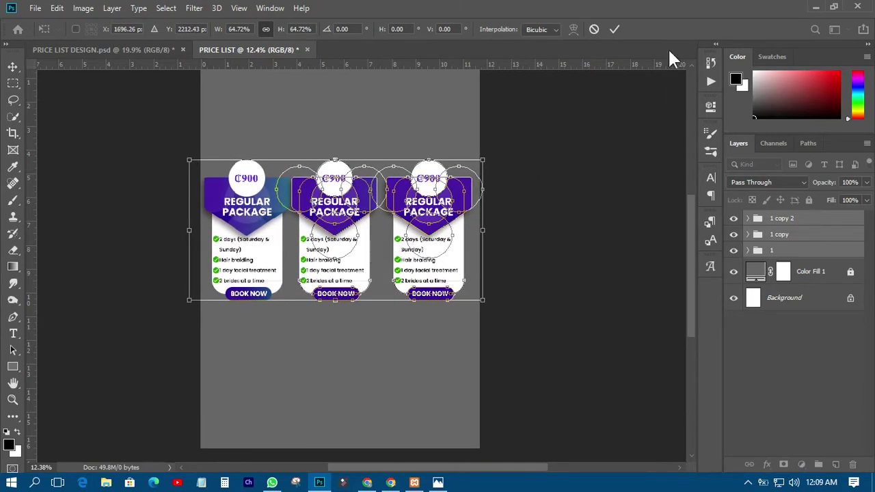
click(612, 28)
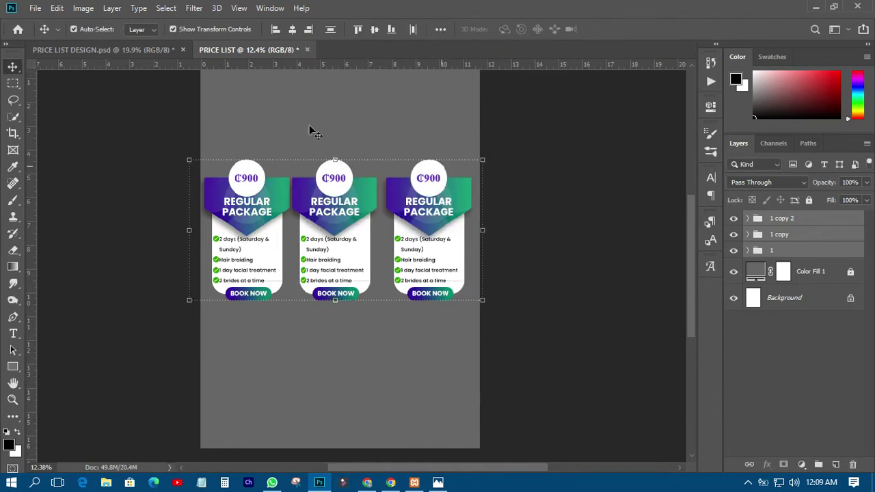
click(124, 231)
scroll(356, 325, up, 2)
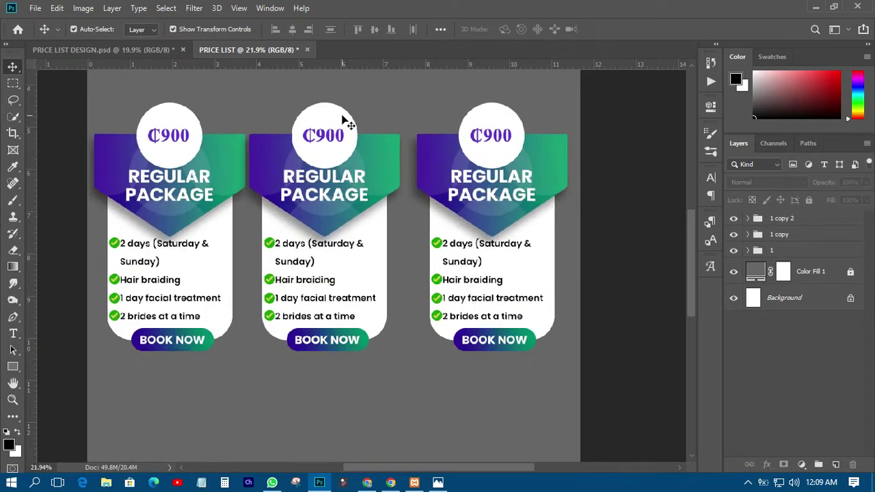
scroll(387, 297, down, 2)
scroll(410, 273, up, 1)
scroll(410, 270, down, 1)
mouse_move(695, 219)
mouse_down()
mouse_move(695, 178)
mouse_move(695, 220)
mouse_up()
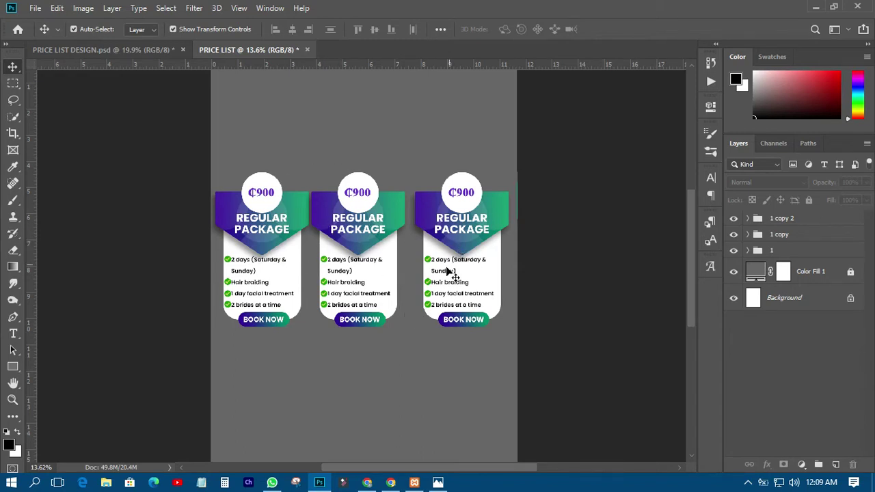
click(147, 50)
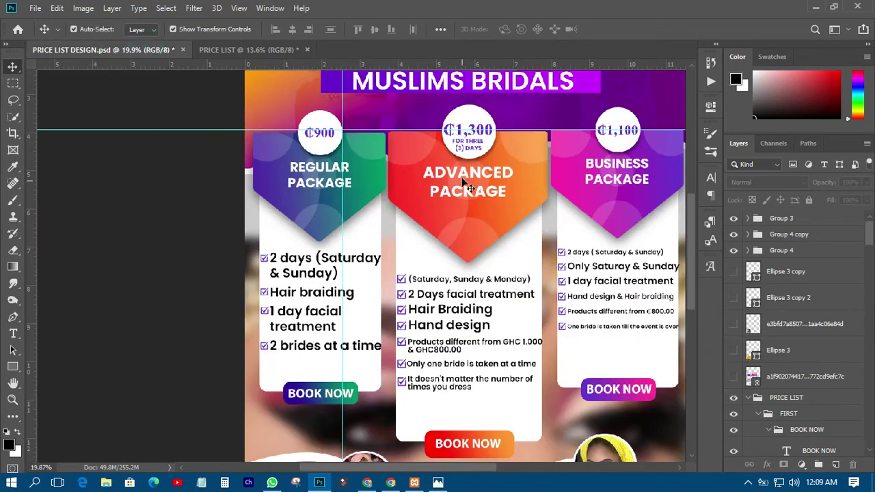
scroll(209, 296, down, 3)
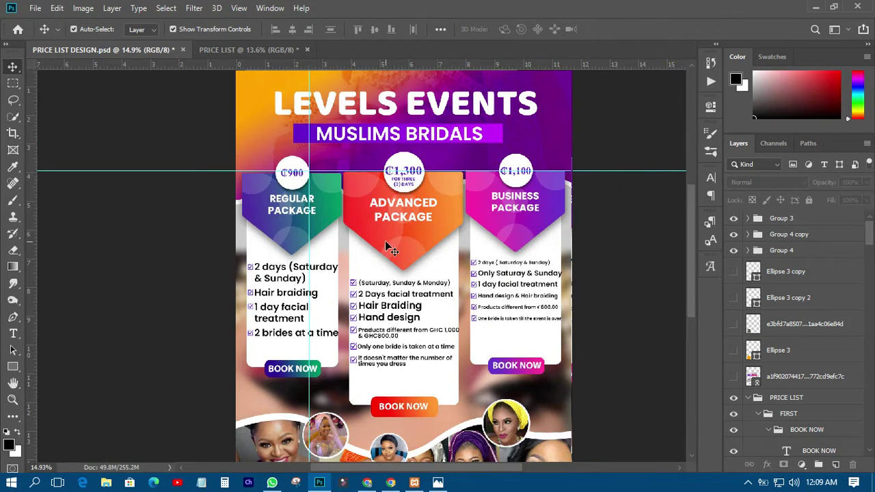
click(262, 50)
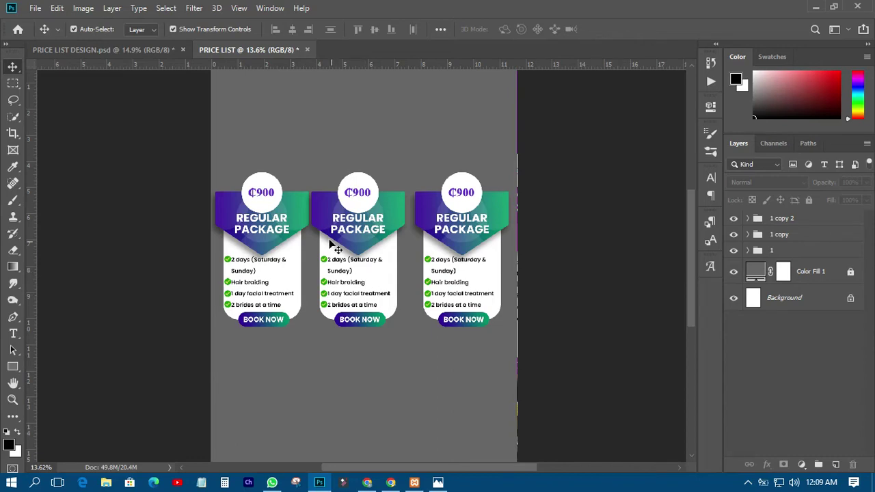
Step: Copy the ADVANCED PACKAGE text into PRICE LIST and give the middle header a red-orange gradient
click(143, 47)
drag(786, 445, 407, 256)
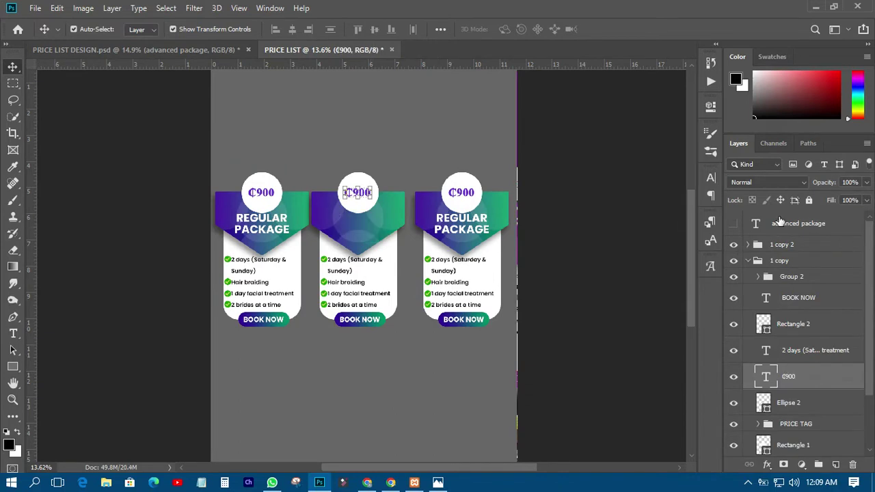
click(732, 348)
scroll(772, 408, down, 2)
click(772, 409)
key(u)
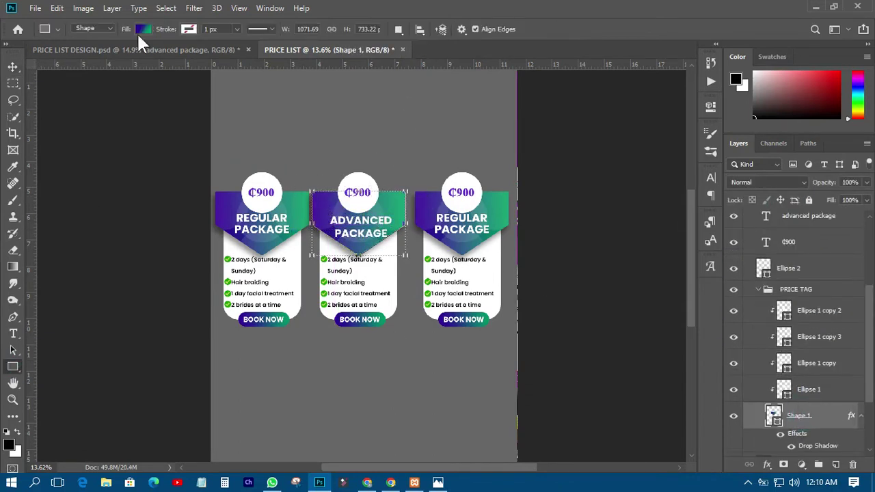
click(142, 29)
click(194, 116)
click(13, 66)
Step: Give the middle card's BOOK NOW button a red-orange gradient fill
click(360, 319)
click(13, 368)
click(142, 29)
click(189, 123)
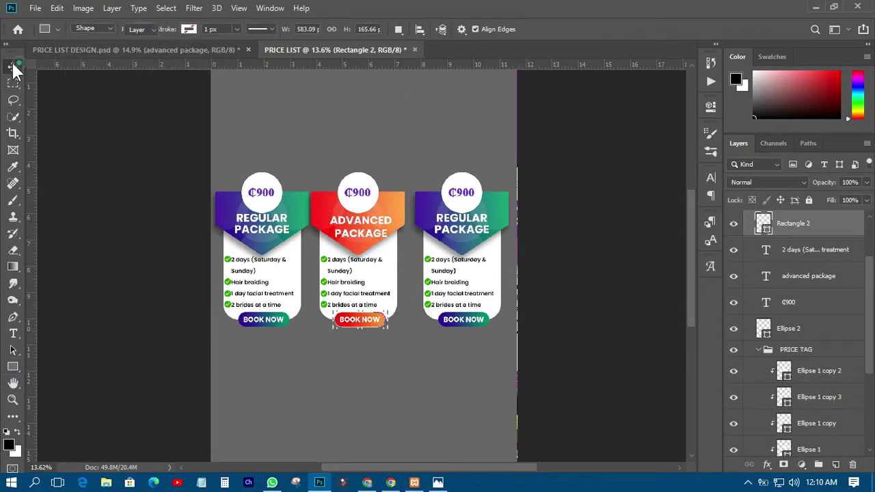
click(13, 67)
Step: Fill the third card's header shape with a red-green gradient
click(461, 222)
click(13, 368)
click(142, 29)
scroll(178, 130, up, 1)
click(149, 103)
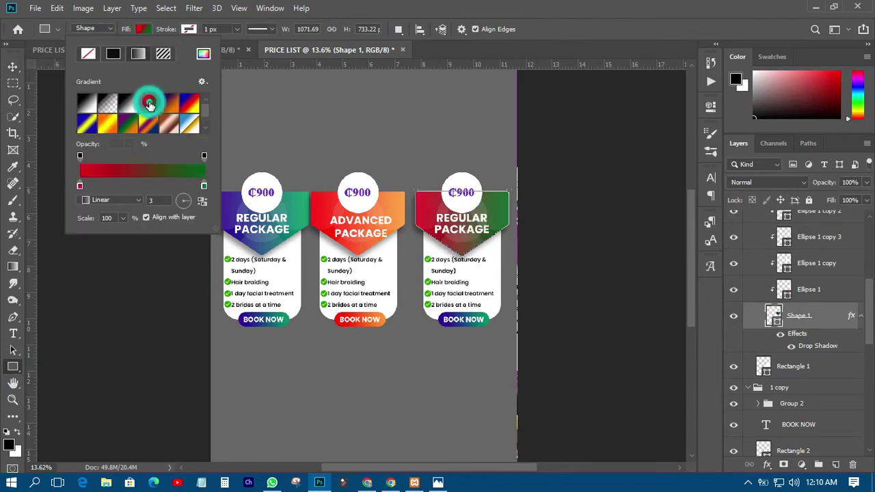
click(13, 66)
Step: Apply the red-green gradient to the third card's BOOK NOW button
click(464, 319)
click(13, 368)
click(142, 29)
click(149, 103)
click(13, 66)
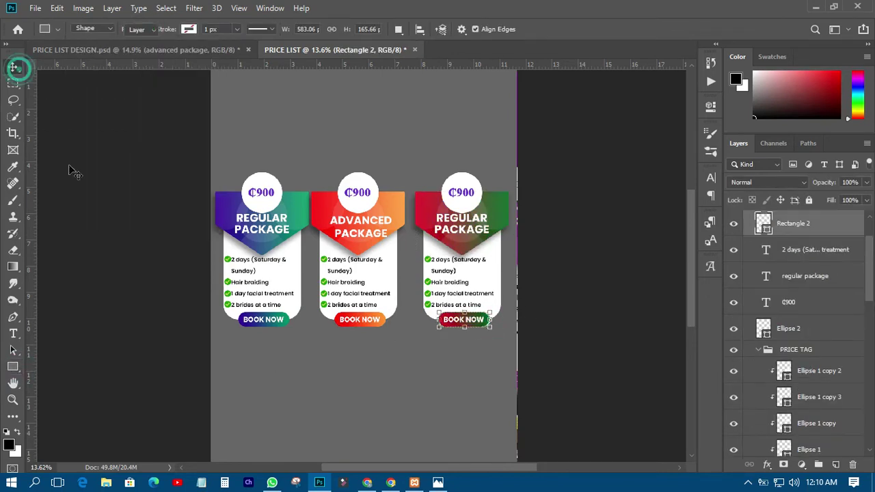
scroll(567, 260, down, 1)
click(444, 229)
Step: Save the document as PRICE LIST.psd, accepting the Photoshop format options
key(ctrl+Tab)
drag(541, 254, 358, 167)
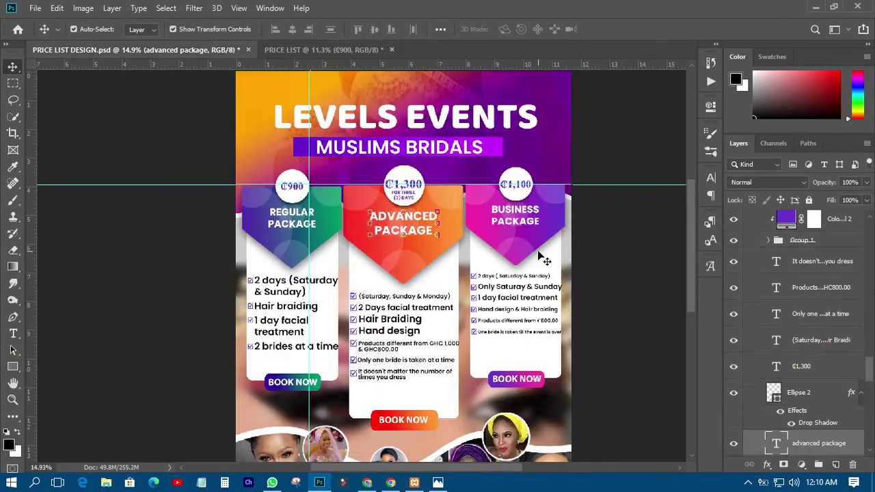
scroll(331, 295, down, 1)
key(ctrl+s)
key(Return)
click(574, 125)
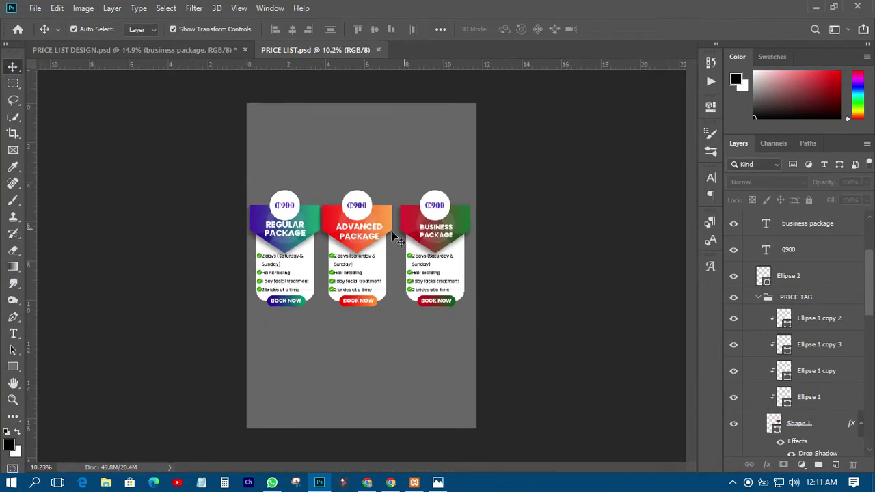
scroll(383, 243, up, 1)
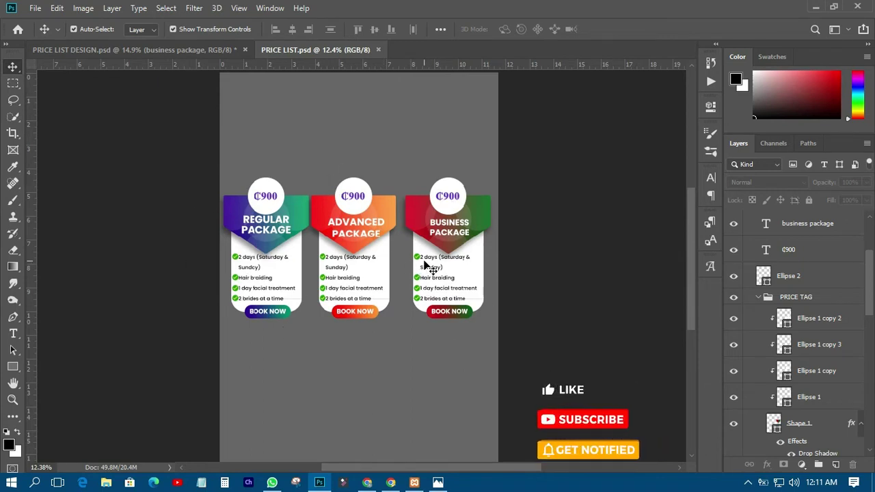
scroll(793, 287, up, 5)
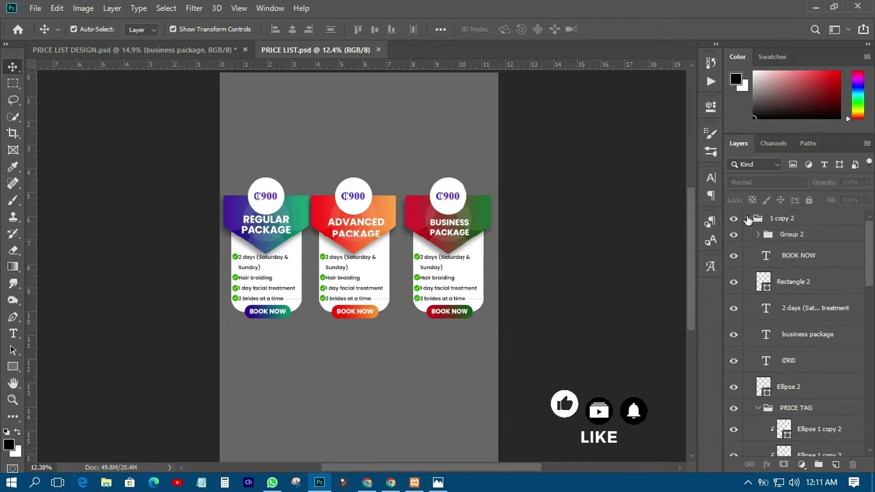
Step: Collapse the layer groups and combine the three package card groups into Group 3
click(748, 219)
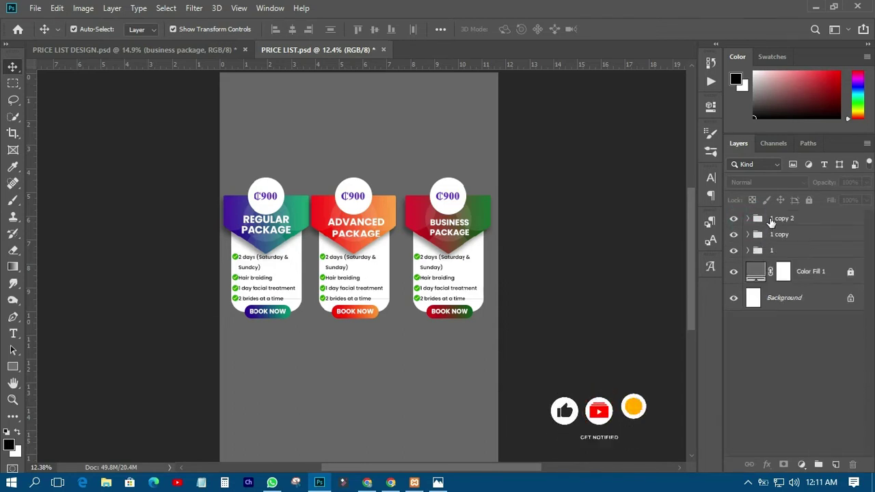
click(771, 221)
shift+click(779, 235)
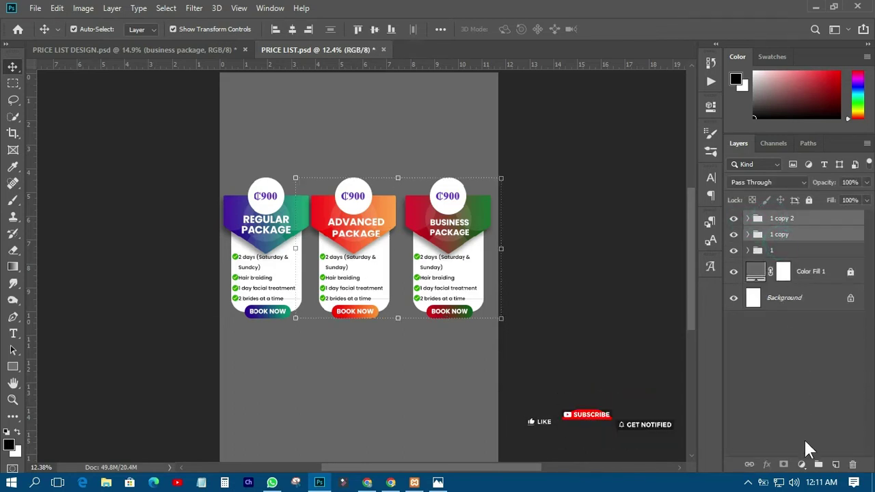
click(819, 465)
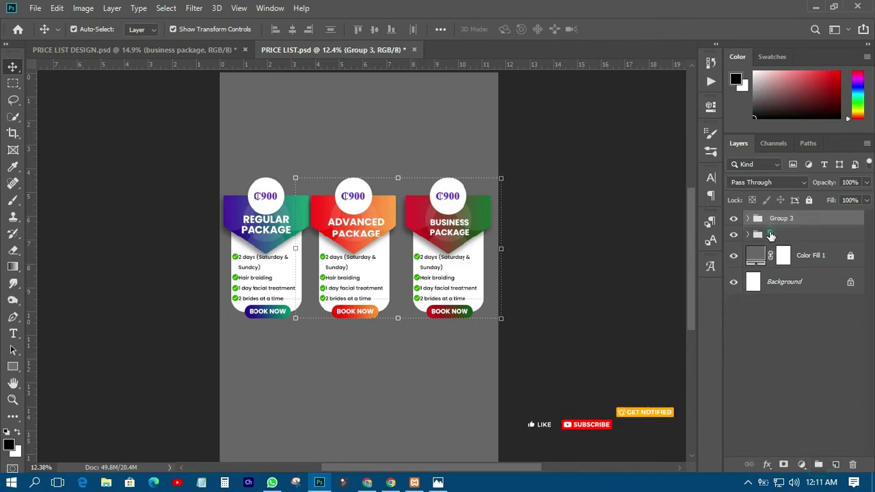
click(770, 221)
click(586, 219)
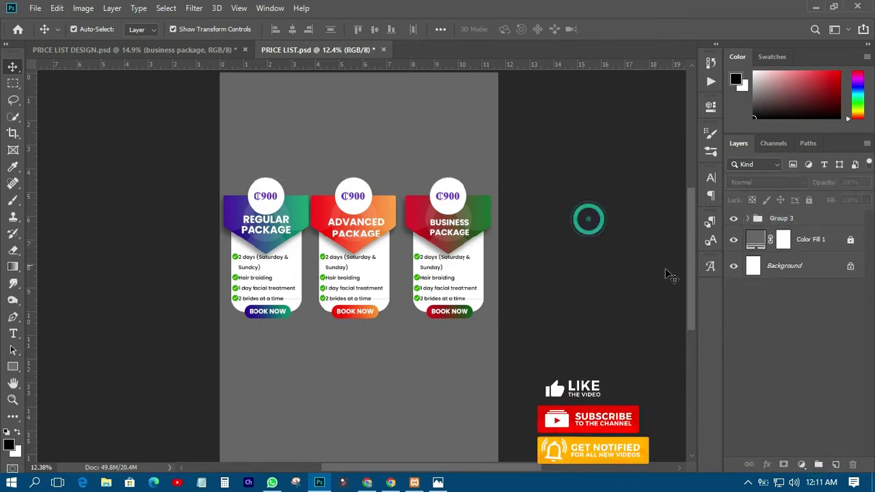
drag(691, 220, 693, 193)
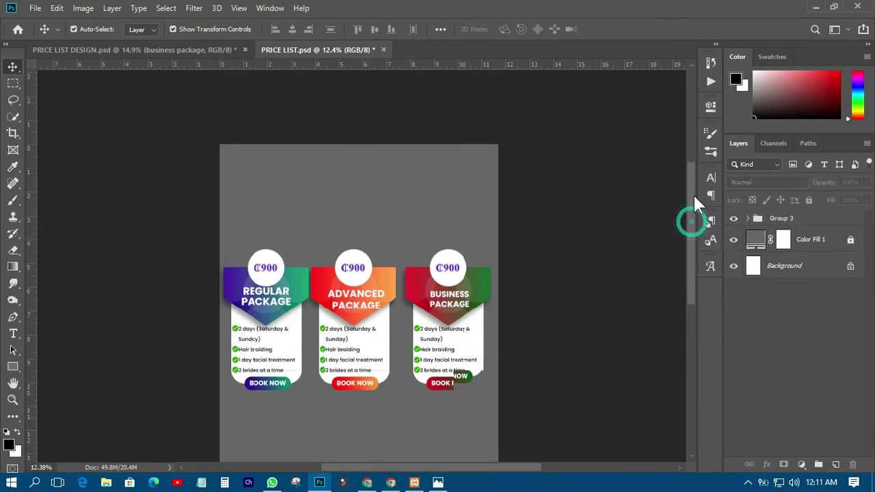
click(768, 222)
Step: Draw a large rectangle across the top of the page and move it beneath Group 3
click(13, 367)
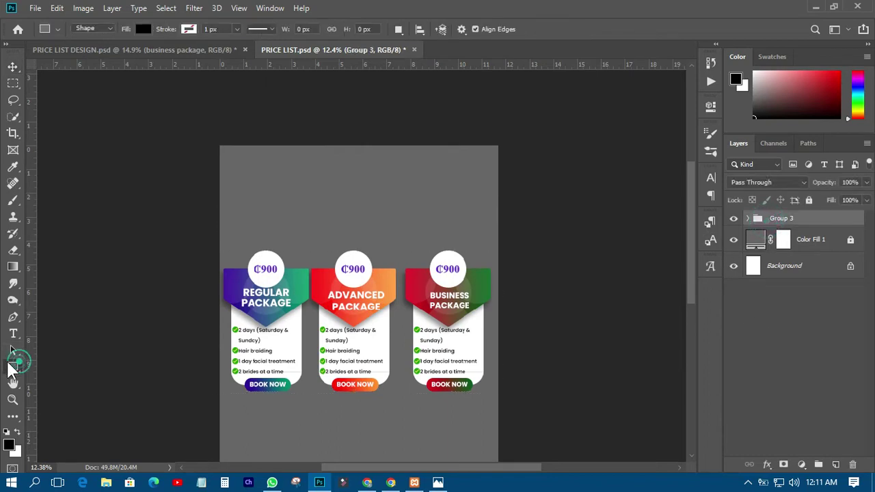
drag(192, 120, 557, 278)
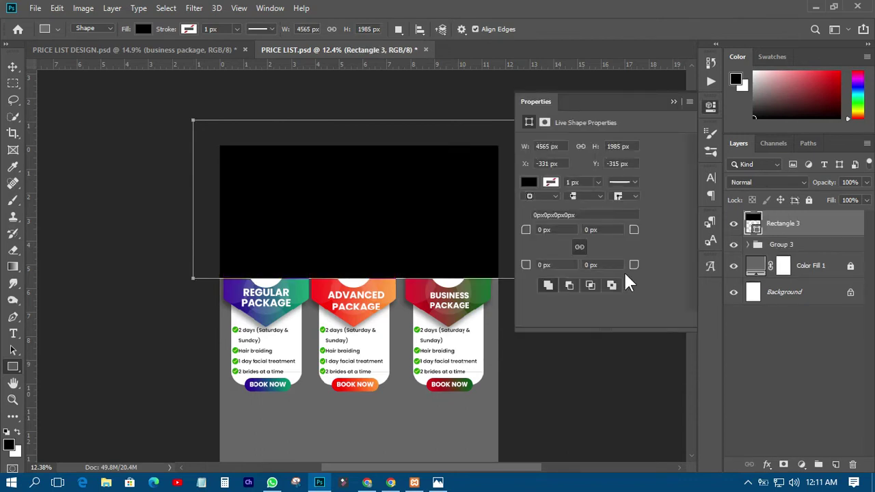
drag(791, 227, 791, 260)
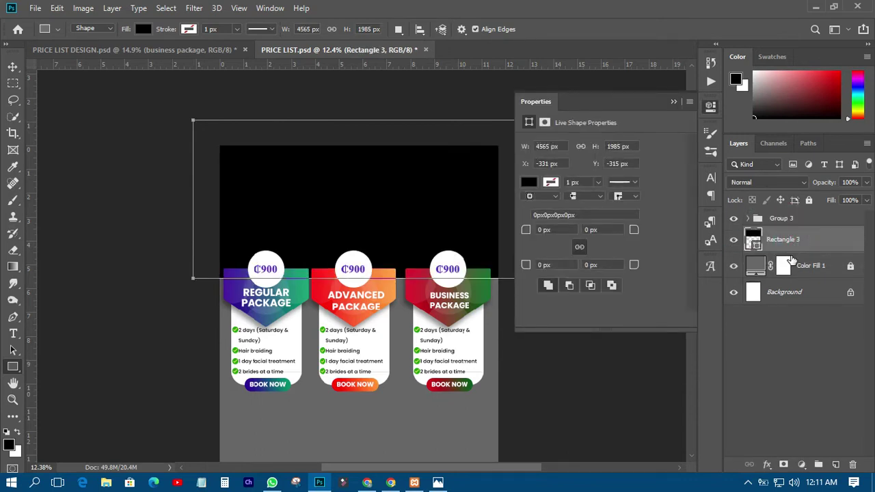
click(710, 107)
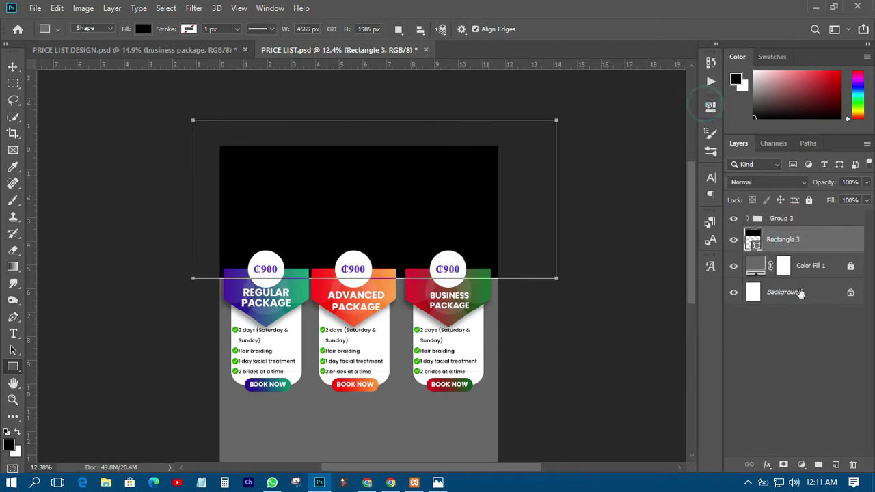
Step: Give Rectangle 3 a 120° Pin Light gradient overlay
click(766, 465)
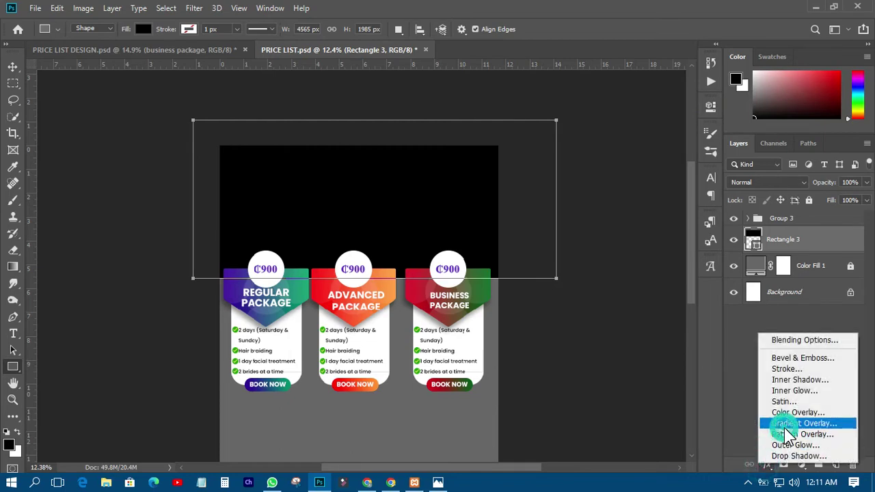
click(800, 423)
drag(537, 156, 444, 166)
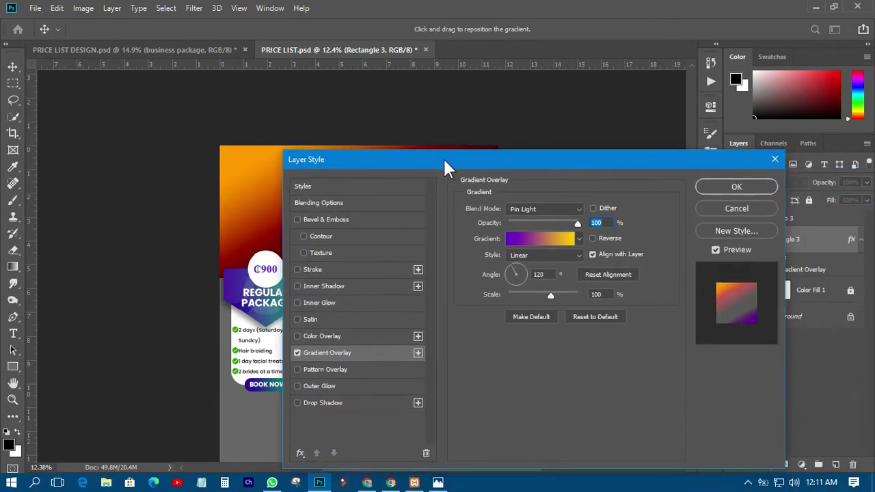
click(722, 182)
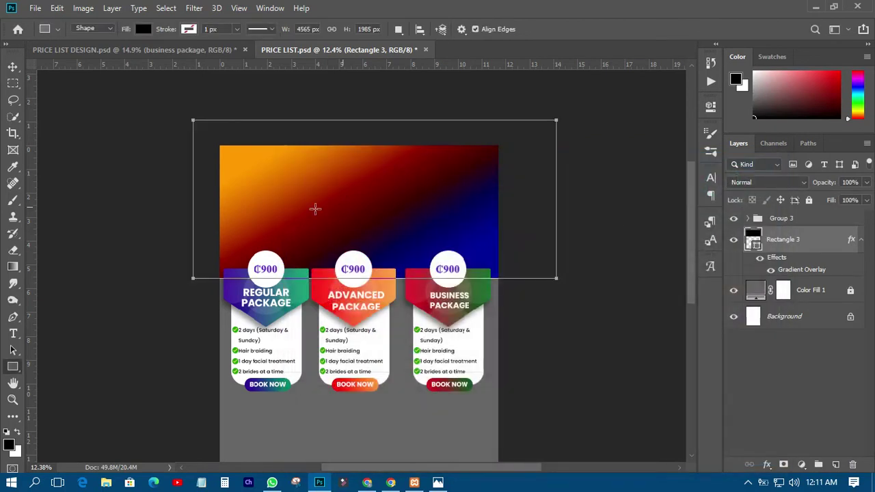
click(13, 67)
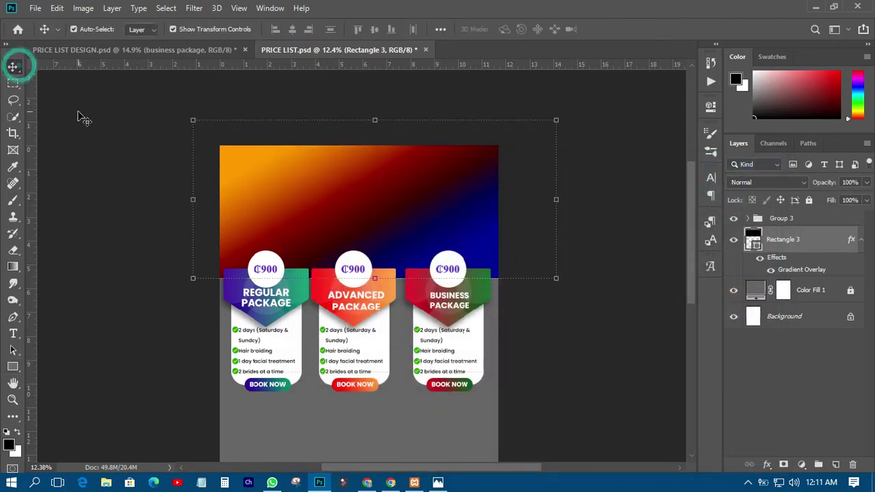
click(78, 113)
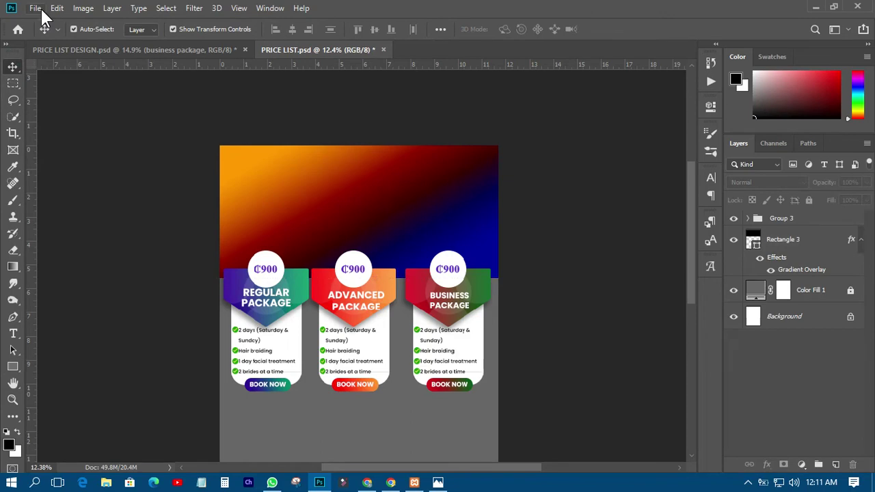
Step: Place the purple-dress bridal photo WhatsApp Image 2022-07-26 as a linked image
click(36, 8)
click(78, 268)
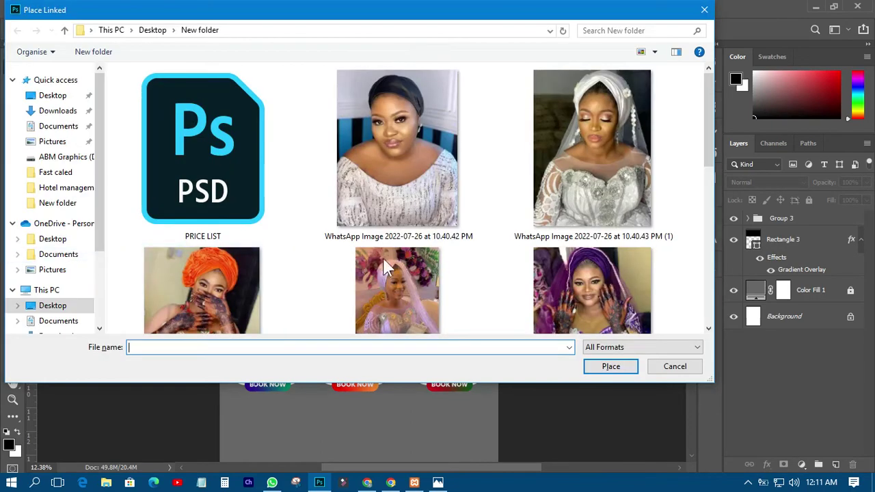
drag(709, 117, 638, 186)
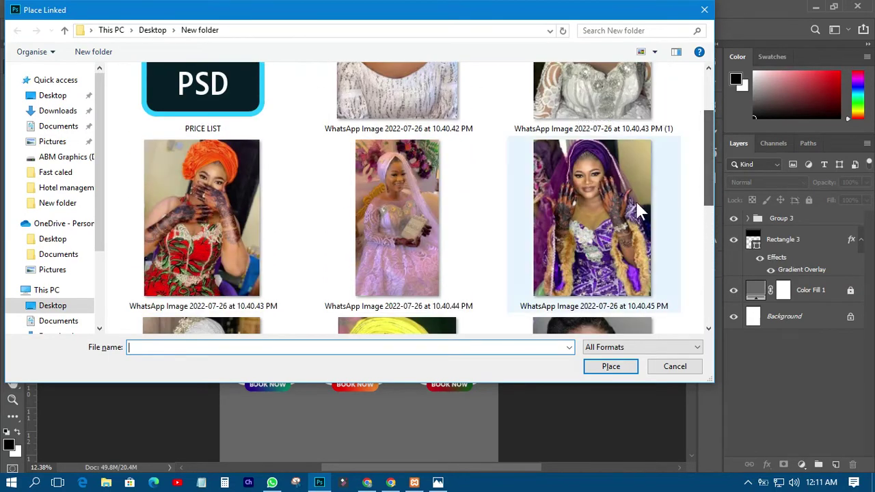
double_click(594, 209)
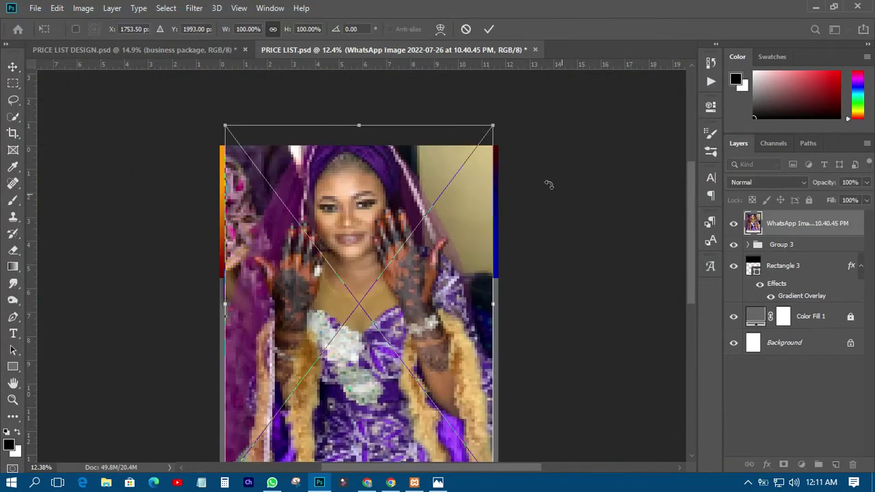
click(489, 29)
Step: Move the photo beneath Group 3, clip it to Rectangle 3, and enlarge it to 120%
drag(773, 233, 782, 259)
right_click(805, 251)
click(660, 300)
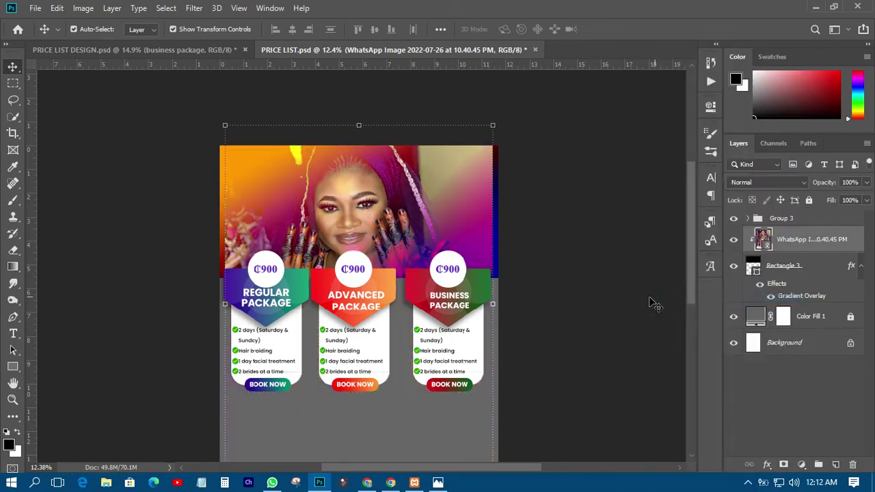
scroll(366, 256, down, 1)
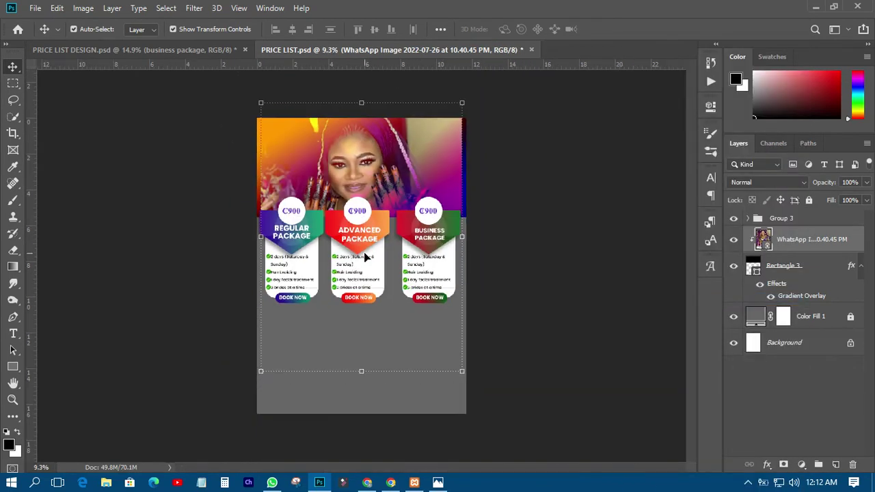
drag(462, 103, 483, 75)
click(489, 28)
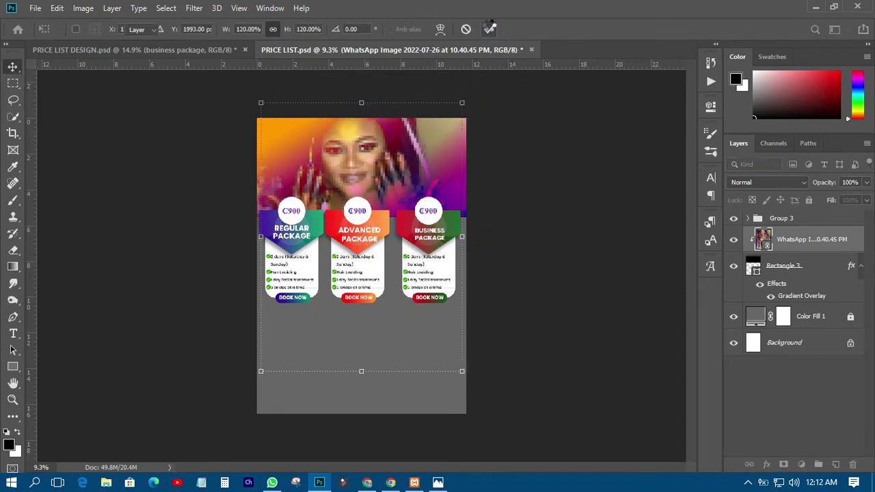
drag(370, 178, 375, 183)
click(761, 184)
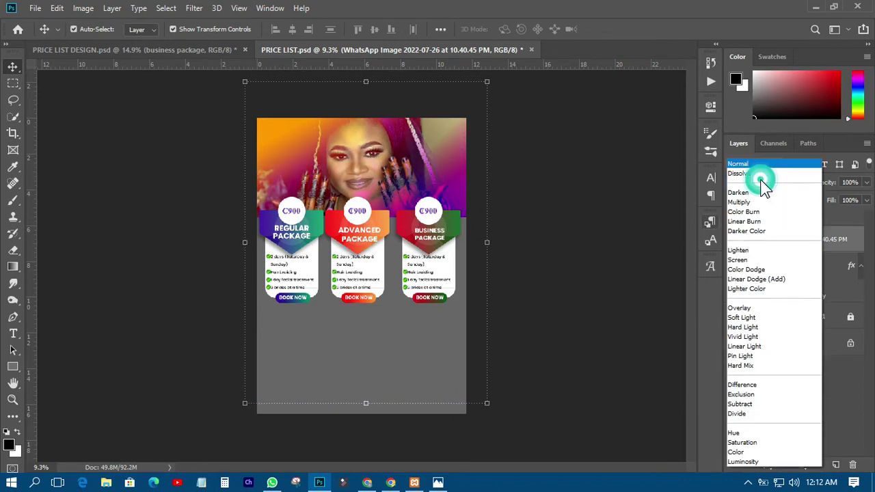
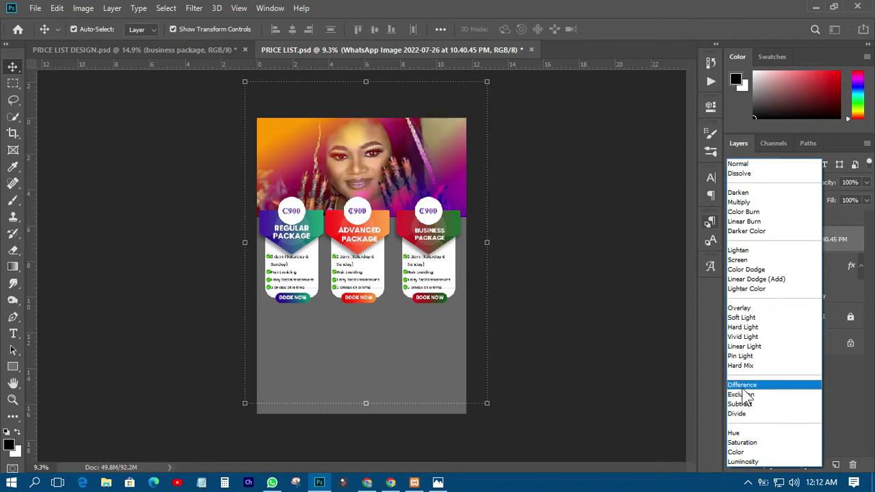
Step: Try Soft Light on the bridal photo layer, then return it to Normal blending
click(741, 318)
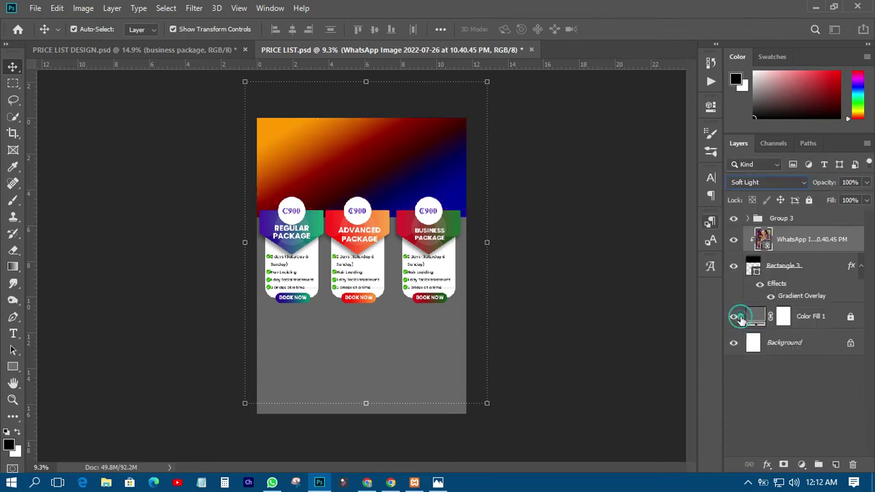
click(549, 195)
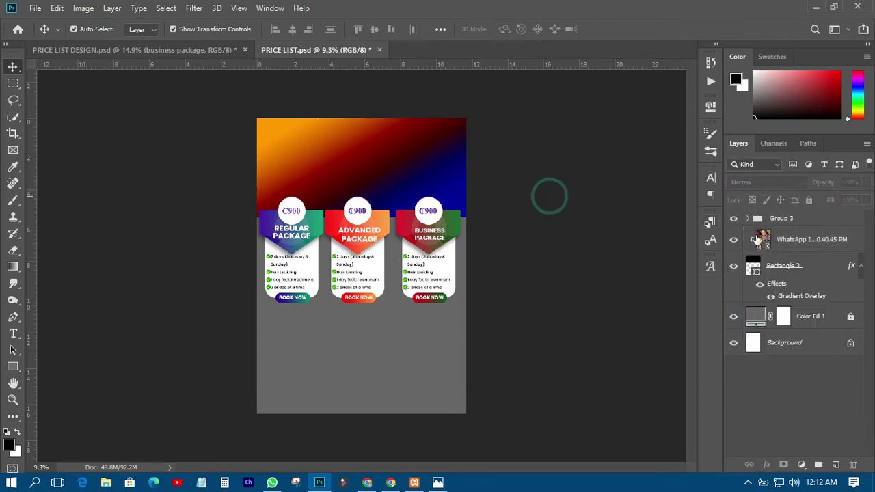
click(768, 240)
click(769, 183)
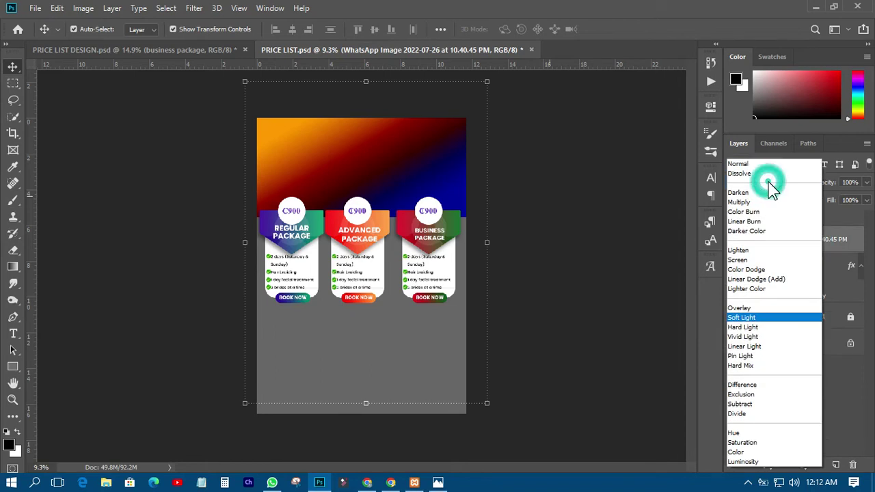
click(740, 165)
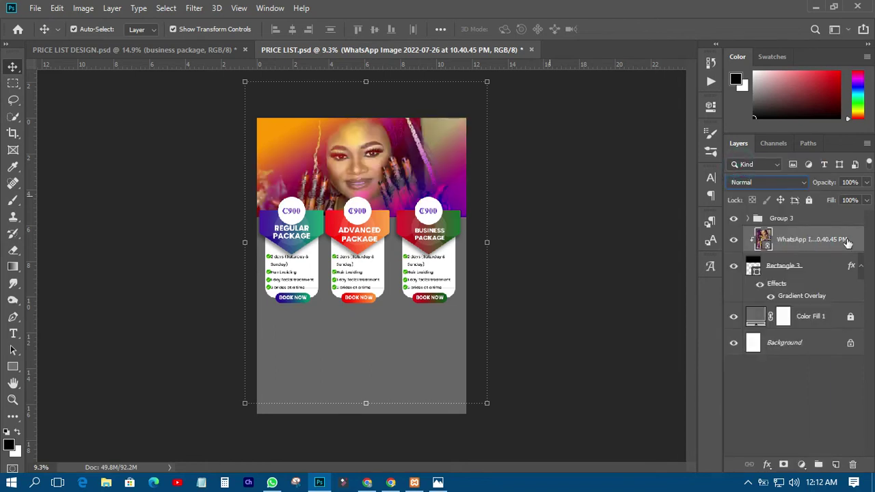
click(780, 266)
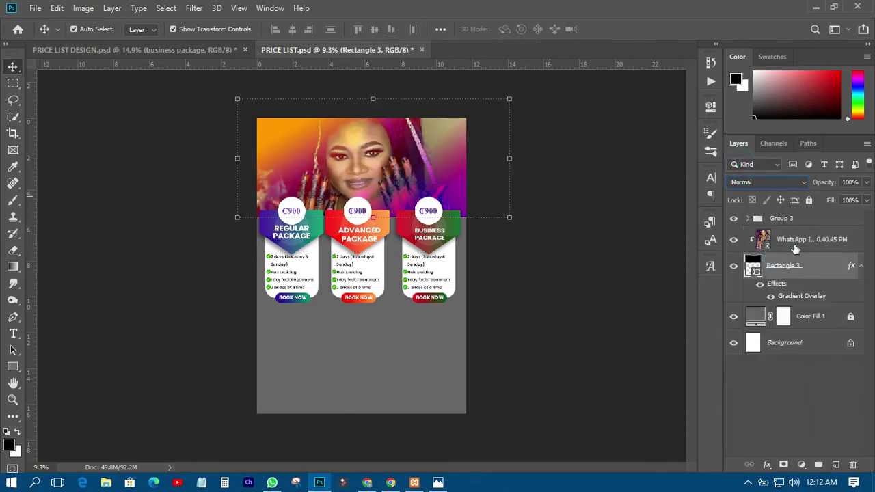
click(794, 245)
right_click(810, 246)
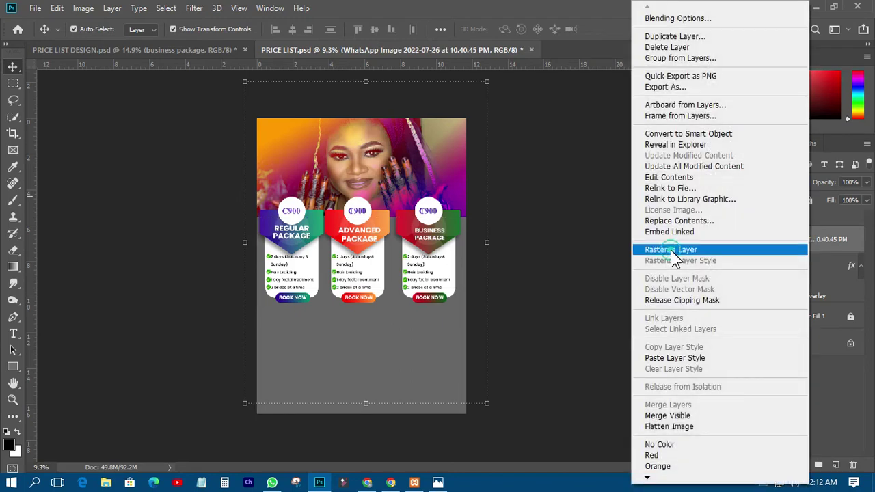
click(674, 249)
Step: Set Rectangle 3's Gradient Overlay blend mode to Normal
click(780, 268)
click(767, 464)
click(780, 420)
drag(619, 157, 838, 173)
click(800, 220)
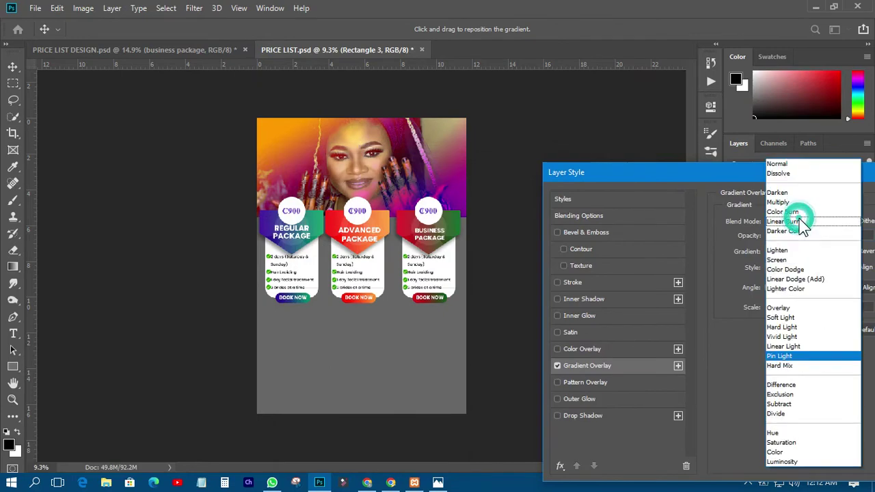
click(781, 164)
drag(798, 175, 444, 185)
click(662, 209)
Step: Set the bridal photo layer to Multiply over the header gradient
click(810, 240)
click(755, 182)
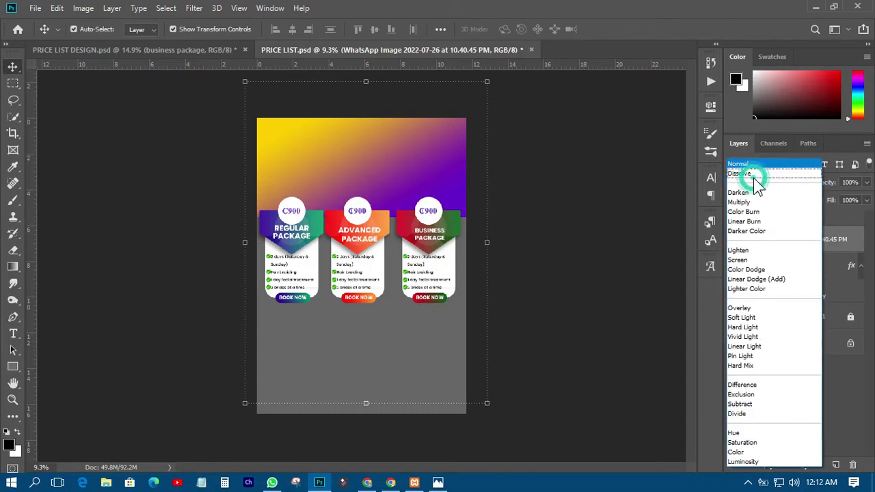
click(749, 202)
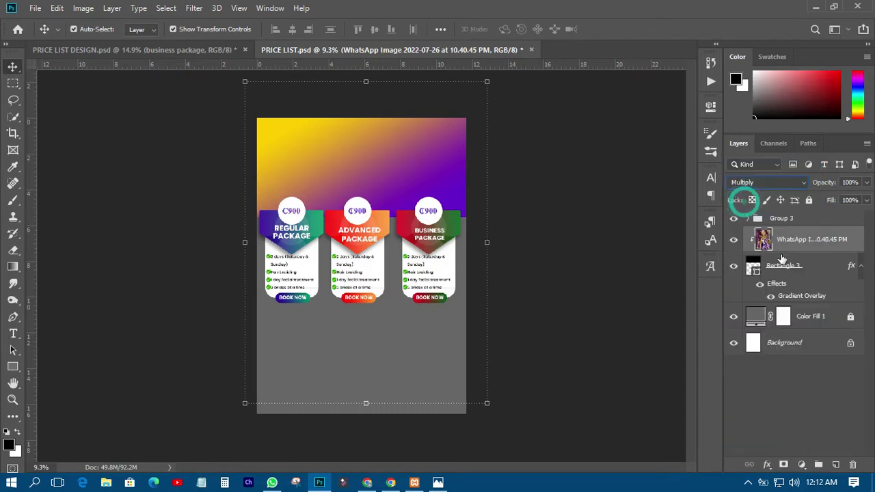
click(758, 183)
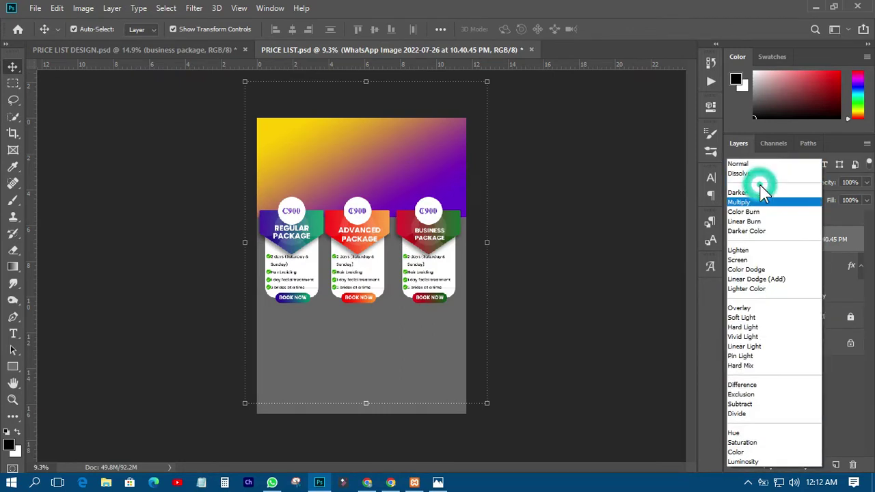
click(817, 239)
Step: Convert Rectangle 3 to a smart object and reselect the bridal photo layer
click(809, 268)
right_click(808, 268)
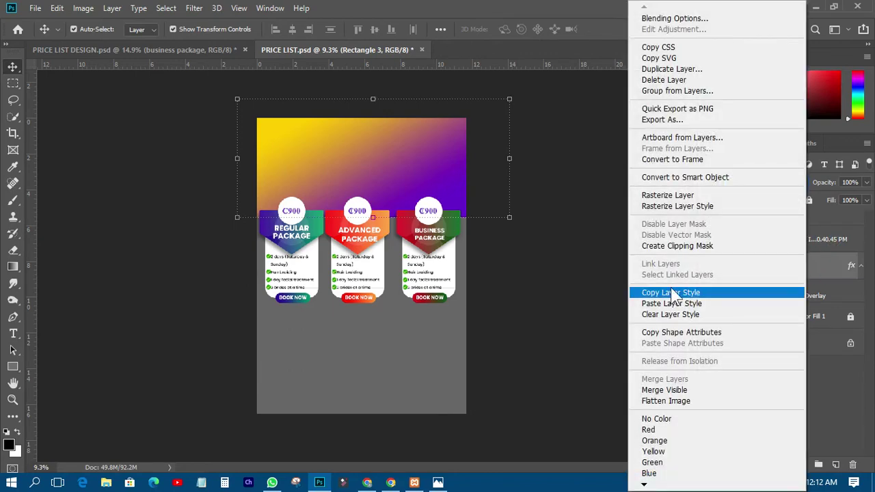
click(675, 178)
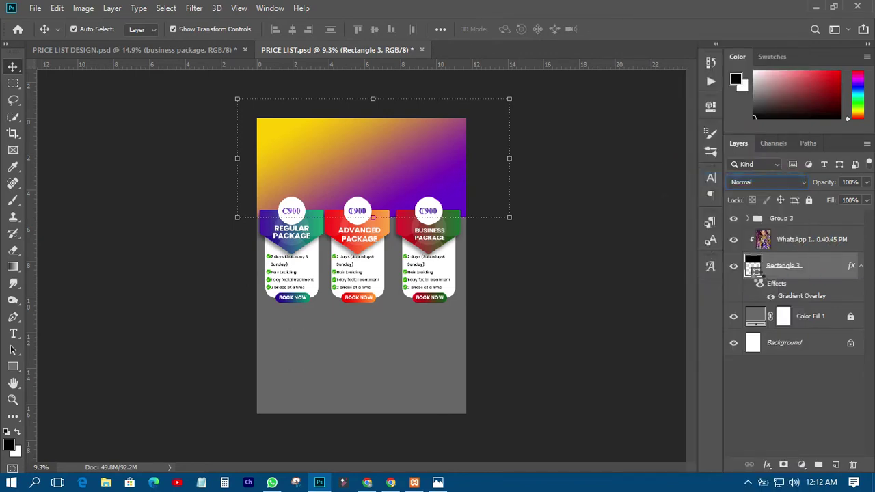
click(785, 243)
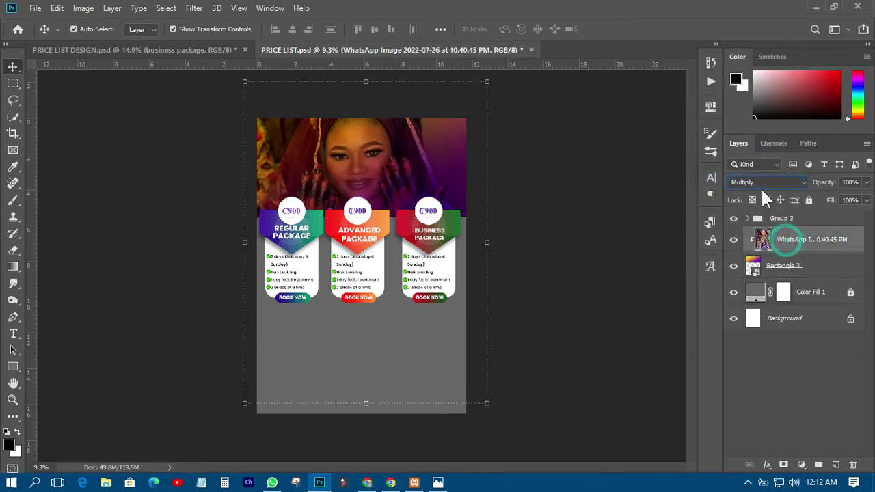
Step: Switch the WhatsApp bridal photo layer to Soft Light and lower its opacity to 37%
click(761, 183)
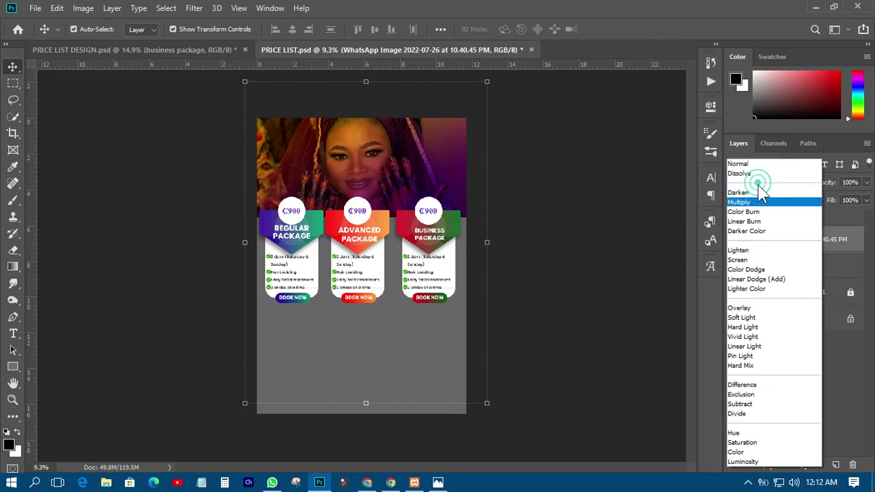
click(745, 318)
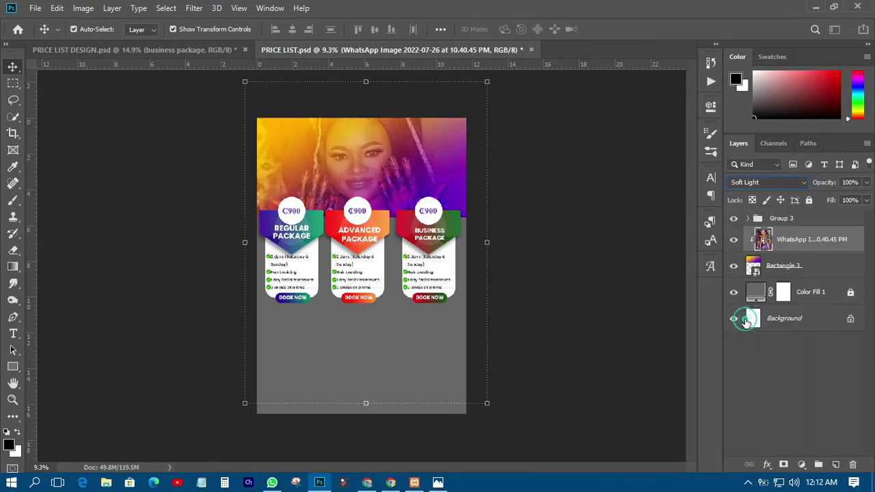
click(866, 182)
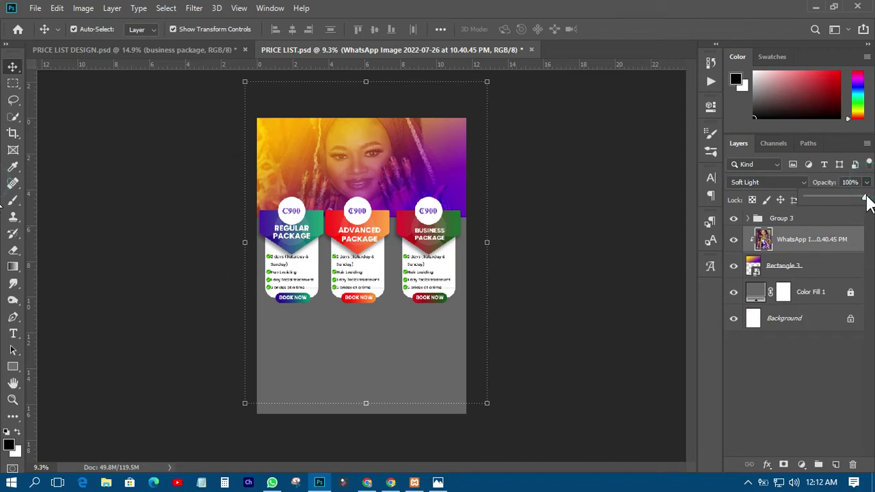
drag(863, 197, 842, 198)
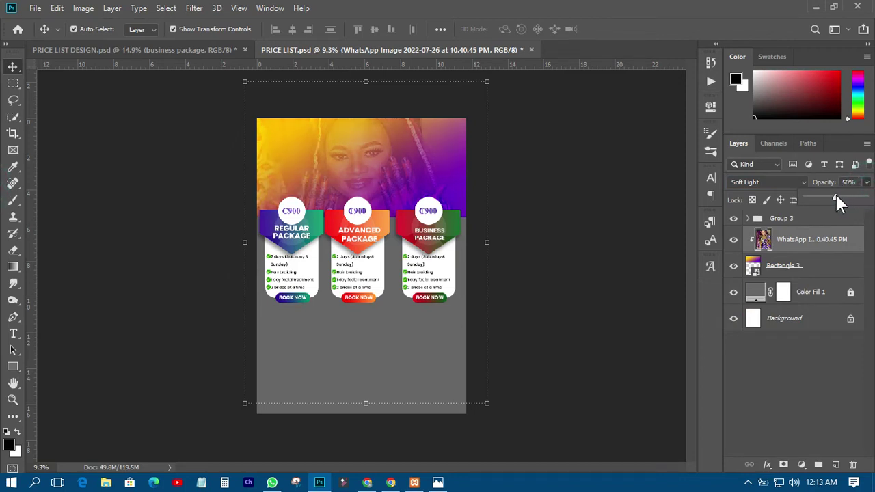
drag(836, 196, 830, 197)
click(621, 230)
Step: Replace the placeholder text on the header with the LEVEL EVENTS heading
scroll(345, 103, up, 3)
scroll(350, 102, up, 1)
scroll(369, 199, down, 1)
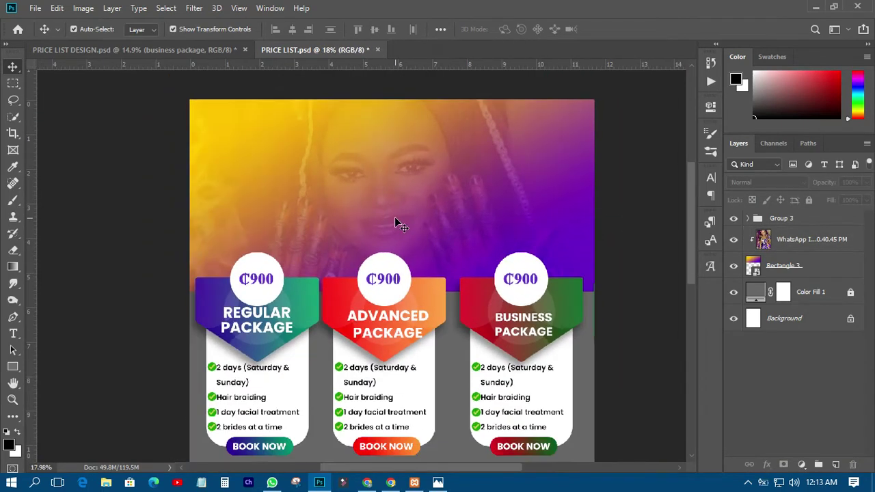
click(13, 333)
click(317, 173)
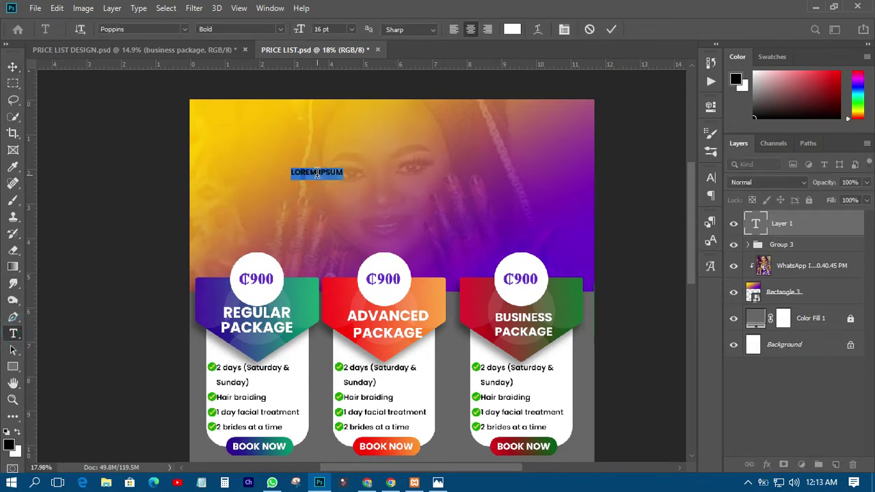
key(BackSpace)
click(12, 66)
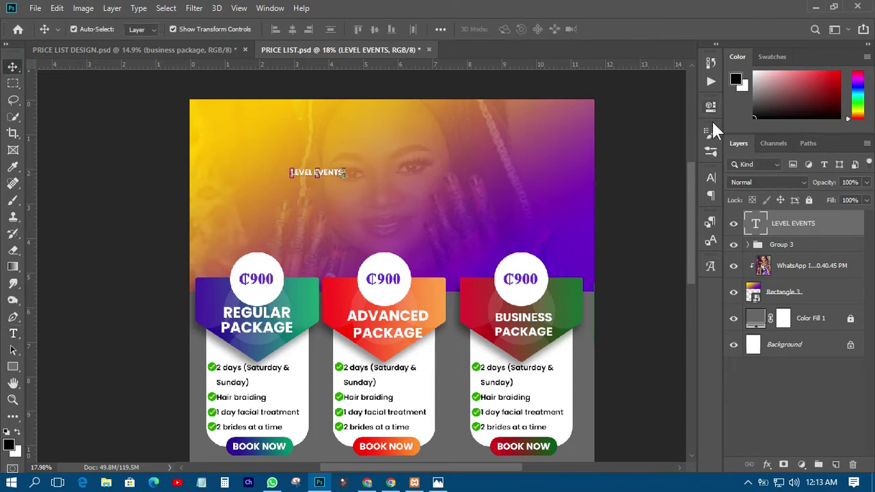
Step: Size the LEVEL EVENTS heading to 72 pt and move it toward the header centre
click(710, 179)
click(618, 210)
click(603, 356)
click(618, 211)
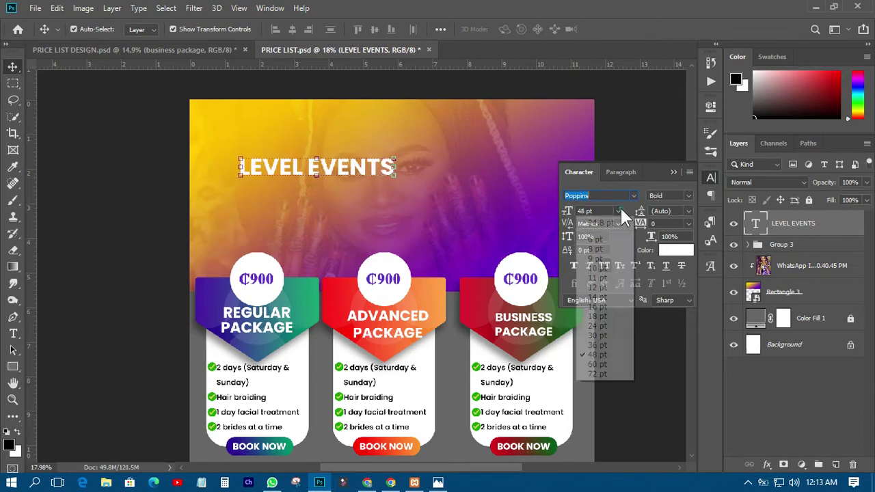
click(606, 372)
drag(384, 163, 468, 165)
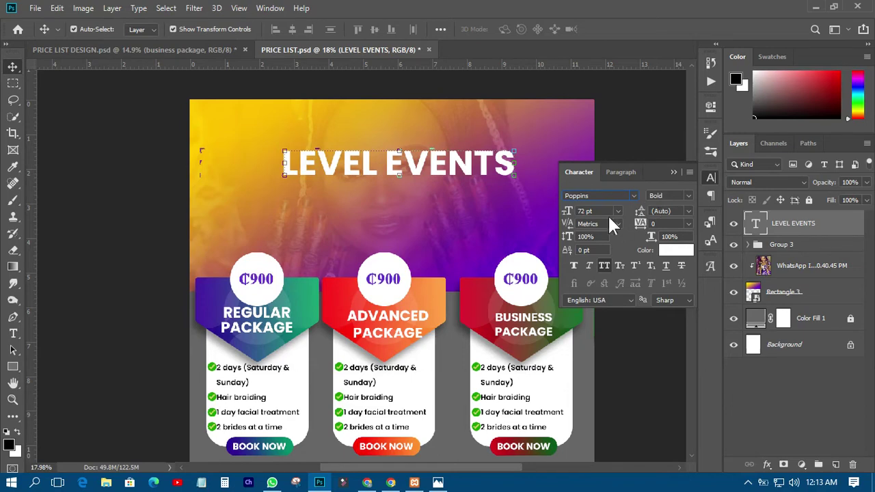
Step: Change the heading to Baloo at 99 pt, nudge it into place, and close the Character panel
click(633, 196)
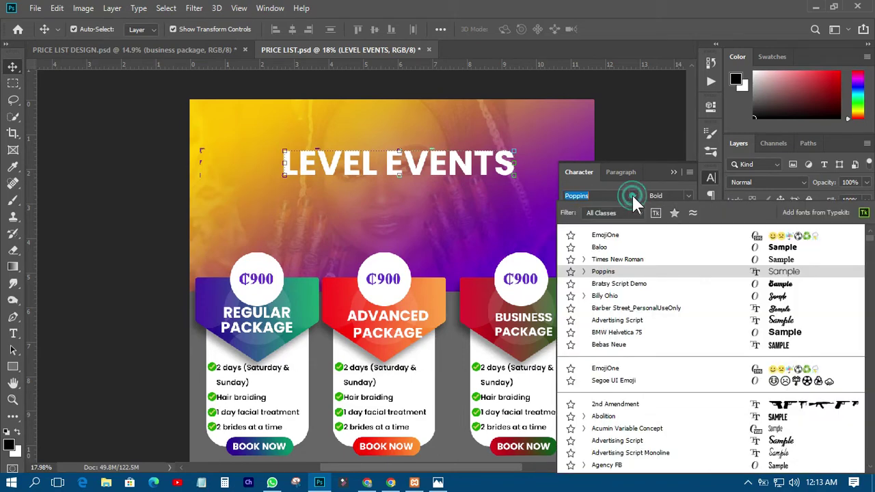
click(604, 247)
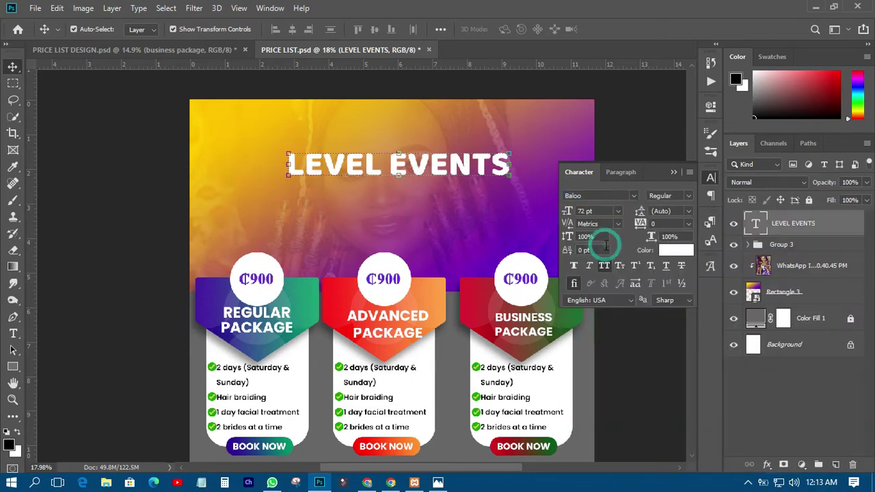
click(568, 211)
drag(569, 211, 587, 210)
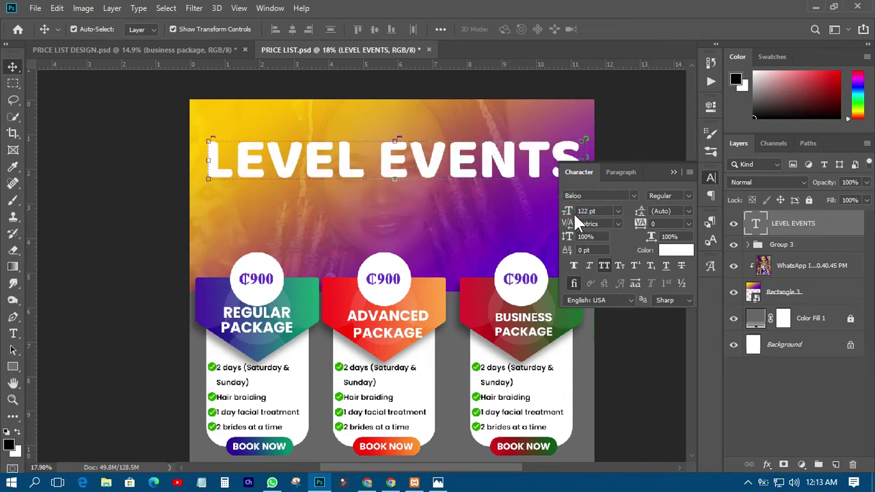
mouse_move(572, 212)
mouse_down()
mouse_move(565, 213)
mouse_move(572, 217)
mouse_up()
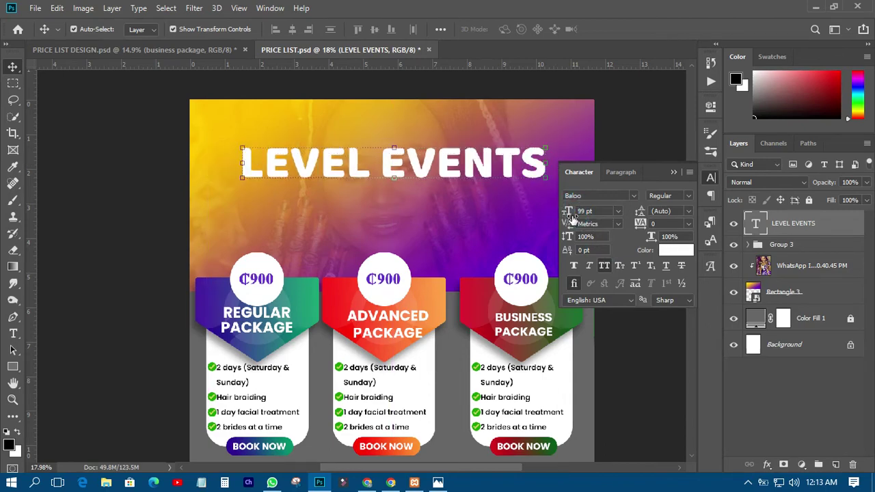
drag(406, 162, 405, 162)
click(711, 178)
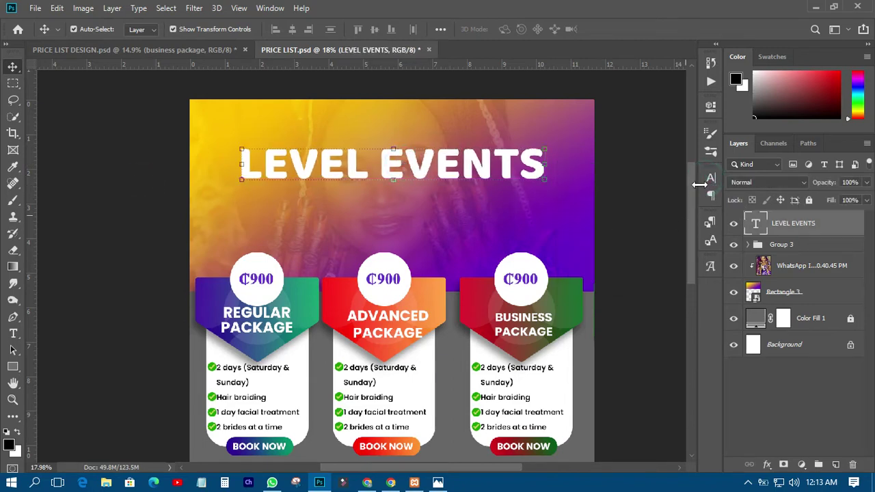
scroll(691, 175, down, 1)
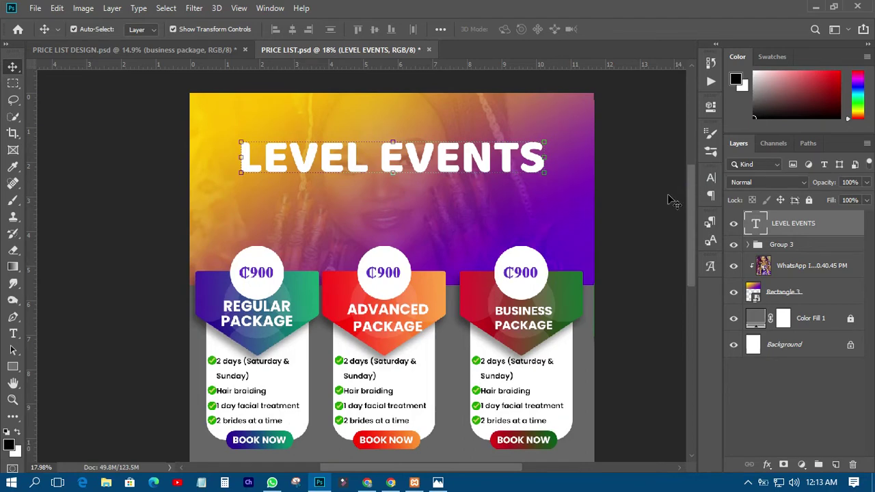
click(13, 334)
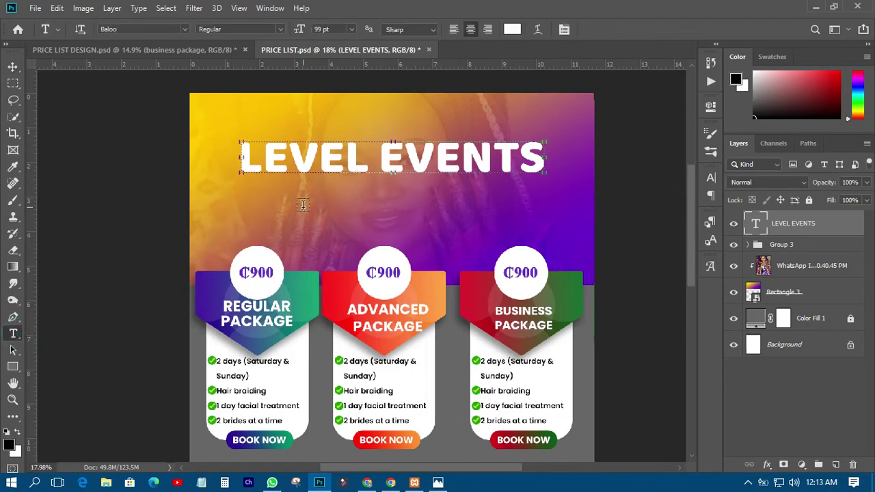
Step: Type 'MUSLIMS BRIDAL' as a new text layer below the heading
click(303, 204)
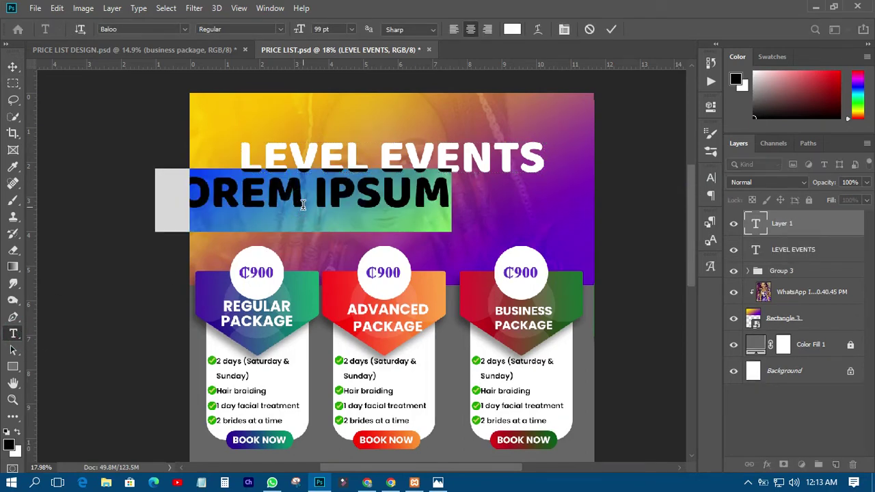
text(MUSLIMS )
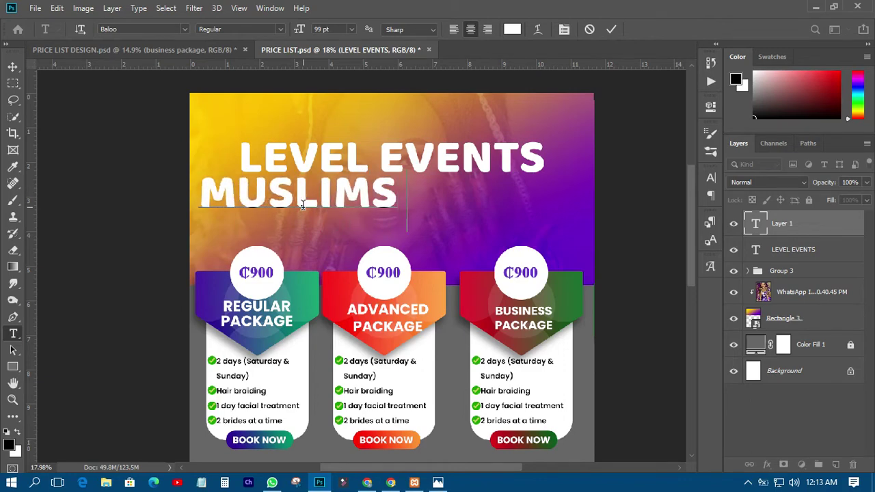
text(BRIDAL)
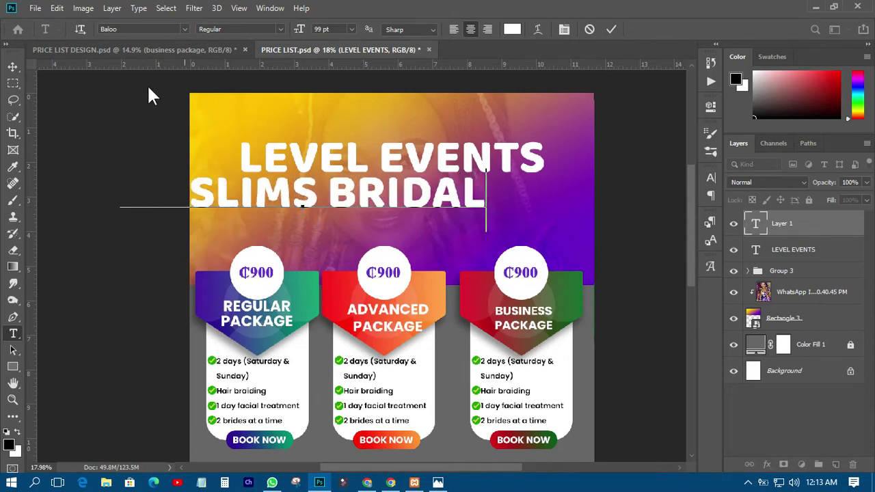
click(13, 66)
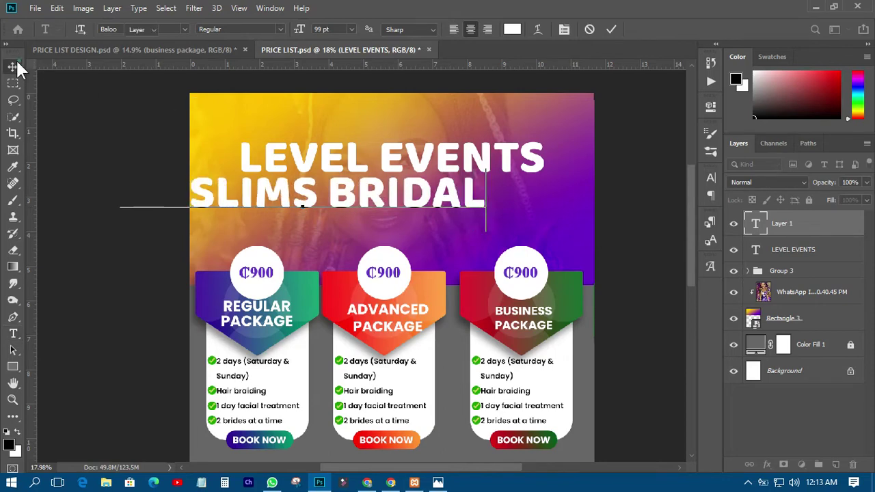
Step: Set the subtitle to Poppins 60 pt and centre it under LEVEL EVENTS
click(710, 178)
click(632, 195)
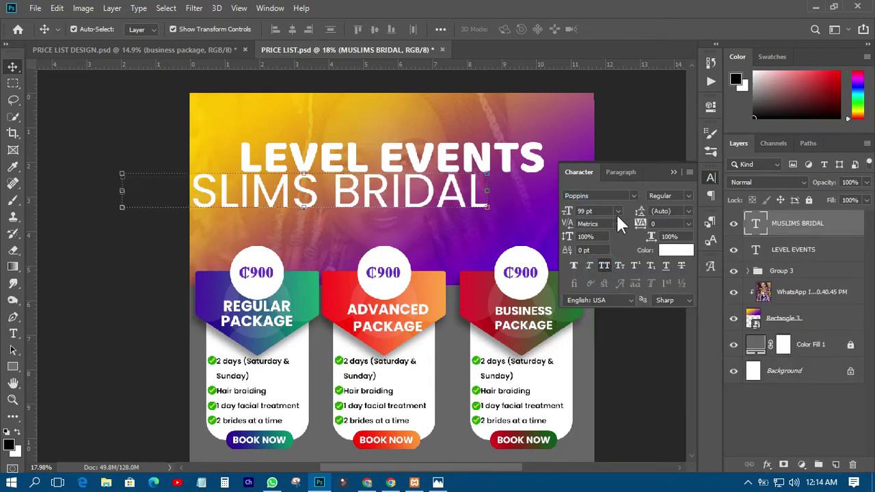
click(617, 213)
click(597, 366)
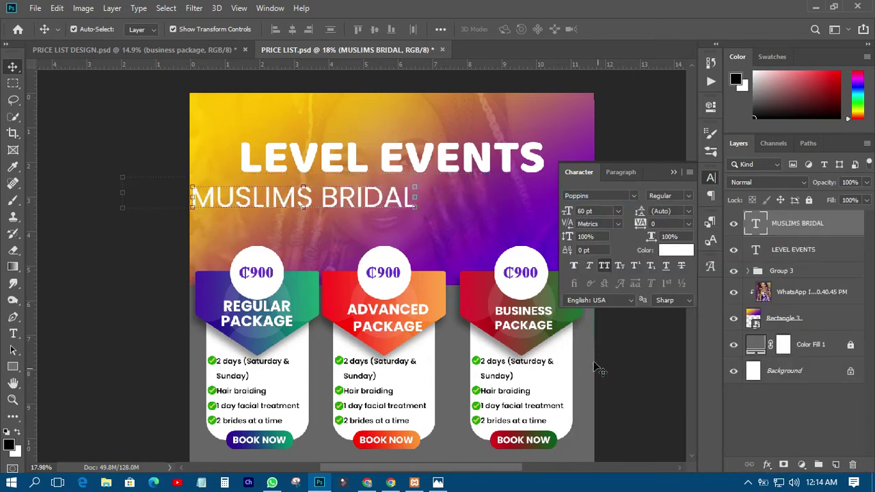
drag(373, 207, 453, 205)
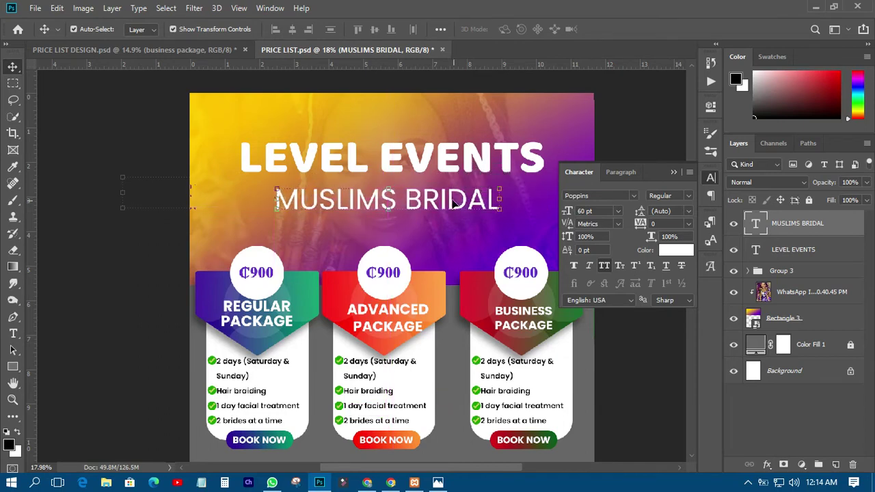
click(12, 367)
Step: Draw a bar behind MUSLIMS BRIDAL, stack the text above it, and centre it on the bar
drag(261, 182, 533, 216)
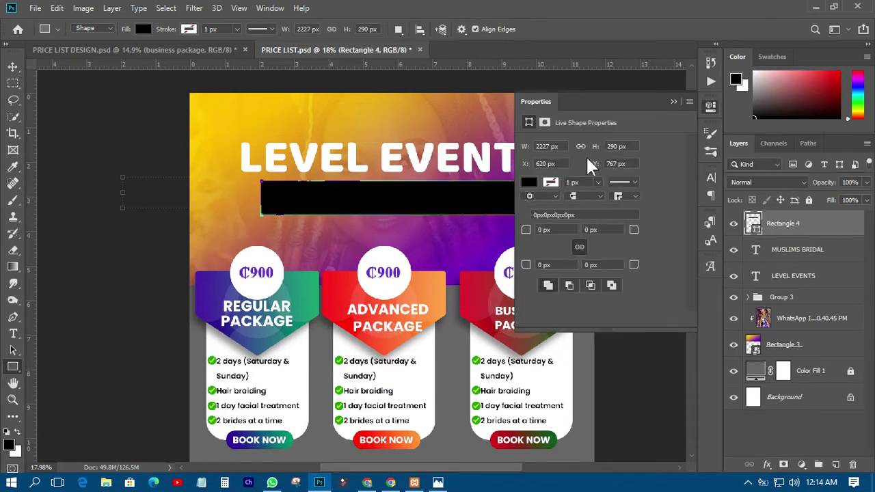
click(712, 107)
drag(780, 250, 783, 224)
click(12, 66)
click(137, 131)
drag(472, 199, 479, 200)
click(94, 140)
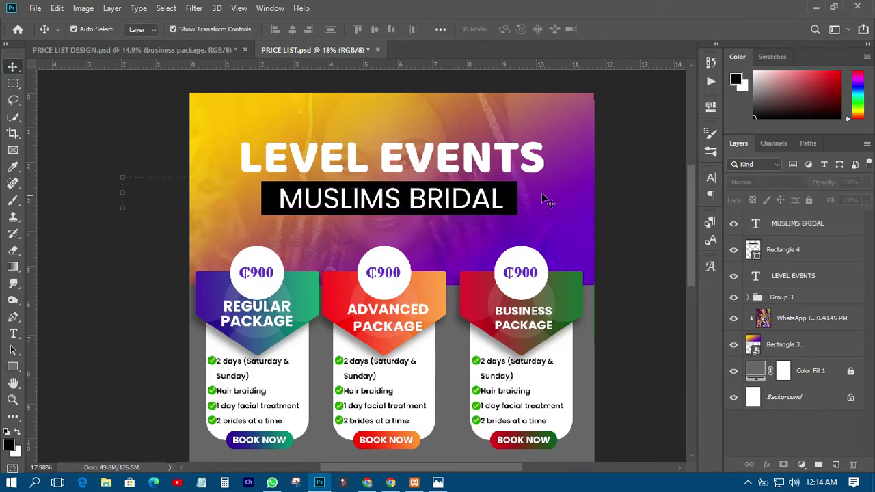
Step: Fill the Rectangle 4 bar with orange ff9900
click(775, 251)
double_click(753, 249)
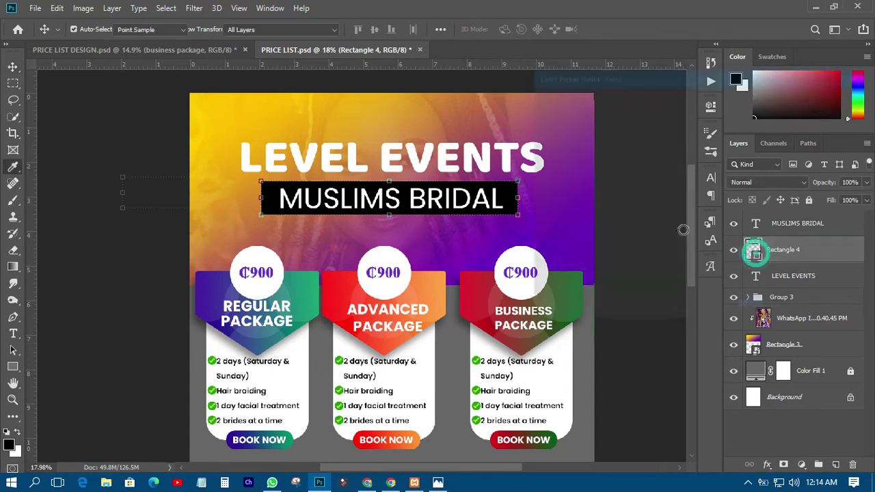
click(509, 157)
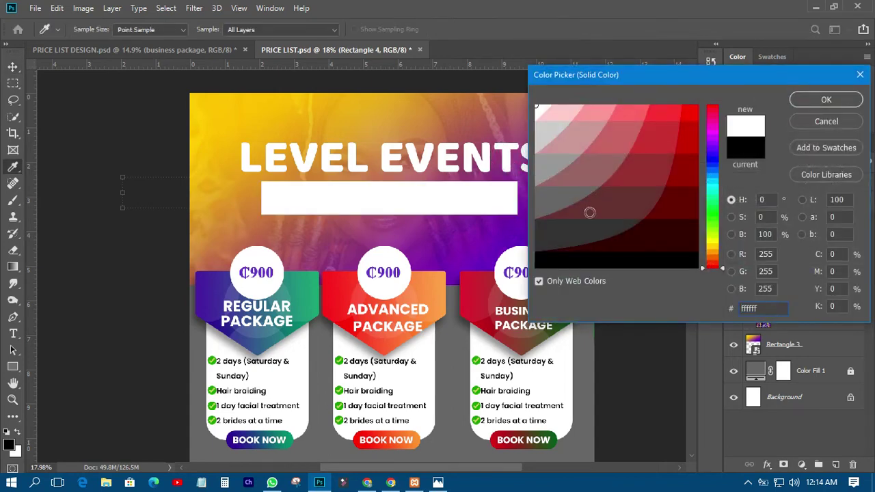
click(711, 258)
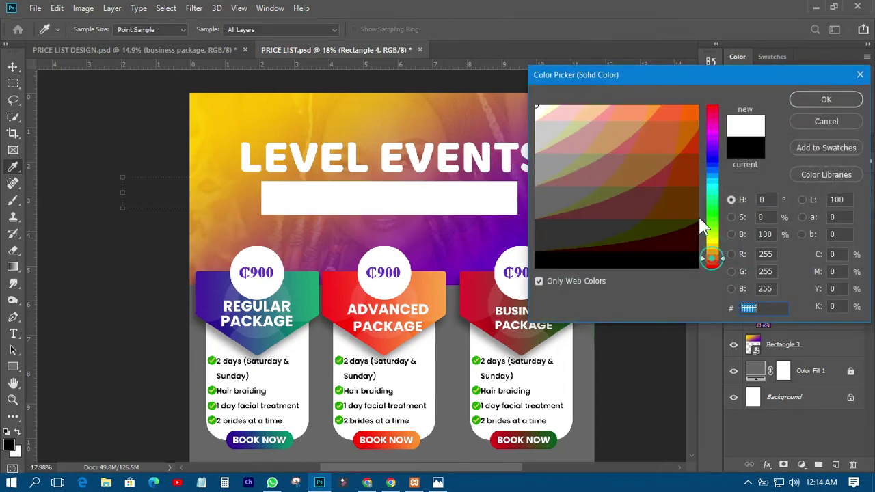
click(712, 252)
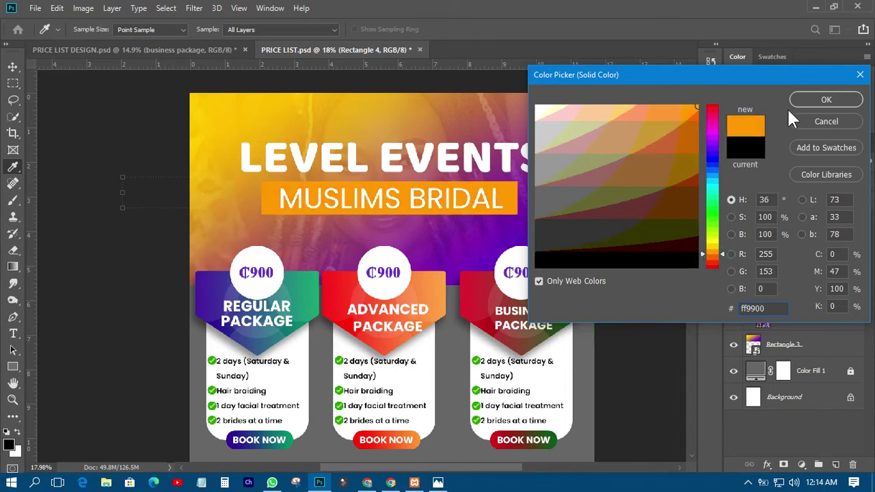
click(824, 100)
click(103, 167)
Step: Make the MUSLIMS BRIDAL text black and Bold, then collapse the Character panel
click(392, 199)
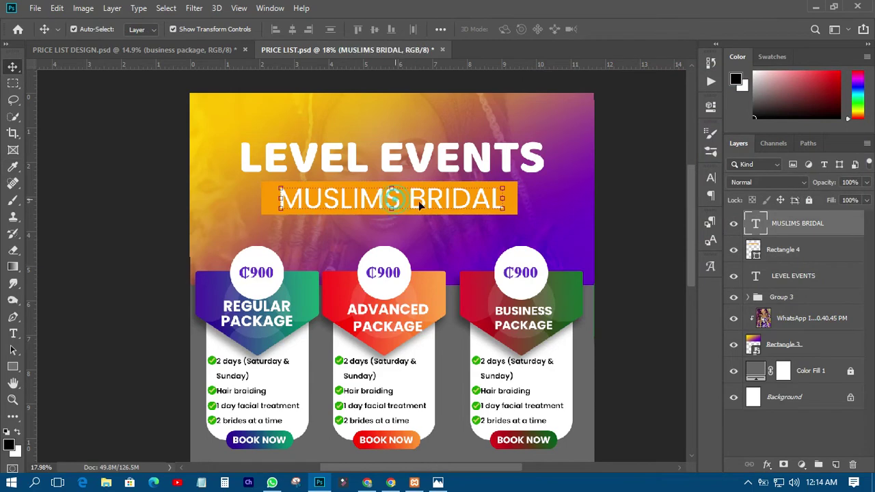
click(709, 177)
click(667, 248)
click(608, 241)
click(807, 102)
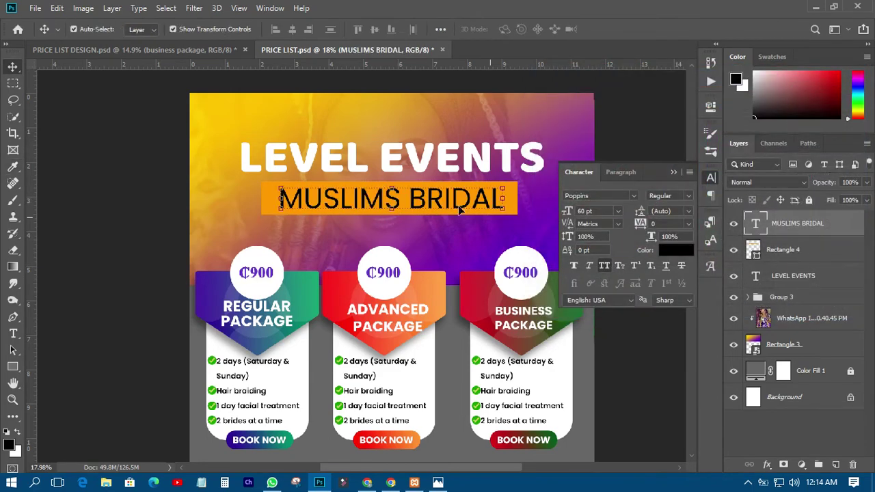
click(687, 196)
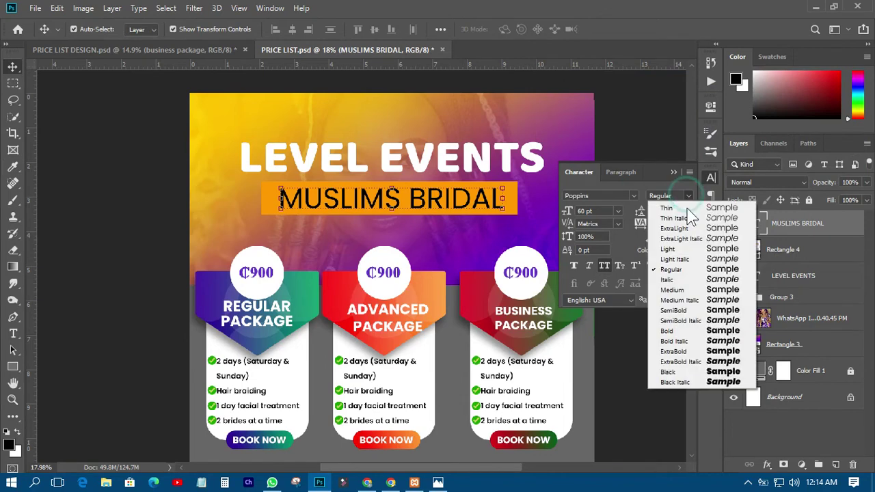
click(669, 326)
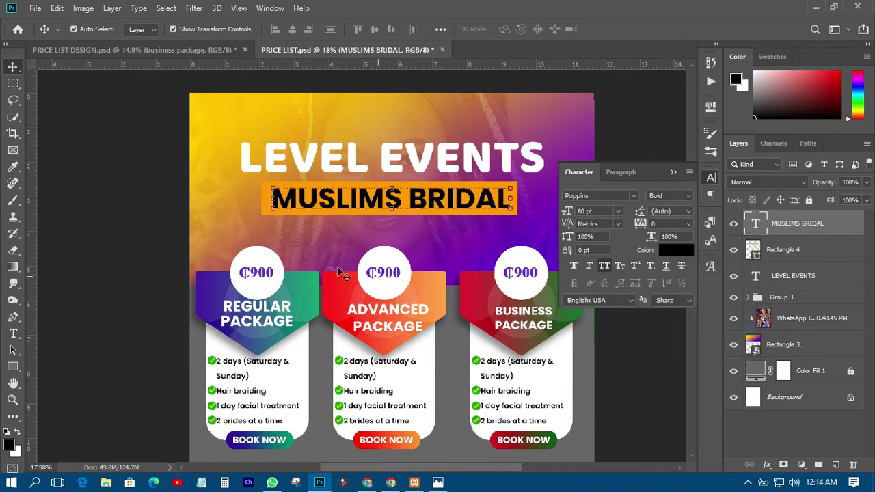
click(142, 191)
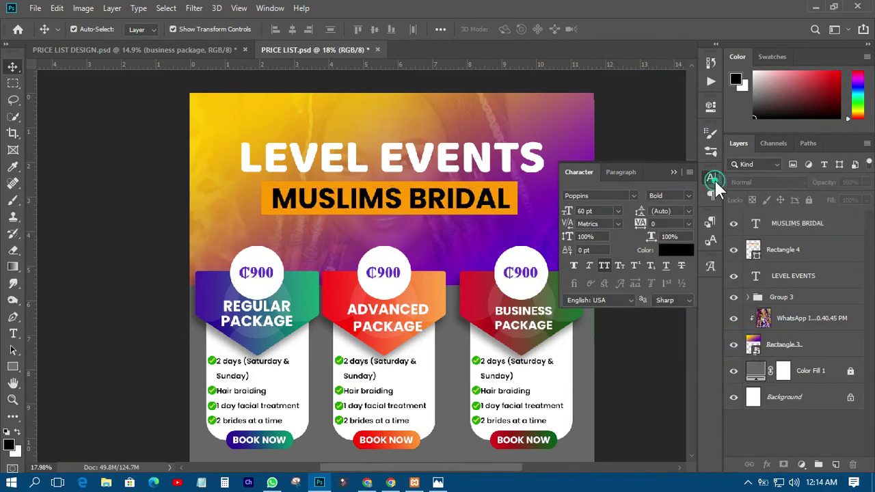
click(662, 158)
click(350, 115)
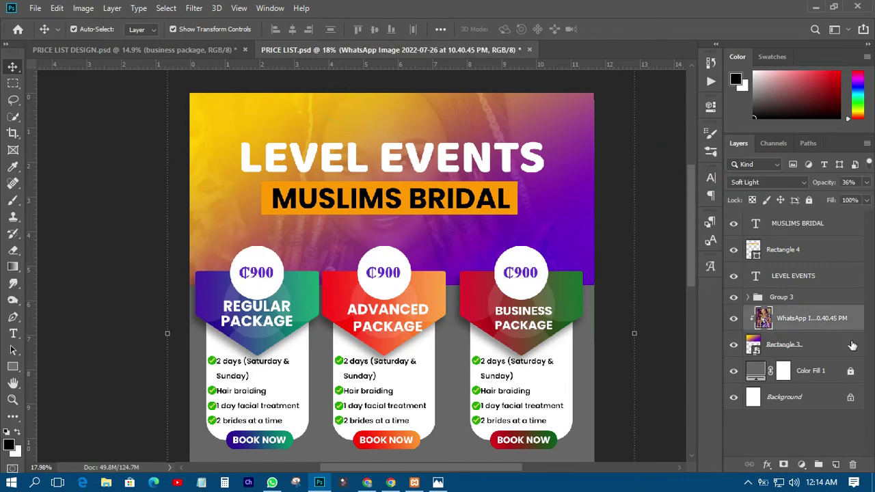
click(770, 349)
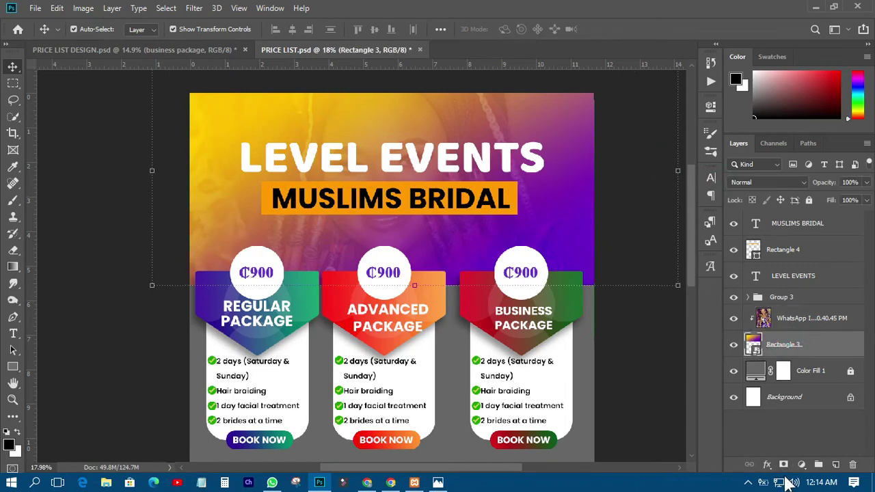
Step: Change the header gradient overlay's yellow stop to deeper orange ff6600
click(767, 465)
click(789, 421)
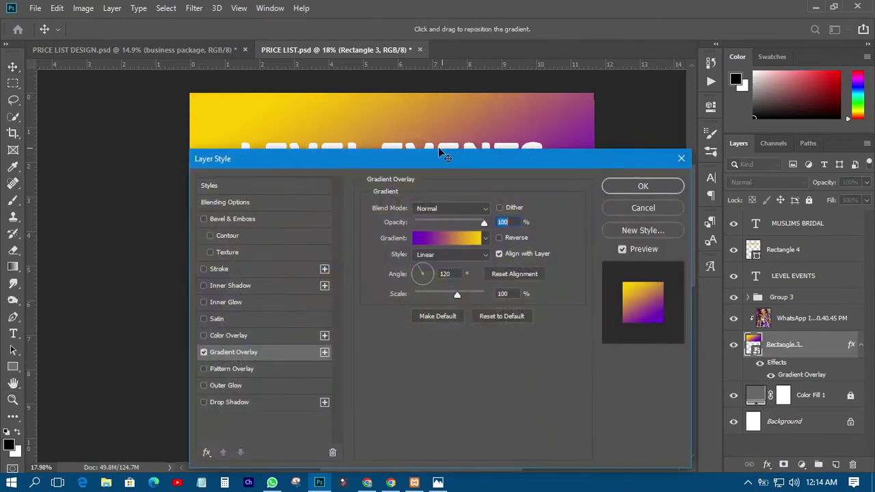
drag(441, 147, 797, 198)
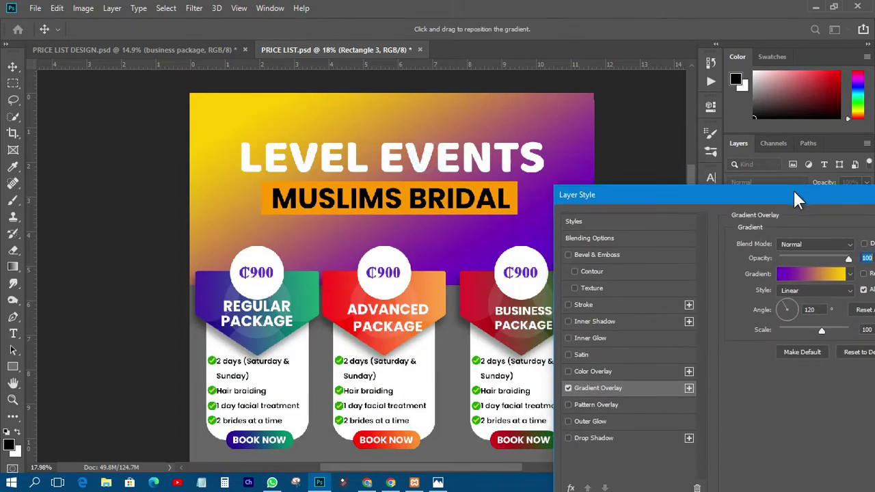
click(823, 274)
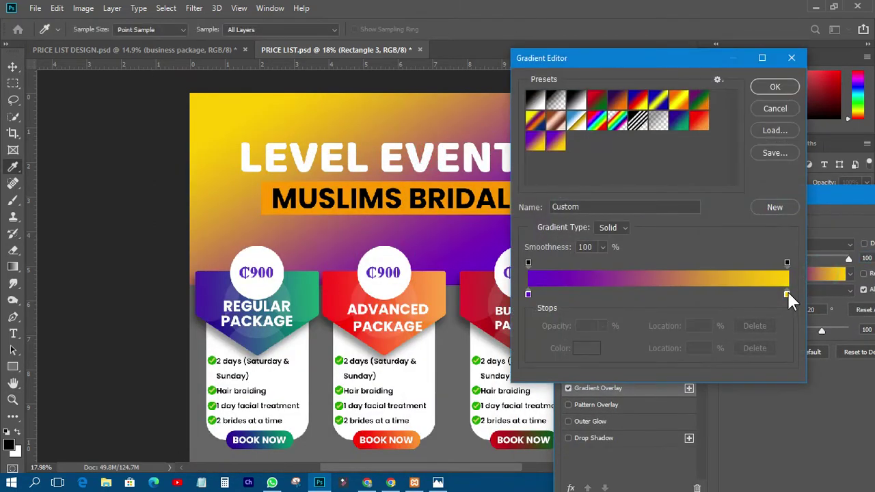
click(786, 294)
double_click(787, 293)
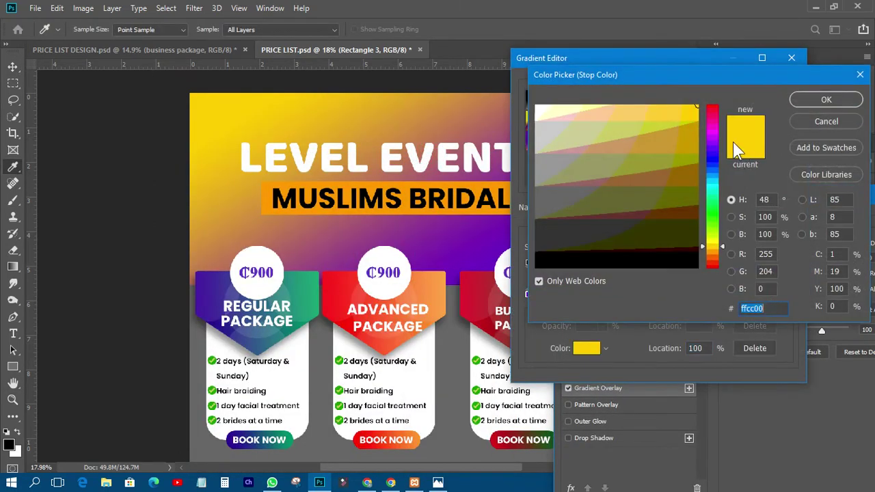
click(731, 288)
click(694, 173)
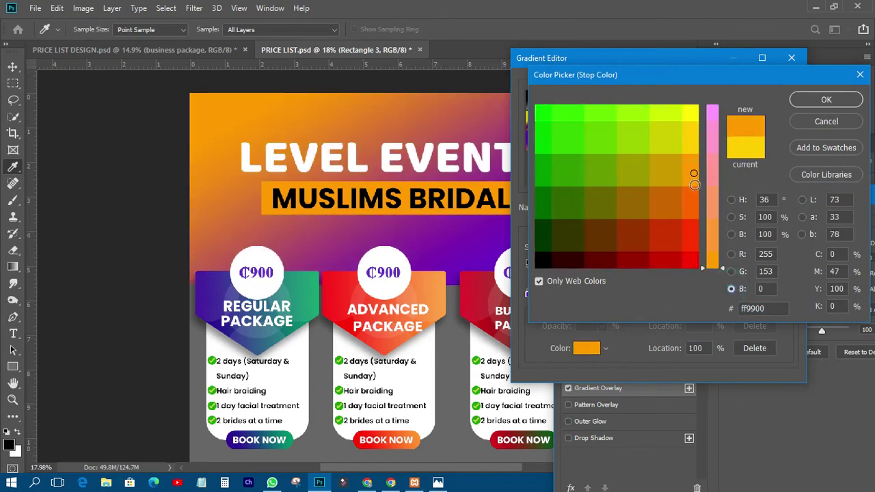
click(695, 198)
click(823, 99)
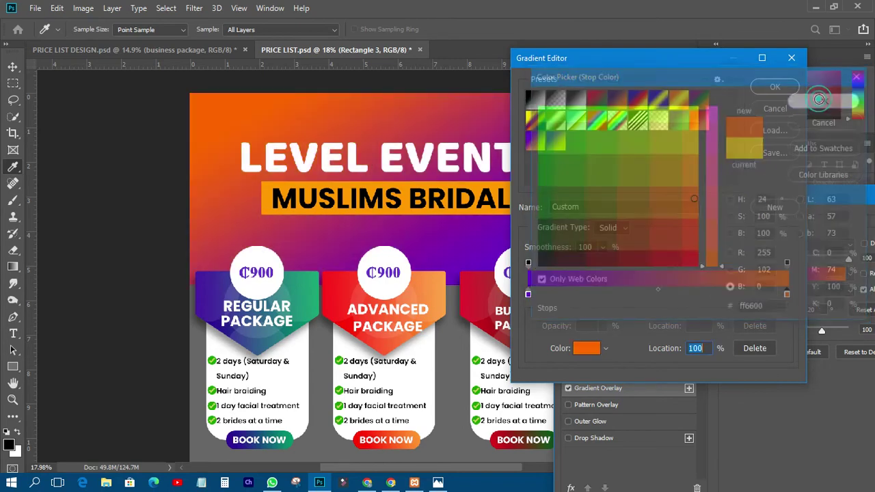
Step: Accept the edited gradient and layer style, then convert Rectangle 3 into a smart object
drag(687, 55, 663, 92)
click(750, 121)
drag(686, 194, 422, 169)
click(736, 187)
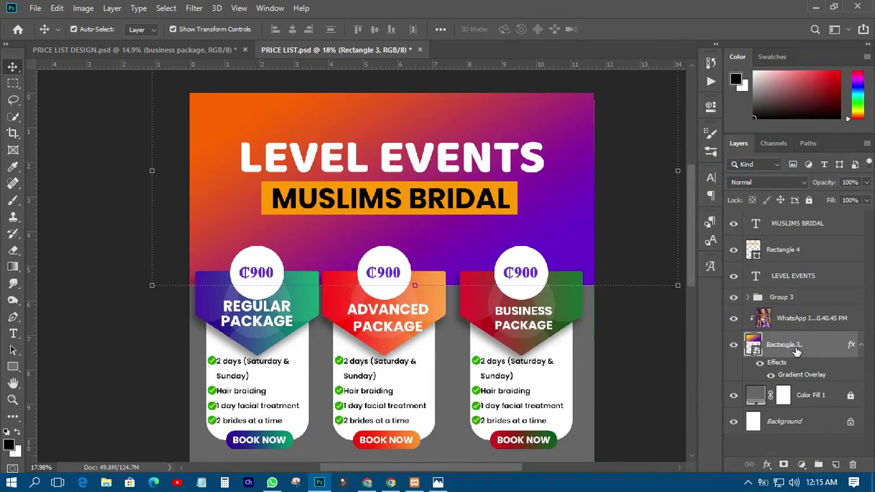
right_click(795, 350)
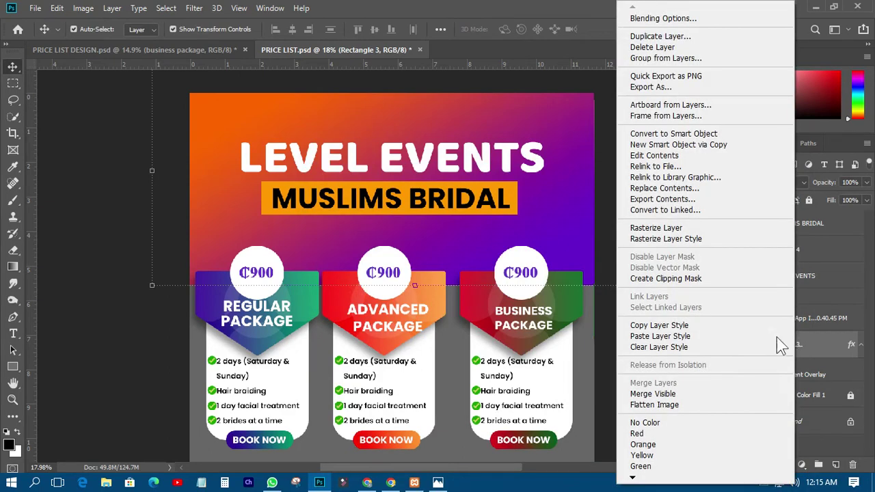
click(677, 134)
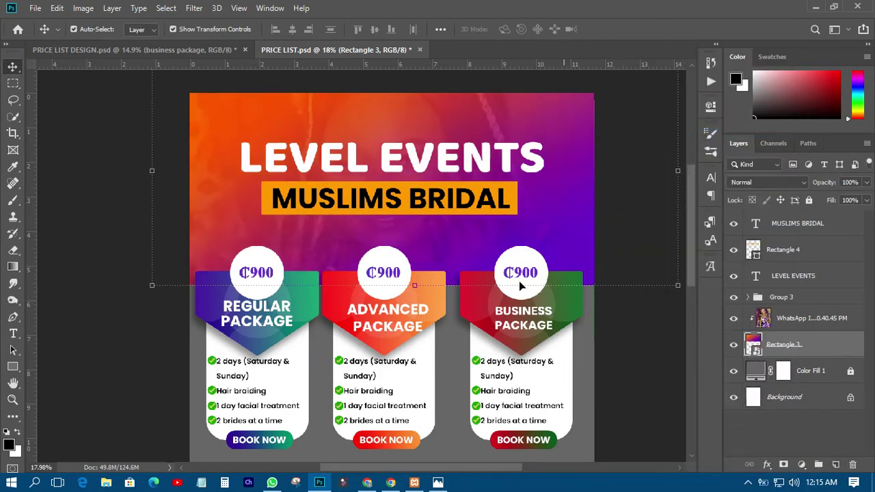
click(78, 211)
Step: Save PRICE LIST.psd with File > Save
scroll(355, 195, down, 2)
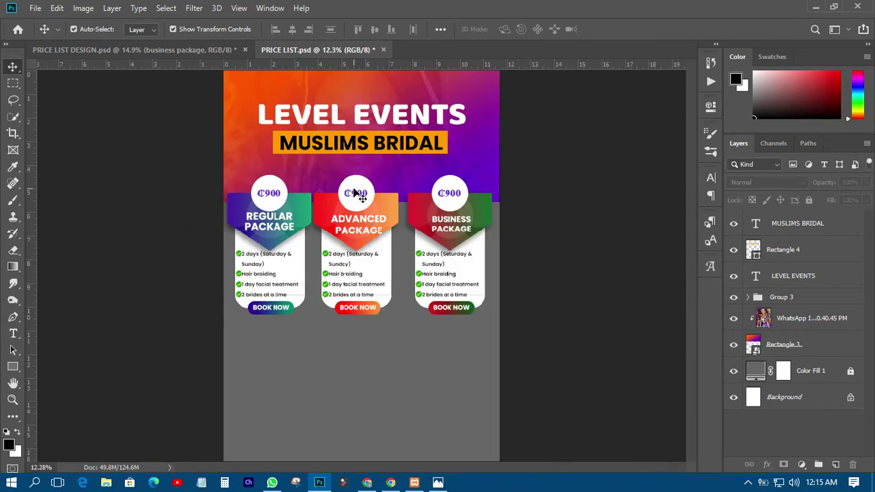
scroll(356, 194, up, 1)
scroll(355, 195, down, 1)
click(35, 8)
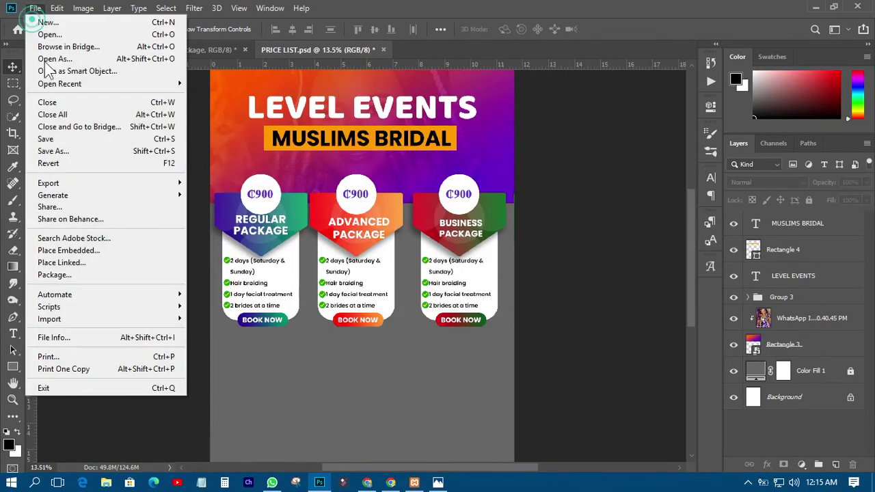
click(54, 138)
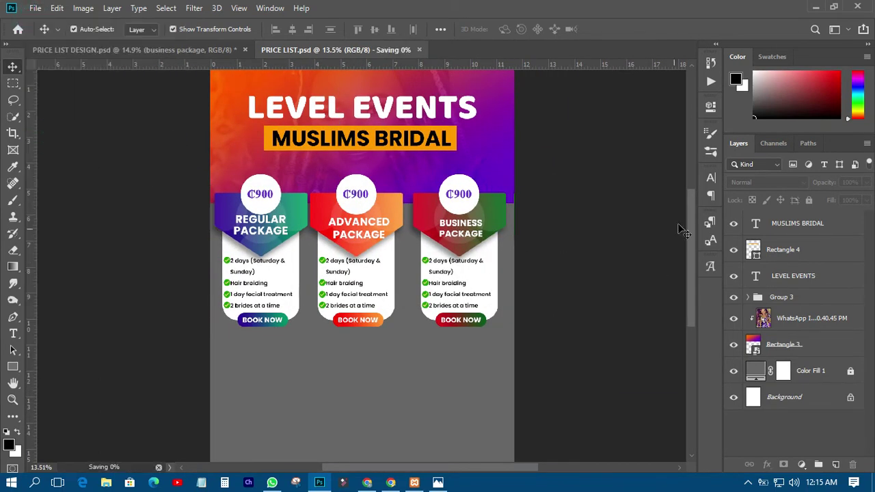
drag(689, 211, 699, 251)
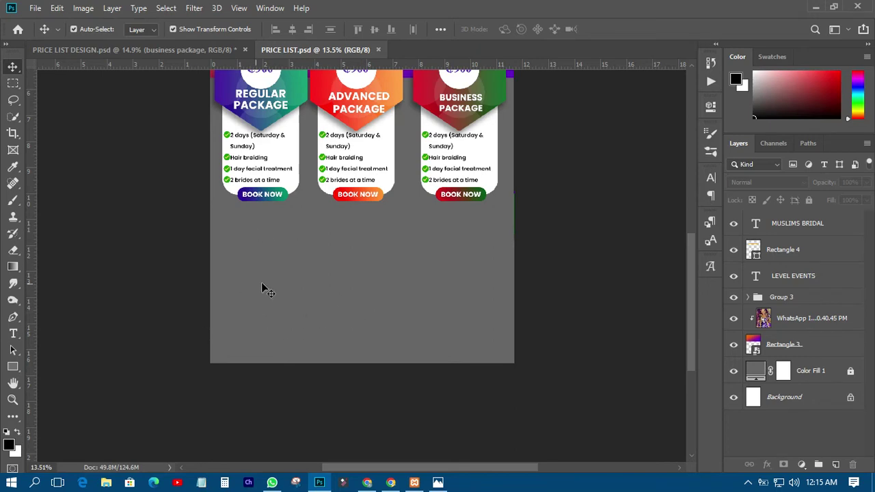
click(779, 225)
click(13, 317)
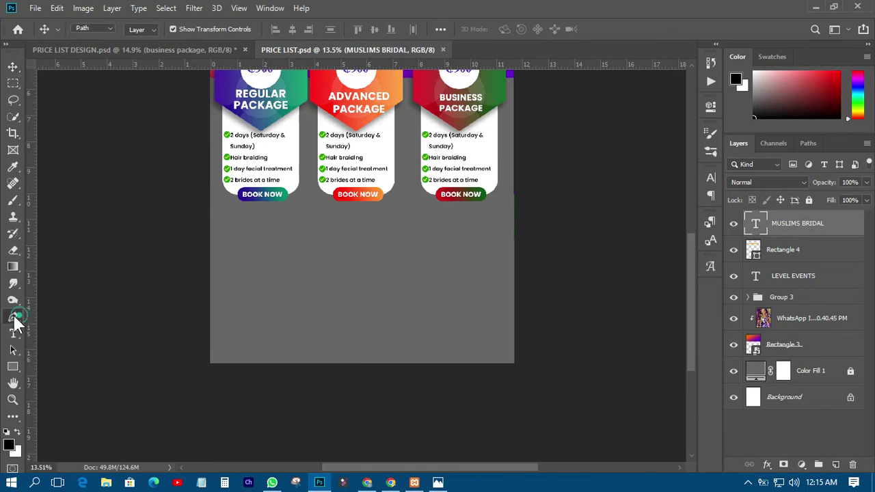
Step: On a new layer, draw a closed Pen path with a wavy top edge across the flyer bottom
right_click(14, 319)
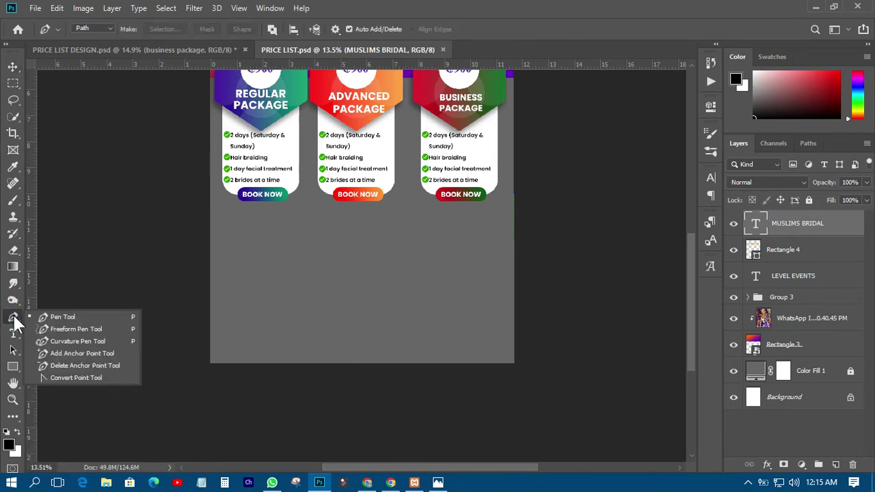
click(65, 317)
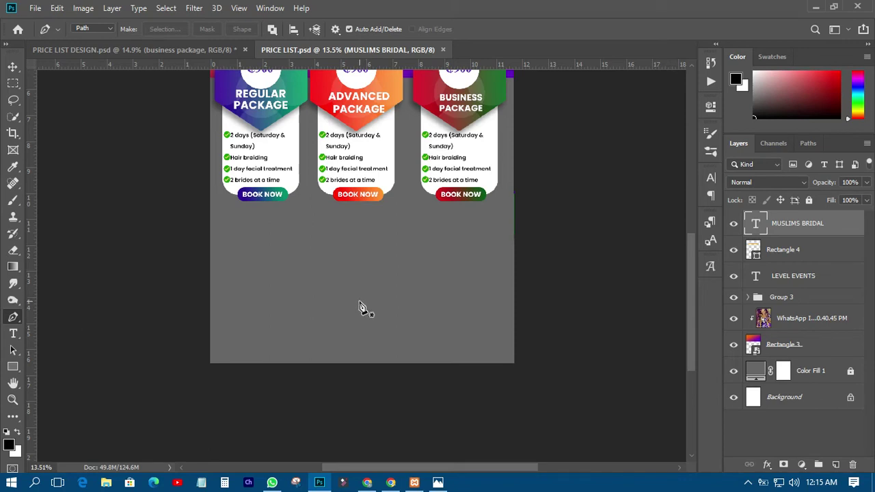
click(836, 465)
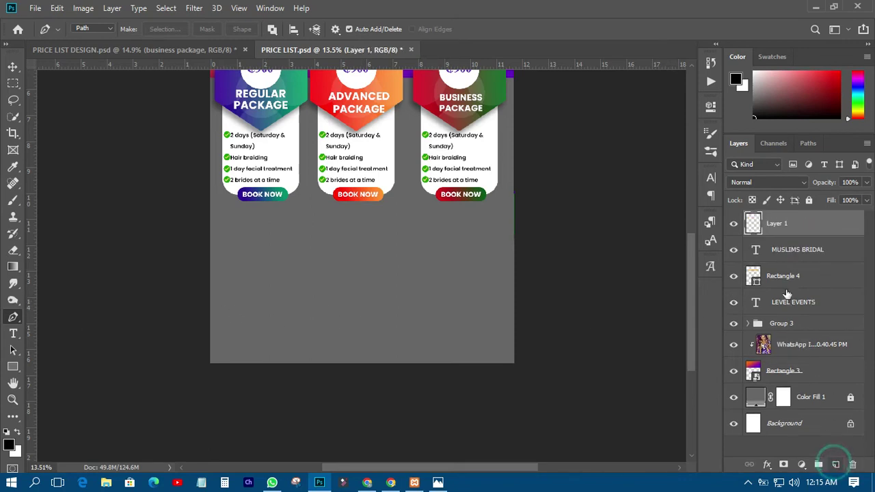
click(196, 297)
mouse_move(235, 276)
mouse_down()
mouse_move(254, 290)
mouse_move(296, 272)
mouse_move(340, 290)
mouse_move(412, 276)
mouse_move(455, 287)
mouse_move(520, 276)
mouse_up()
drag(553, 309, 555, 321)
drag(541, 395, 451, 409)
click(399, 409)
drag(219, 399, 155, 380)
drag(154, 362, 168, 337)
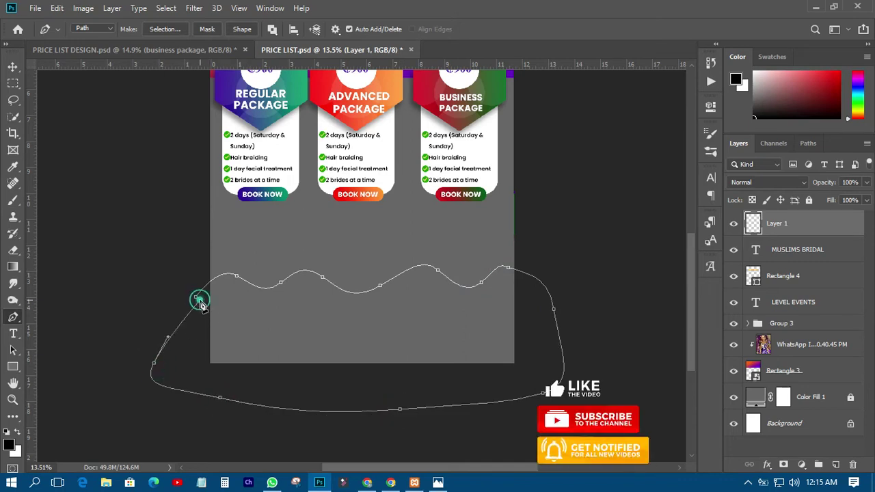
click(197, 299)
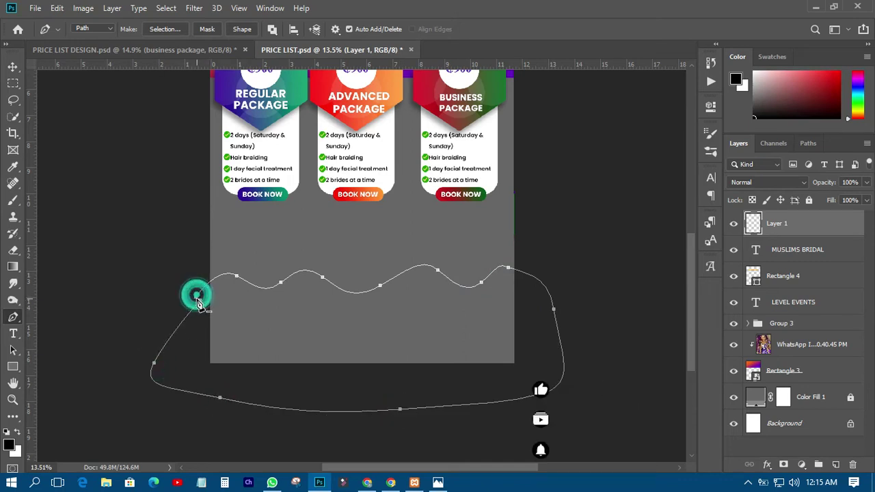
Step: Fill the wave path with purple, then delete the path outline
right_click(413, 339)
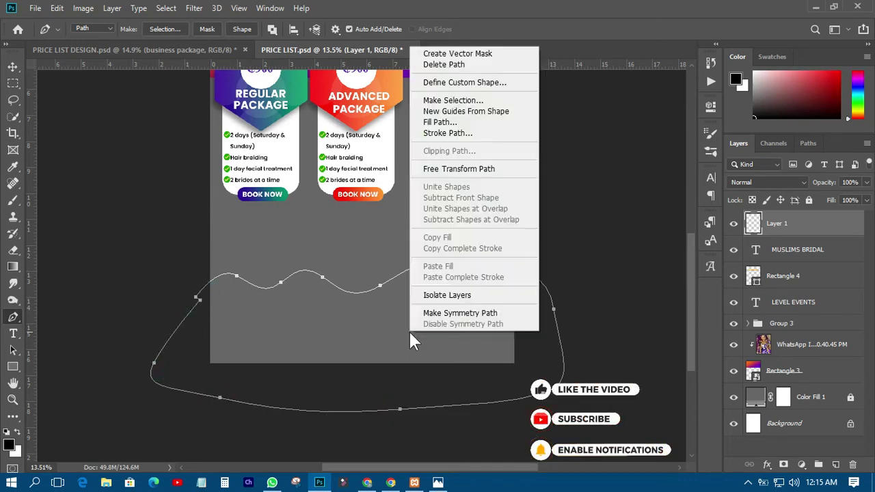
click(451, 123)
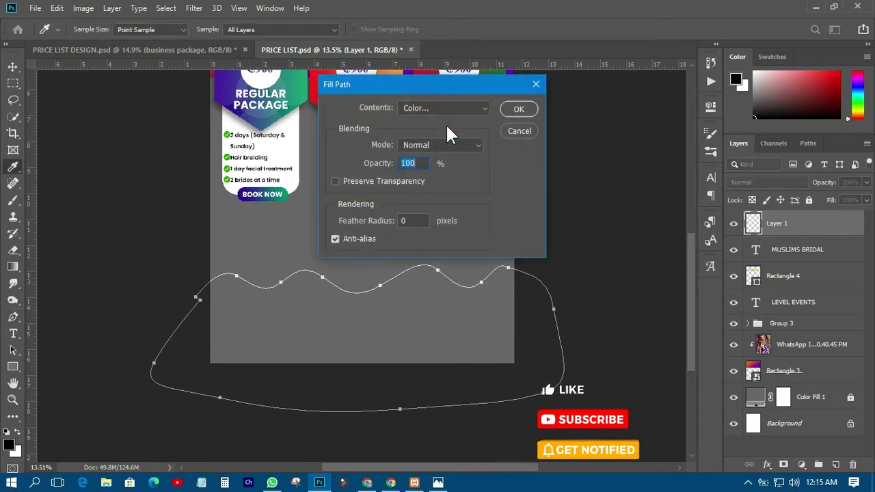
click(518, 110)
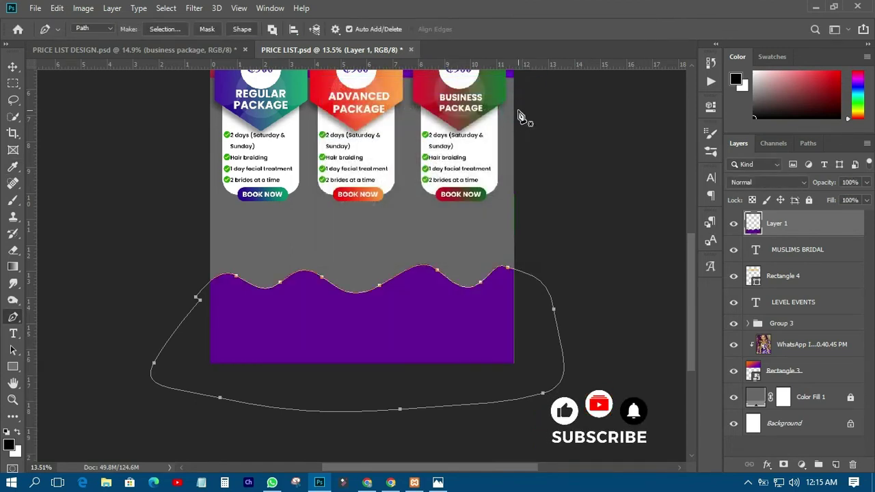
right_click(398, 316)
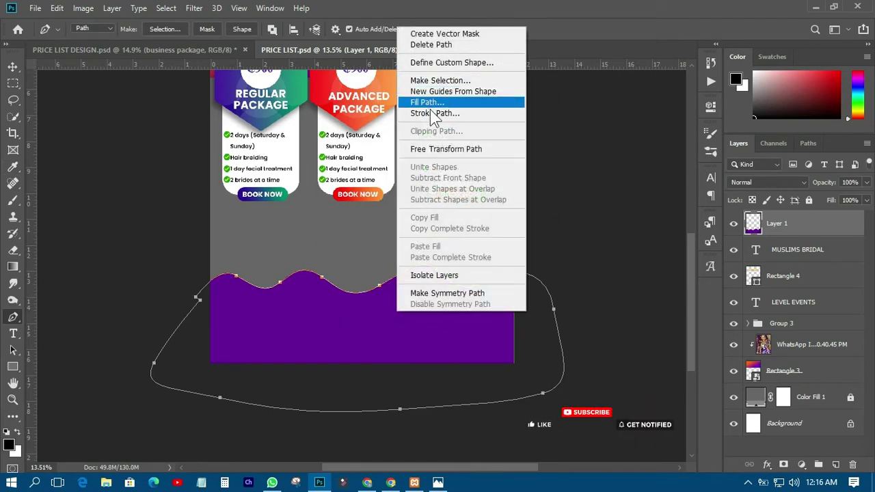
click(369, 312)
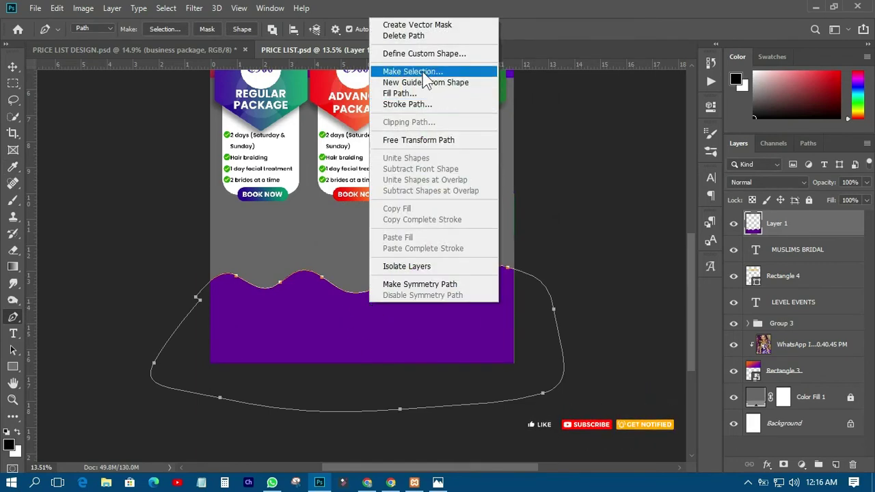
click(422, 37)
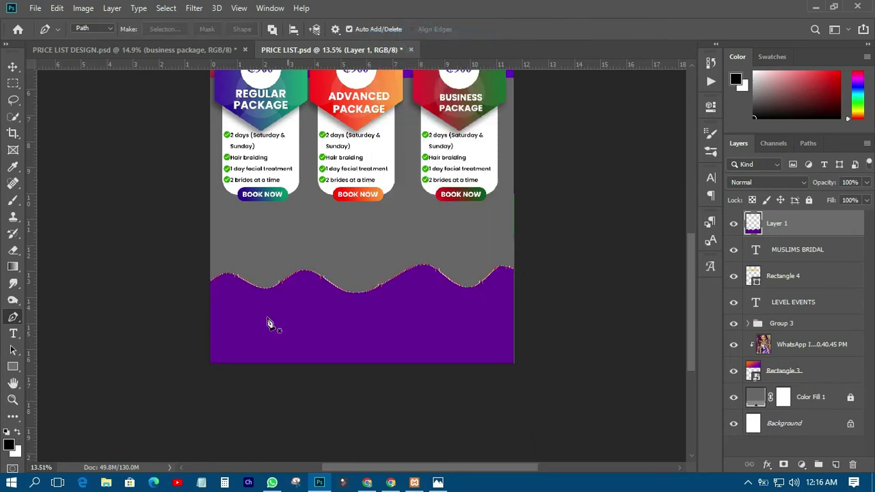
click(13, 67)
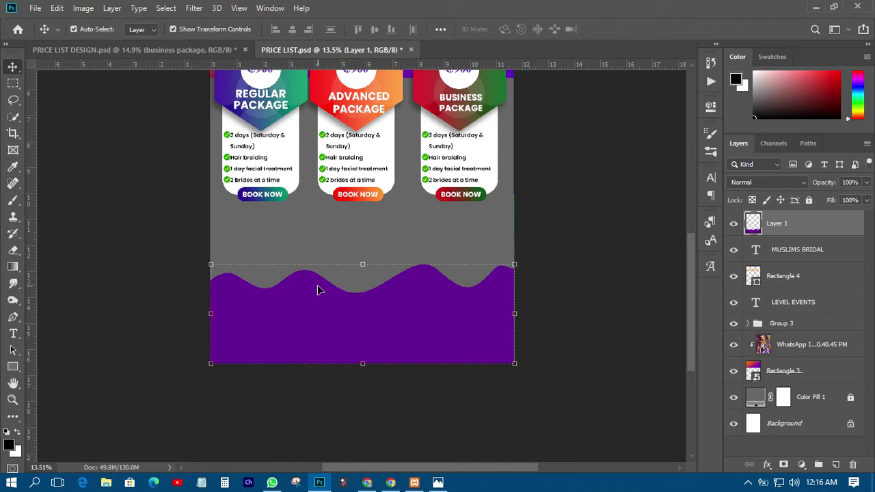
Step: Move the purple wave higher up the page
click(378, 332)
drag(381, 332, 379, 283)
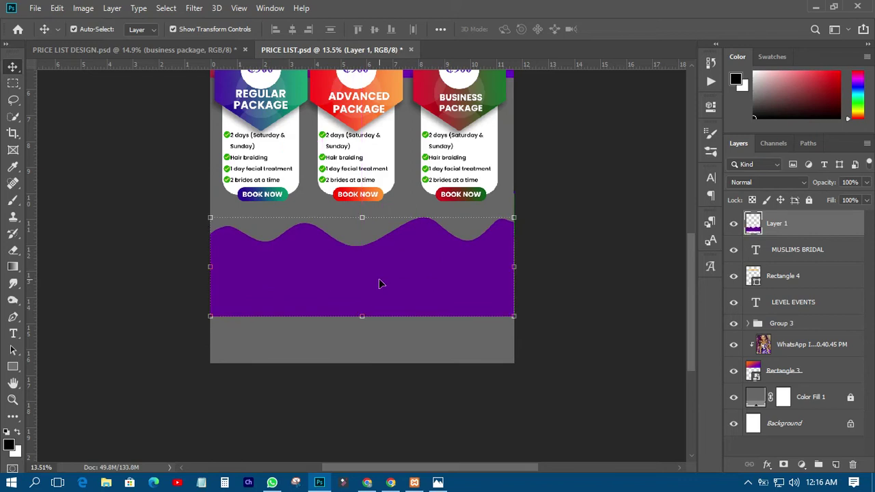
click(379, 283)
Step: Draw a rectangle across the lower page filled with the wave's sampled purple
click(12, 366)
drag(193, 294, 539, 408)
double_click(756, 229)
click(429, 256)
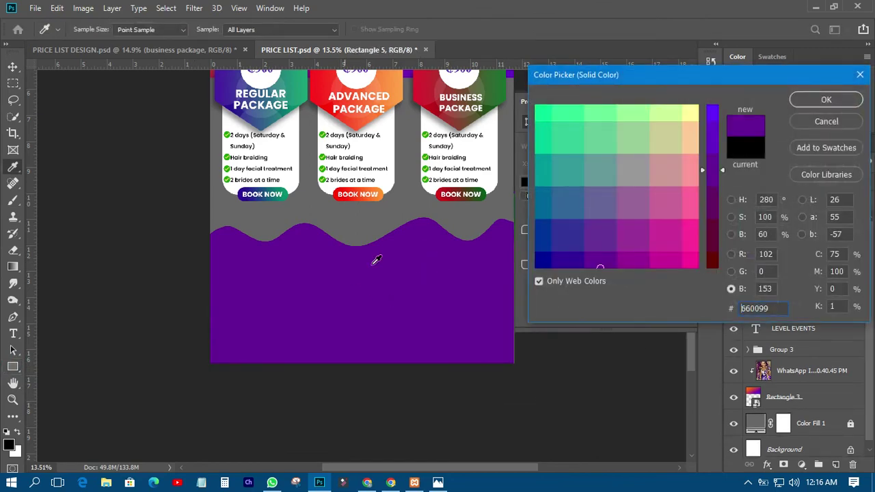
click(824, 100)
Step: Merge Layer 1 and the rectangle into the Rectangle 5 smart object and shift it lower
click(12, 66)
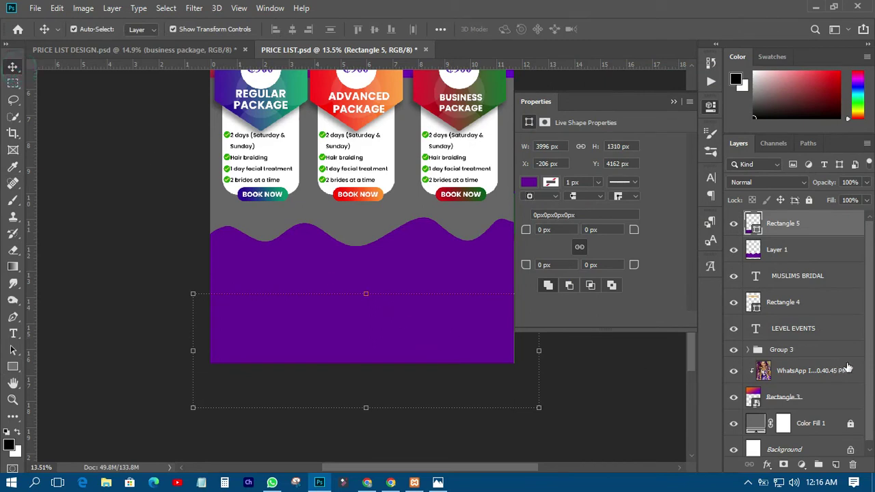
ctrl+click(786, 253)
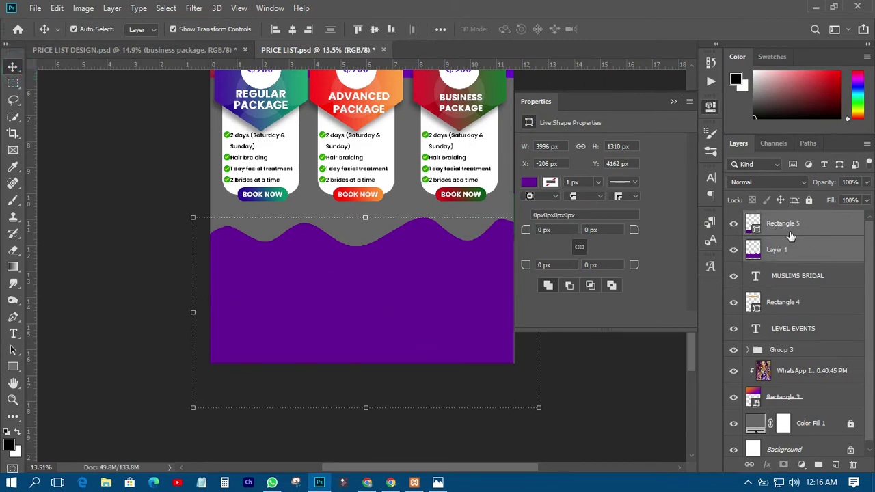
right_click(810, 224)
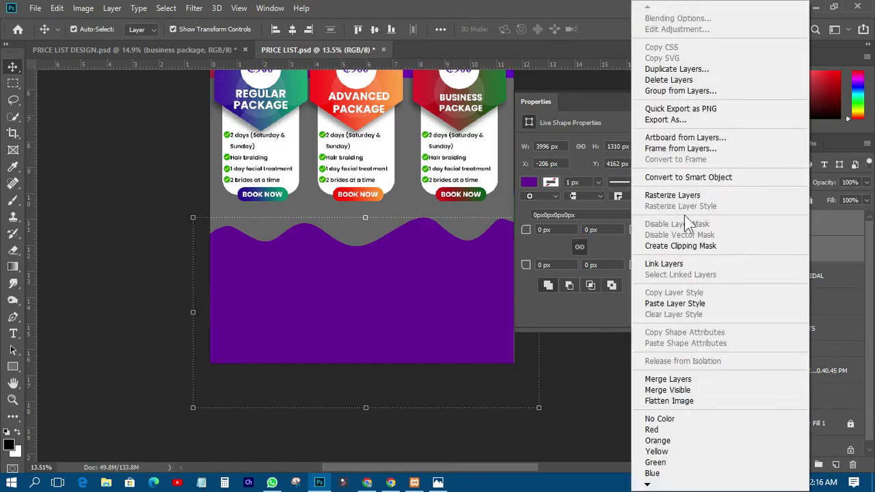
click(692, 177)
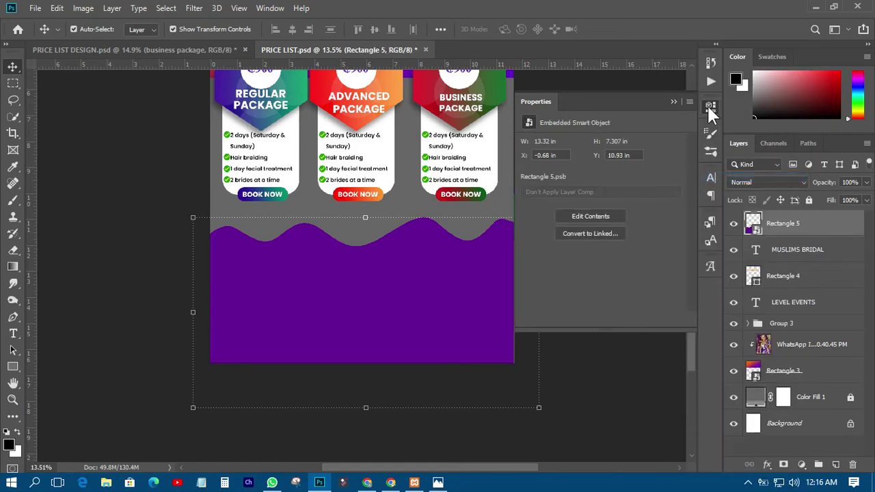
click(709, 106)
drag(399, 267, 404, 297)
click(550, 222)
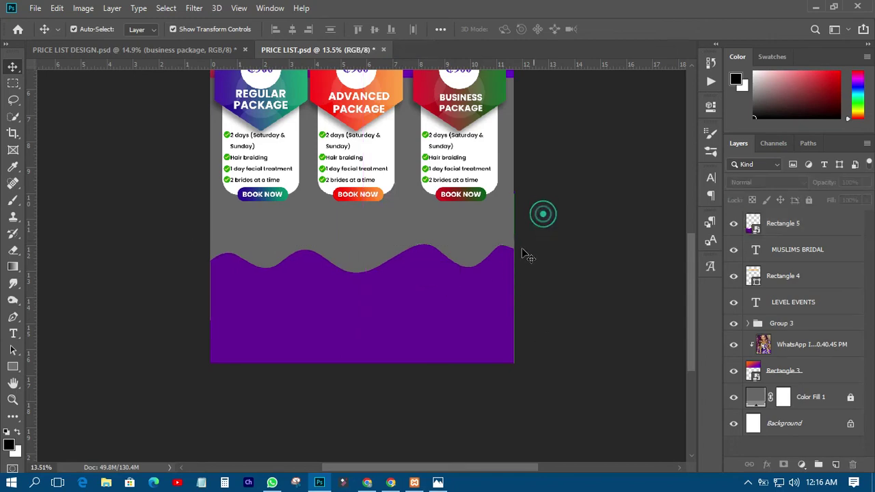
Step: Place the orange-headwrap bride photo linked, scaled to 38.53% at the lower left
click(34, 8)
click(74, 265)
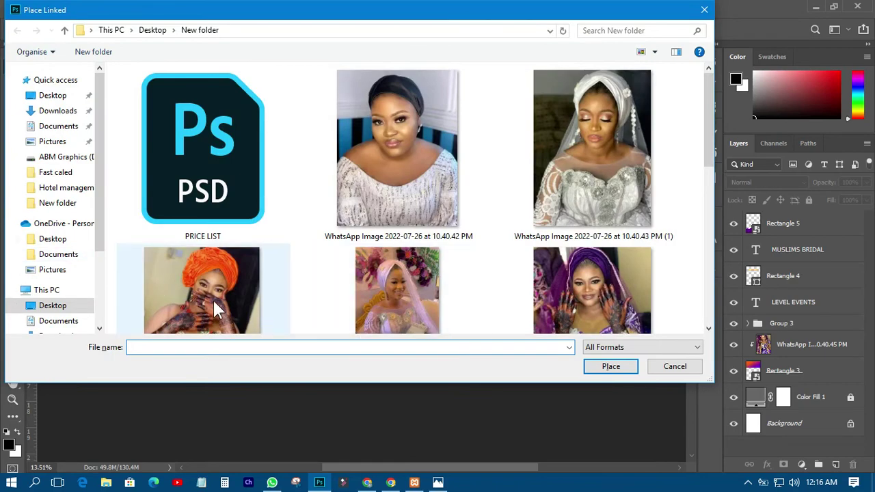
double_click(217, 291)
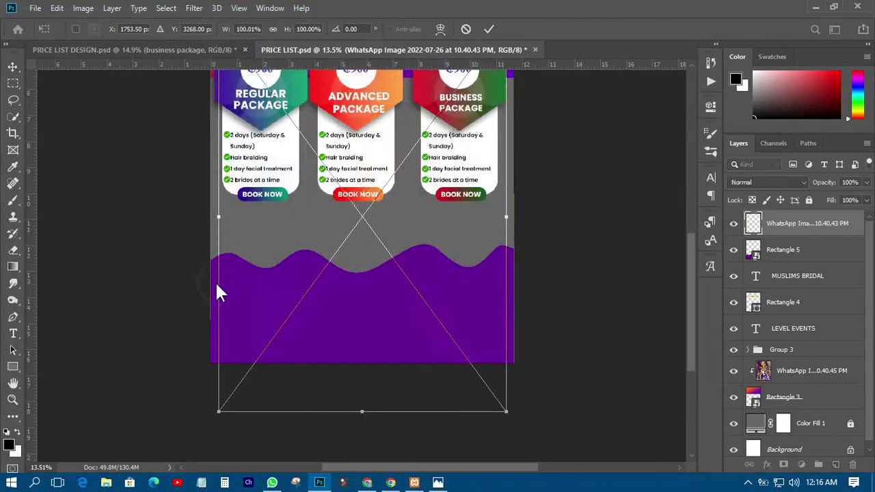
drag(350, 245, 314, 275)
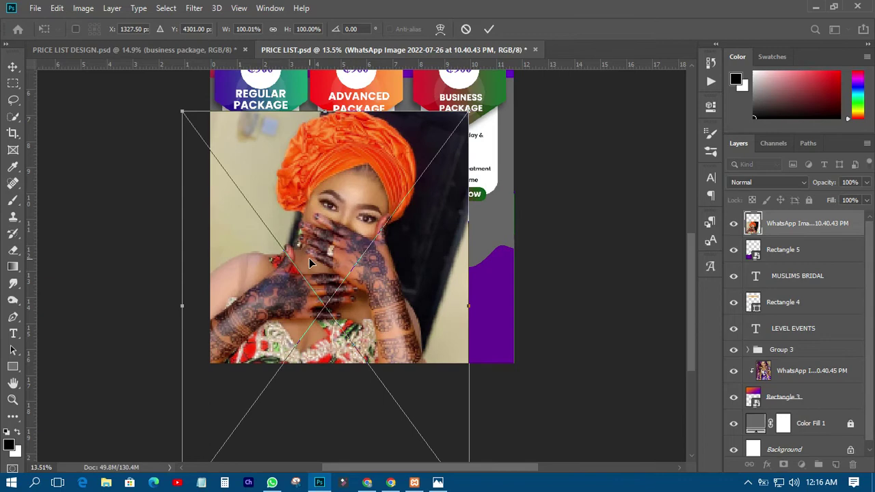
drag(468, 114, 380, 231)
drag(329, 281, 265, 294)
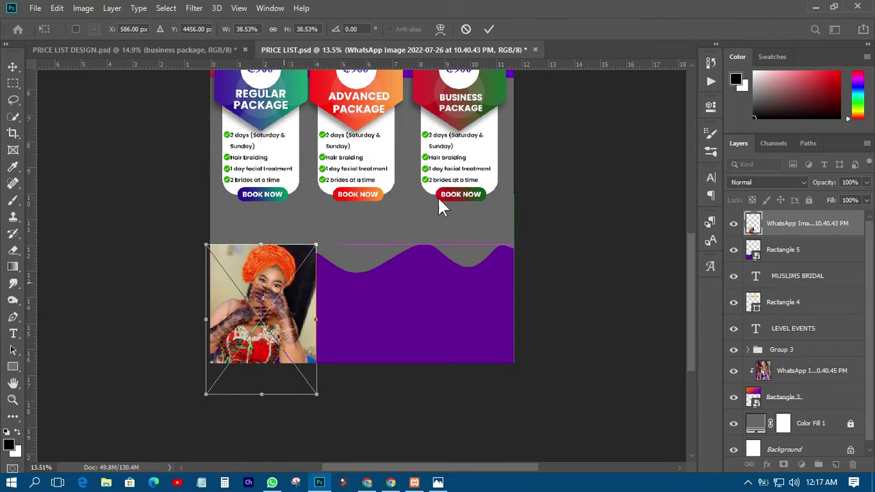
click(488, 30)
Step: Clip the bride photo into the wave shape and nudge it into position
right_click(790, 229)
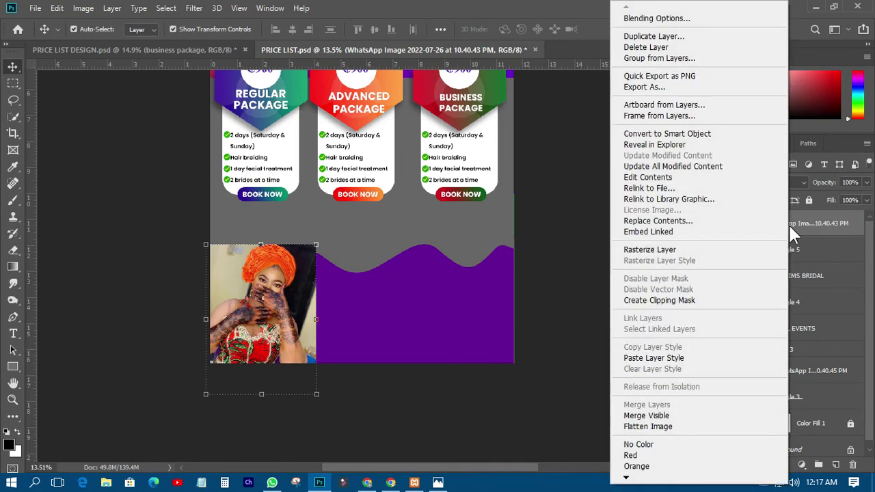
click(641, 300)
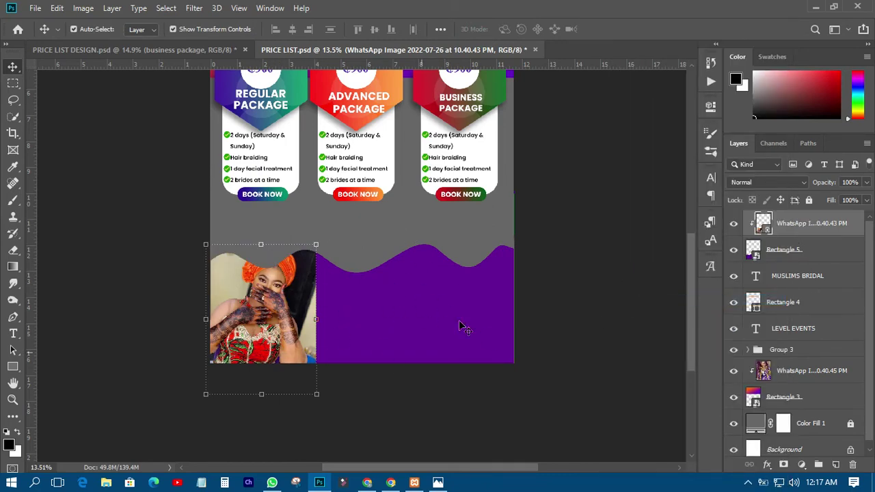
drag(286, 302, 284, 308)
key(shift+Up)
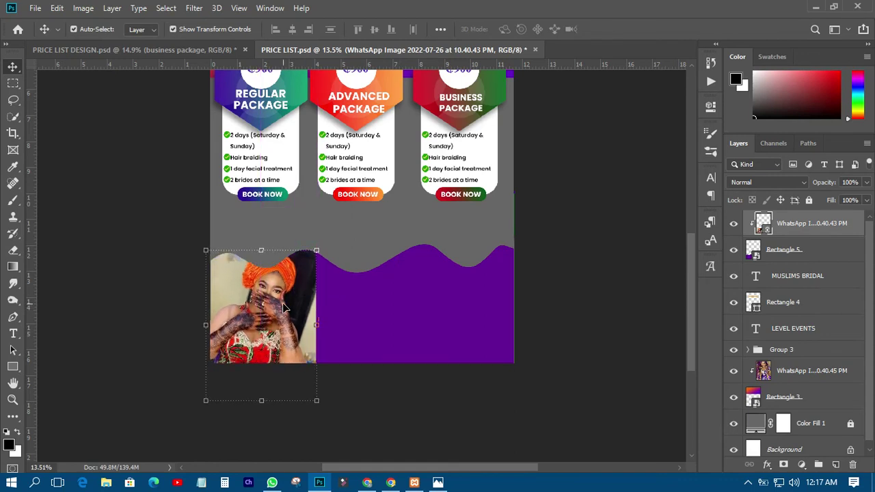
click(34, 9)
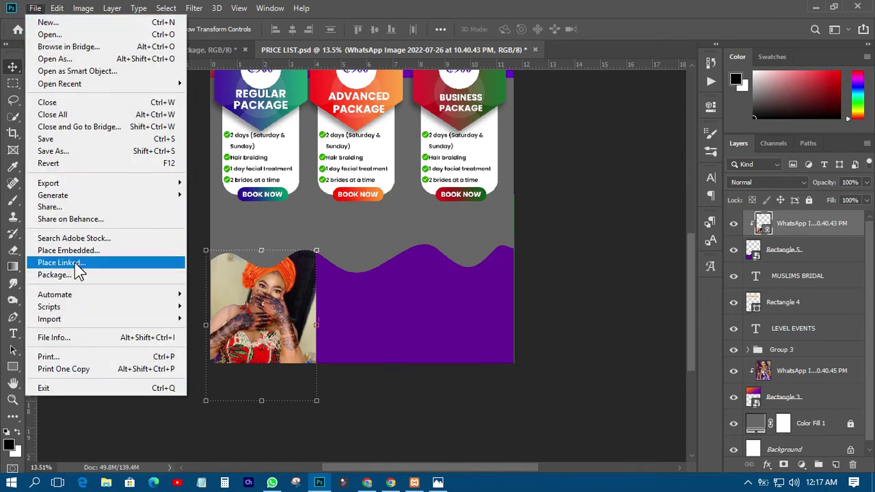
Step: Place the purple-outfit bride photo linked, scaled to 37.57% in the middle of the strip
click(74, 261)
double_click(593, 295)
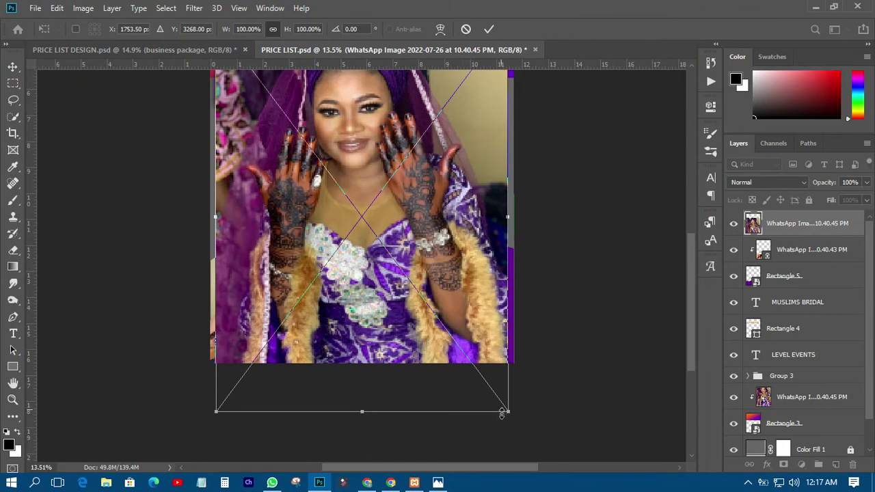
drag(512, 414, 418, 306)
drag(395, 242, 401, 343)
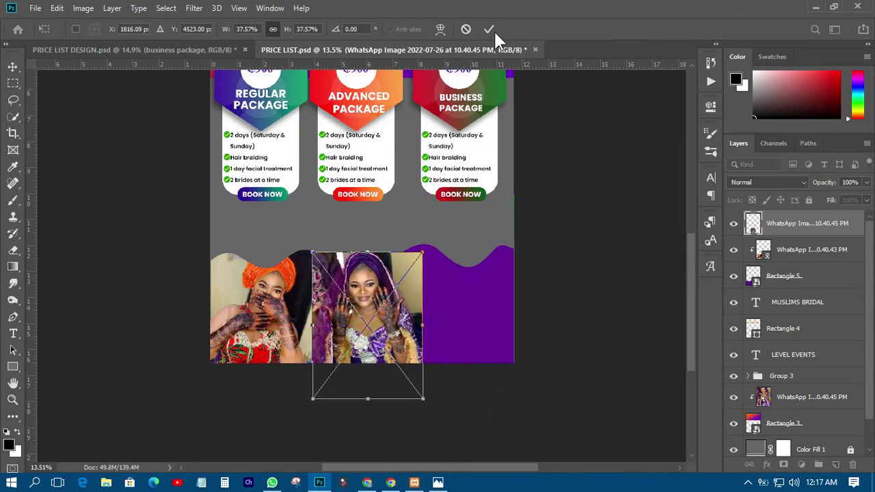
click(488, 29)
Step: Clip the purple-outfit photo into the wave and slide it against the first photo
right_click(780, 229)
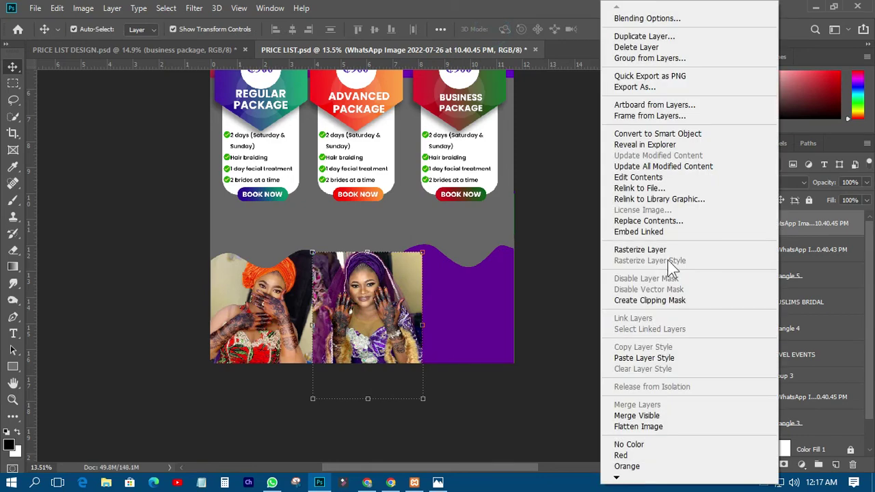
click(650, 300)
mouse_move(384, 301)
mouse_down()
mouse_move(397, 302)
mouse_move(374, 307)
mouse_up()
Step: Place the pink-fan bride photo linked, scaled to 35% in the bottom-right slot
click(35, 7)
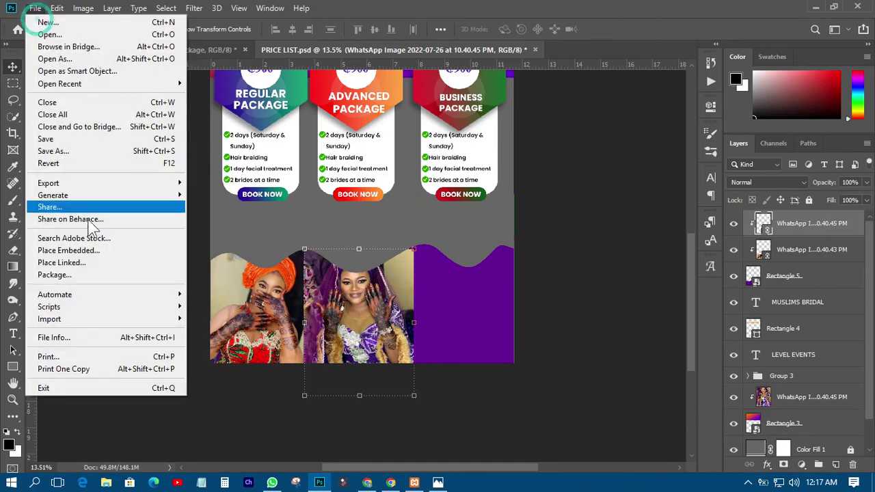
click(89, 262)
drag(709, 123, 708, 268)
double_click(606, 186)
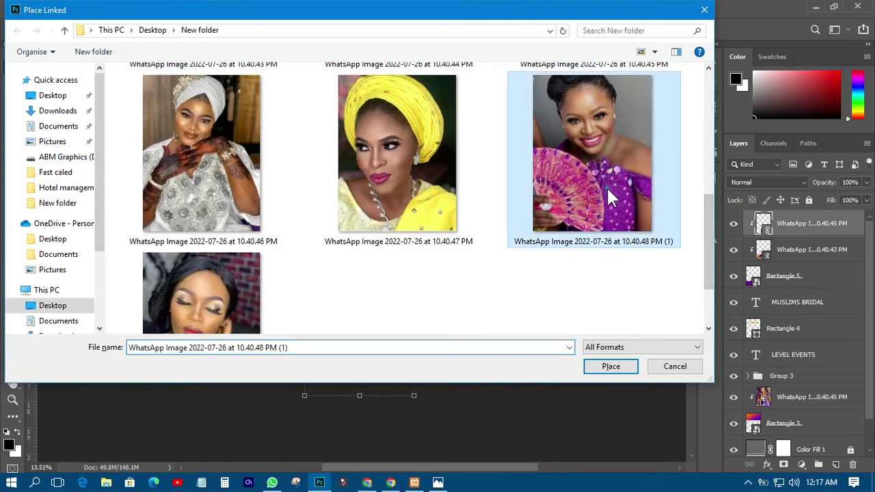
drag(432, 259, 456, 301)
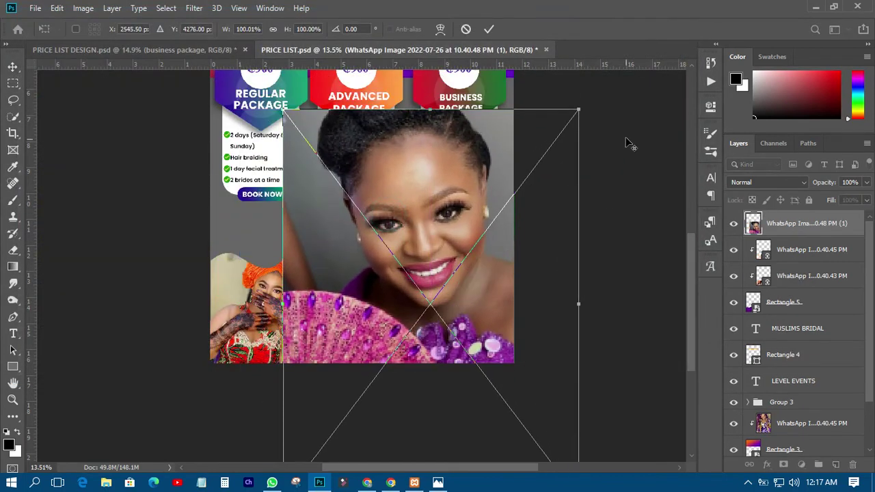
drag(580, 109, 487, 236)
drag(429, 287, 465, 294)
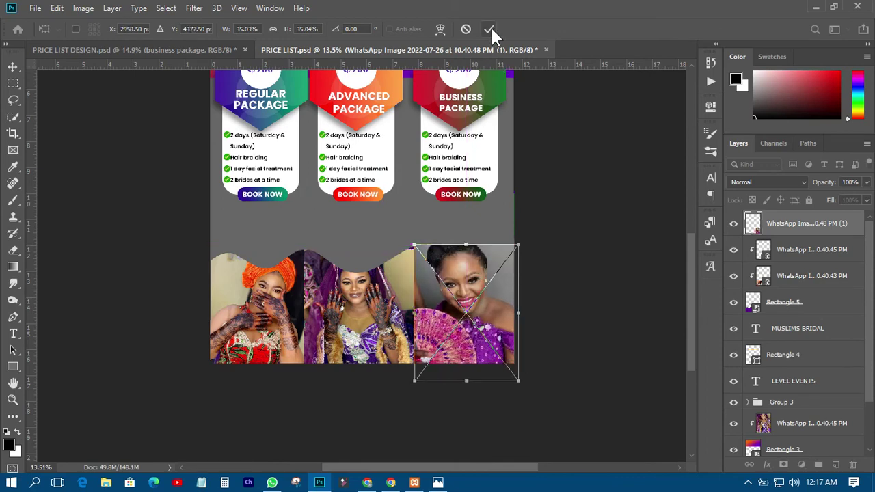
click(488, 29)
Step: Clip the fan photo into the wave, enlarge it to 38.6% and lower it slightly
right_click(796, 223)
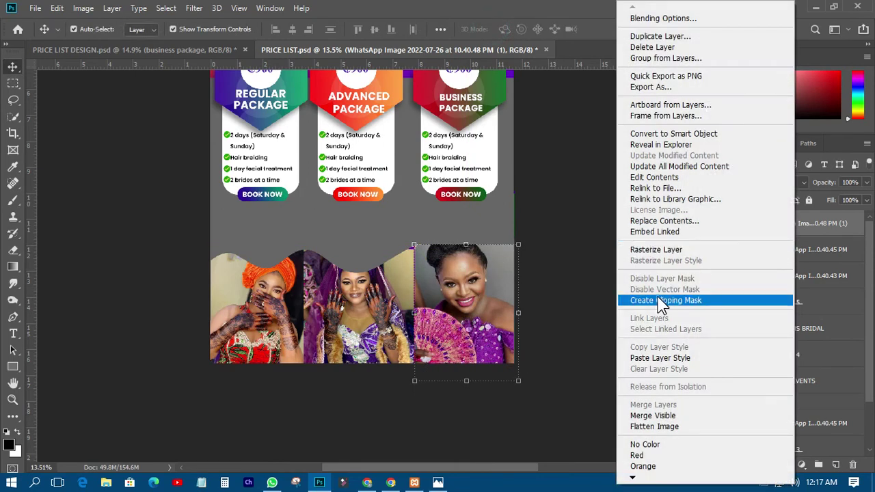
click(690, 298)
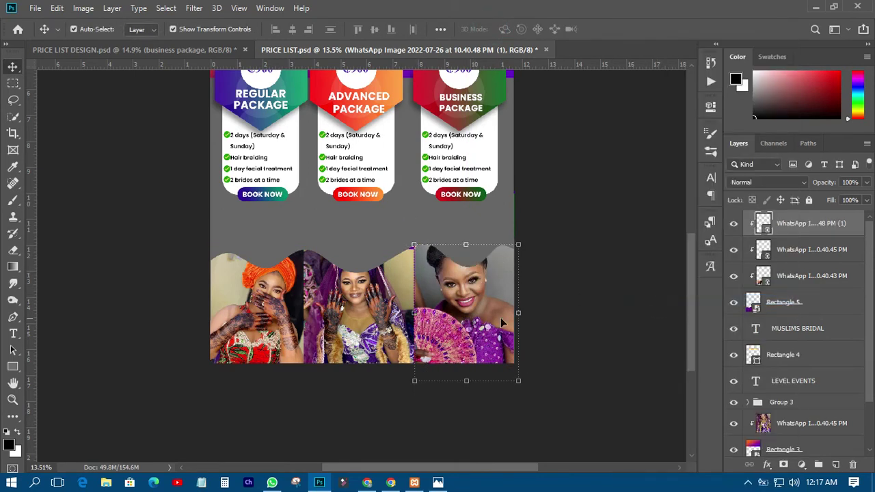
drag(522, 244, 524, 236)
click(489, 29)
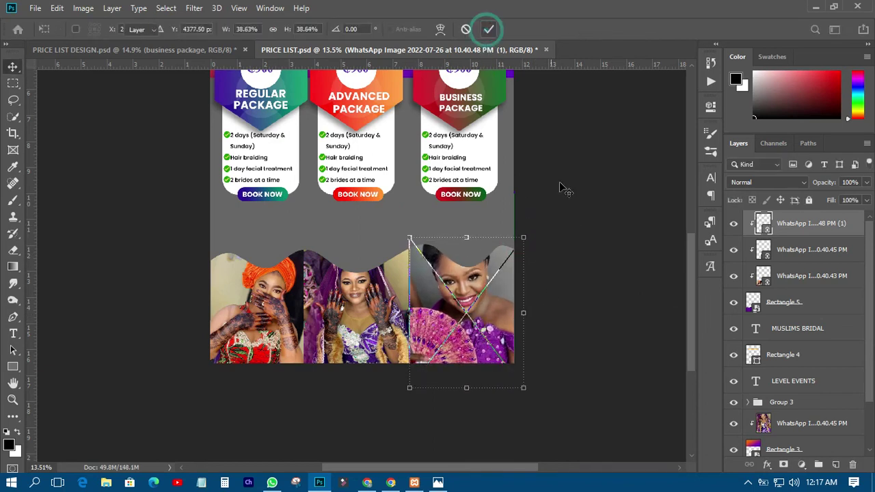
drag(481, 308, 481, 310)
click(609, 221)
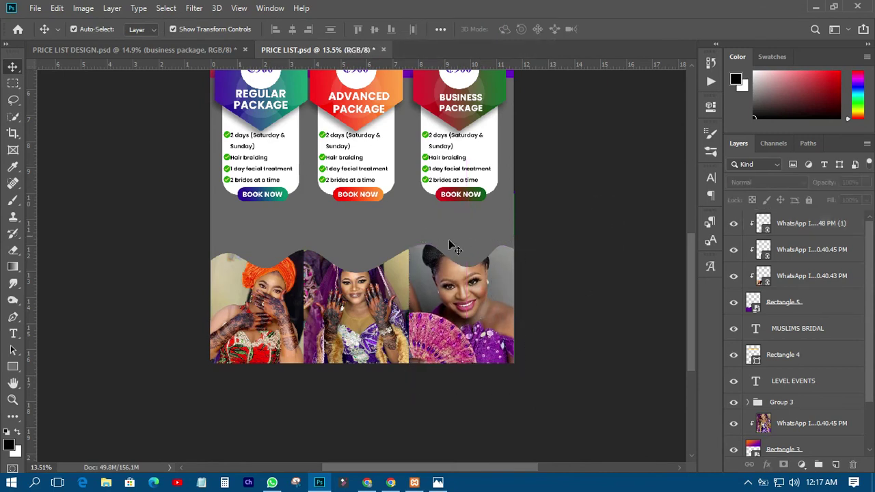
Step: Duplicate the Rectangle 5 wave and give the original a white Color Overlay, nudged up as an edge
click(778, 308)
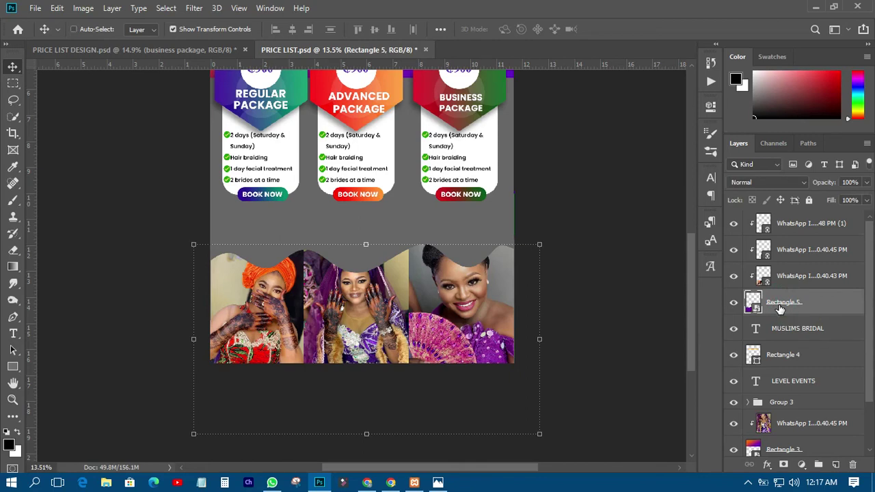
key(ctrl+j)
click(786, 329)
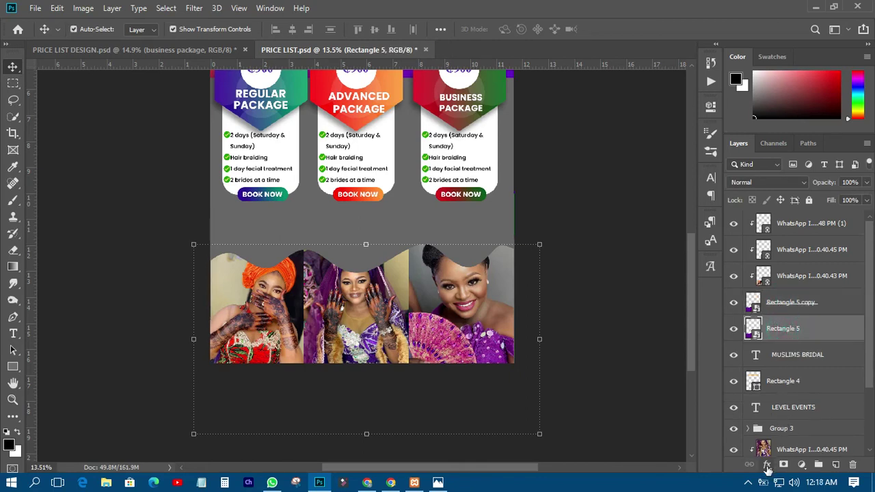
click(767, 465)
click(785, 414)
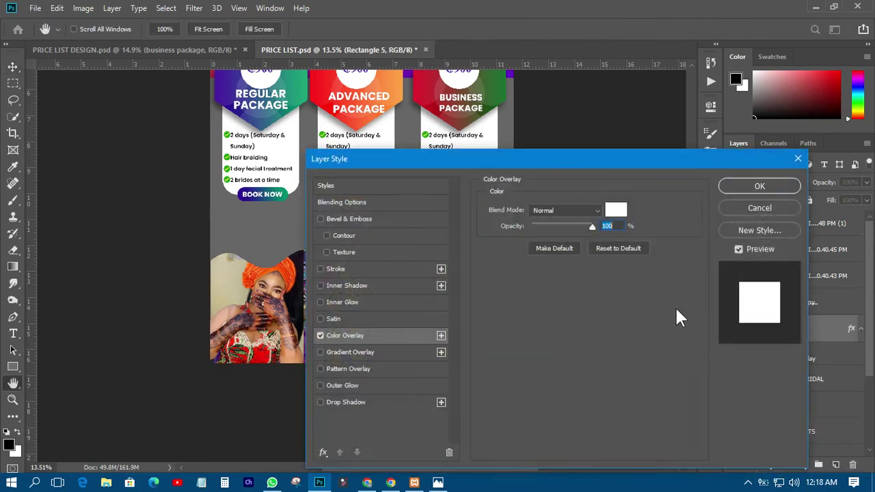
click(747, 181)
key(shift+Up)
key(shift+Up)
key(shift+Up)
key(shift+Up)
key(shift+Up)
key(shift+Up)
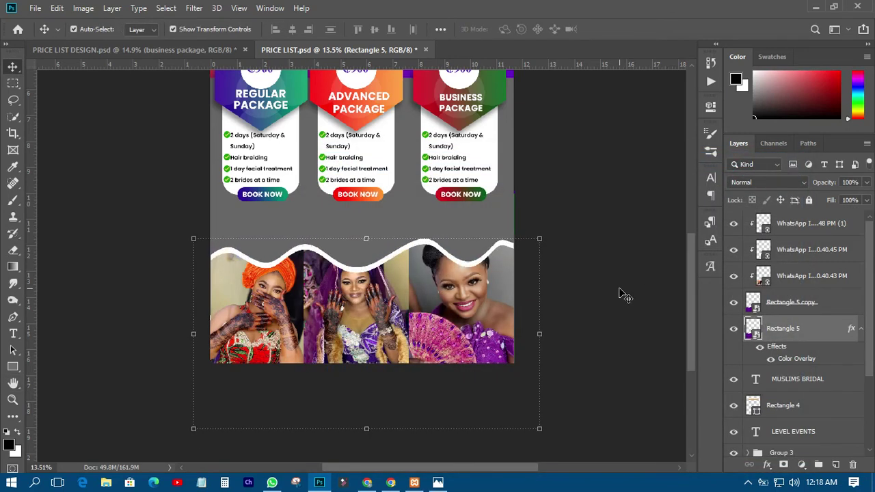
Step: Select the grey Color Fill 1 background layer and open the File menu
scroll(333, 294, down, 2)
scroll(340, 295, up, 1)
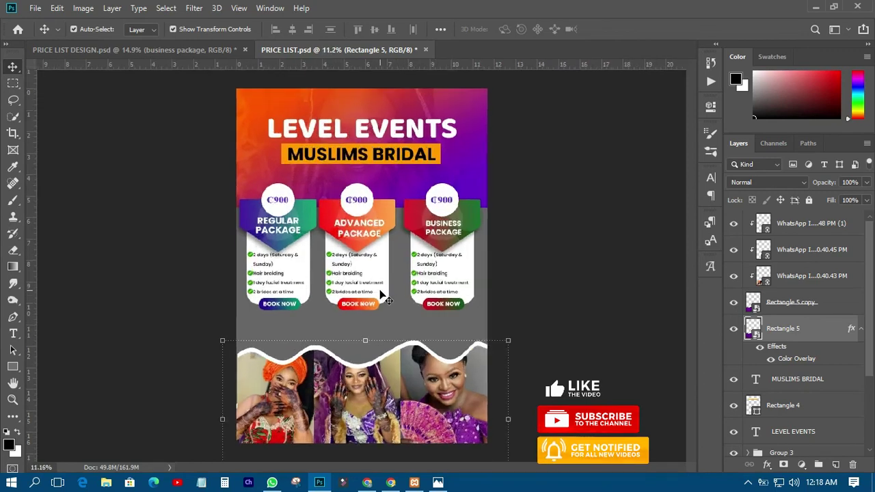
scroll(382, 298, down, 2)
scroll(385, 299, up, 1)
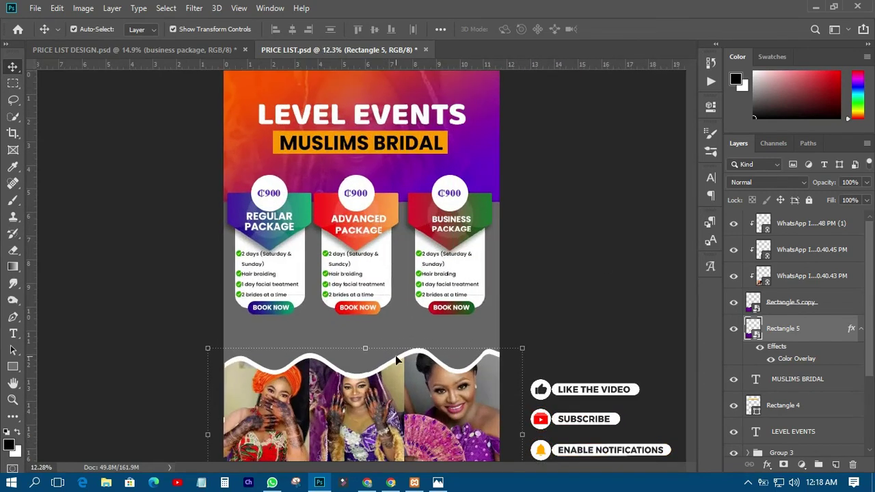
scroll(395, 355, up, 2)
drag(694, 216, 697, 236)
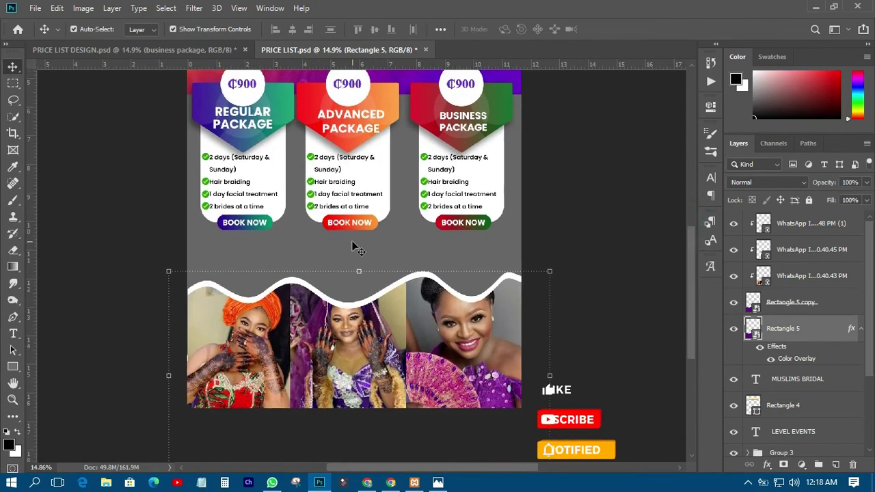
scroll(537, 343, down, 2)
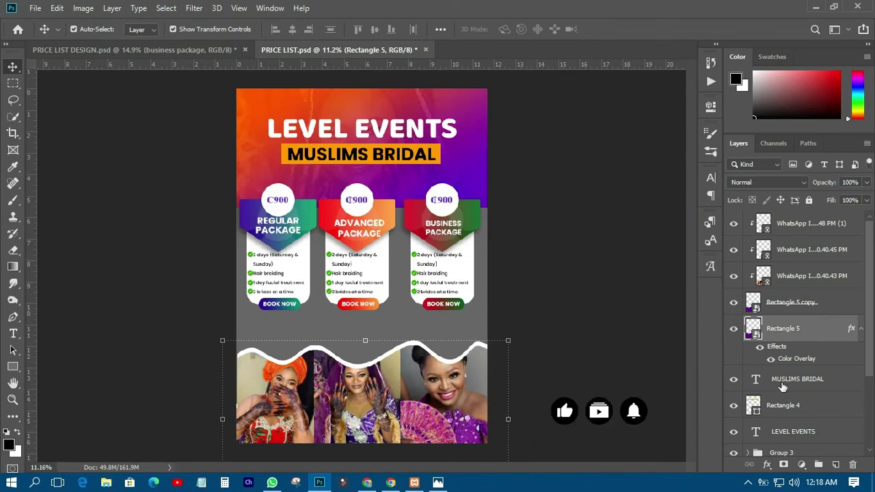
scroll(807, 329, down, 3)
click(812, 418)
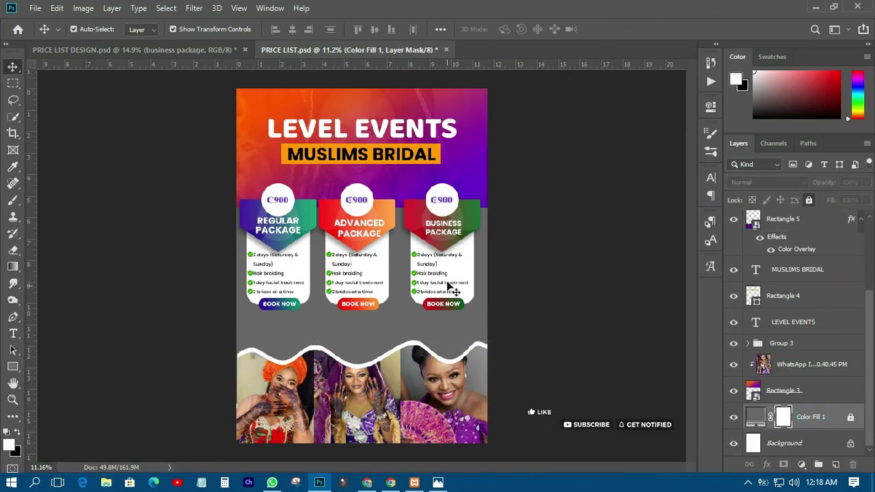
click(35, 8)
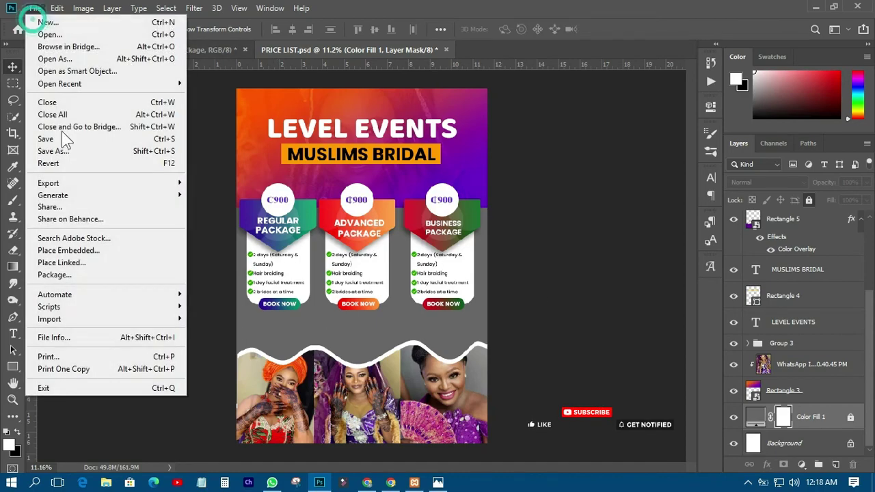
Step: Place the Desktop maxresdefault photo linked, moved down and enlarged to about 89% behind the cards
click(75, 265)
drag(709, 116, 705, 272)
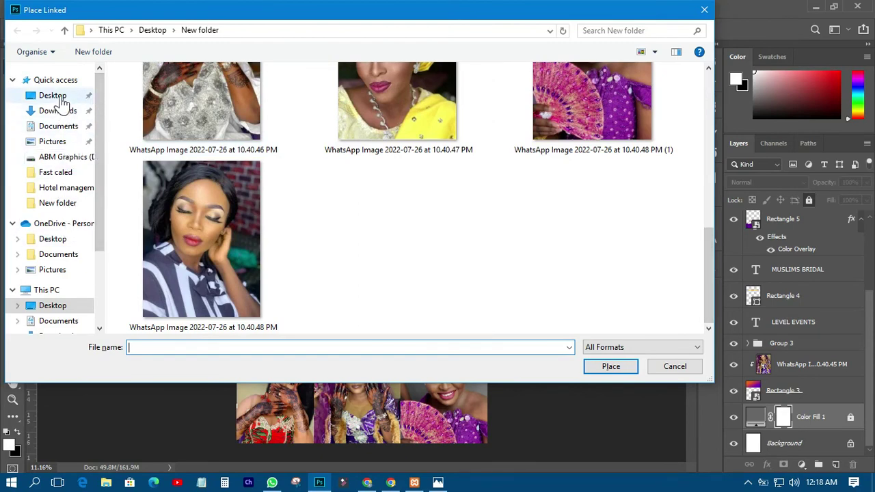
click(53, 96)
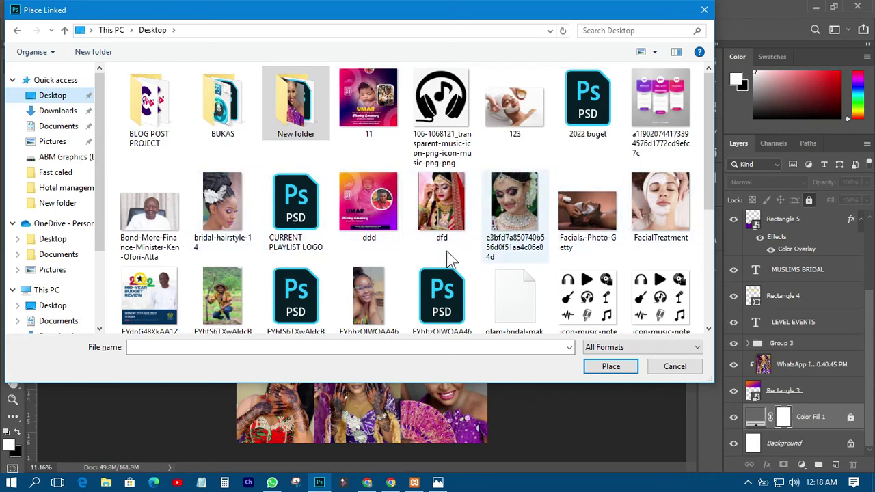
scroll(380, 232, down, 3)
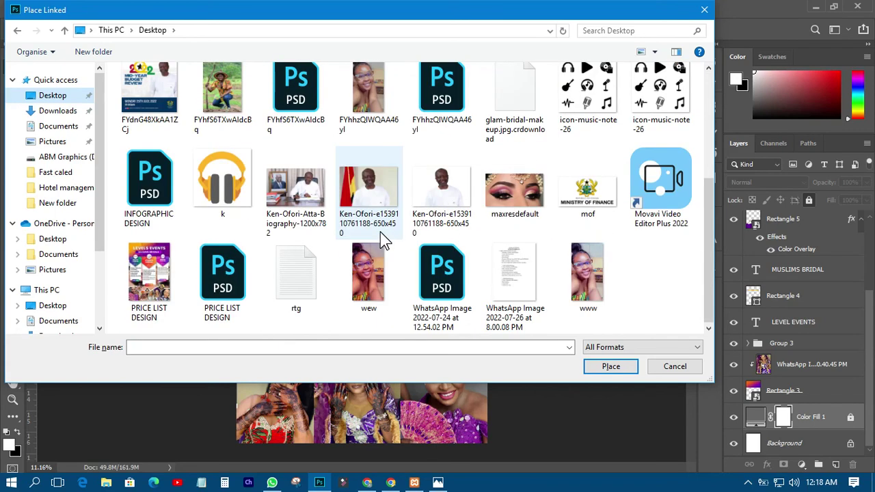
double_click(518, 197)
drag(427, 315, 430, 346)
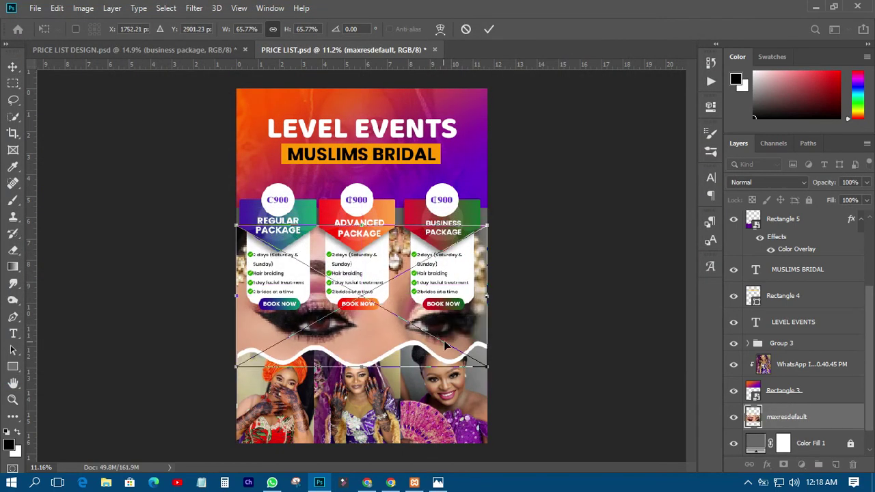
drag(488, 226, 537, 201)
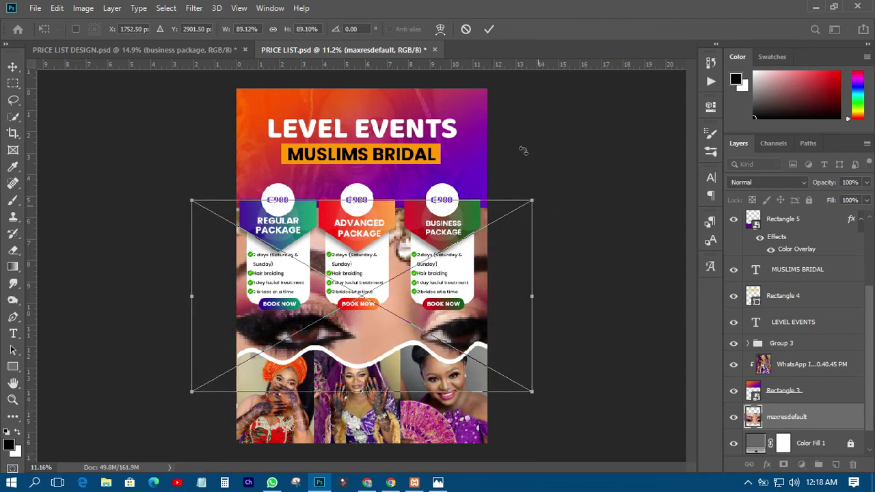
click(489, 29)
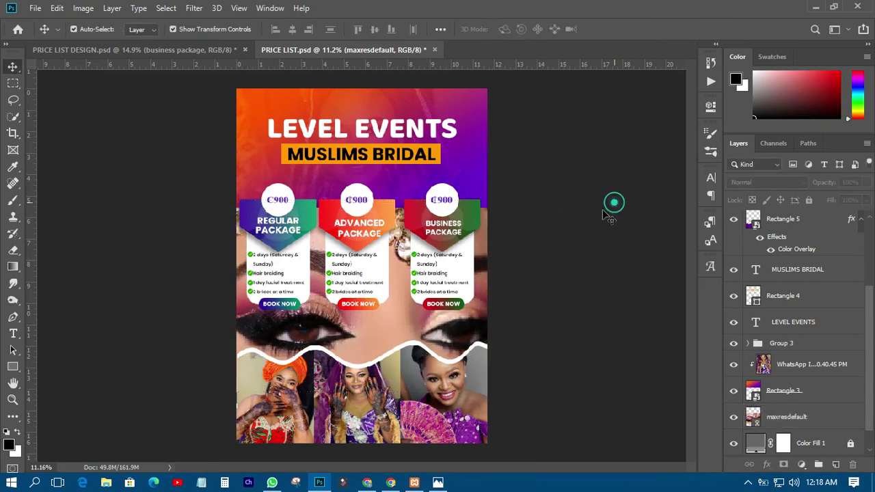
key(ctrl+minus)
key(ctrl+0)
Step: Blur the maxresdefault photo layer with a 41.5-pixel Gaussian Blur
scroll(387, 326, up, 1)
click(397, 328)
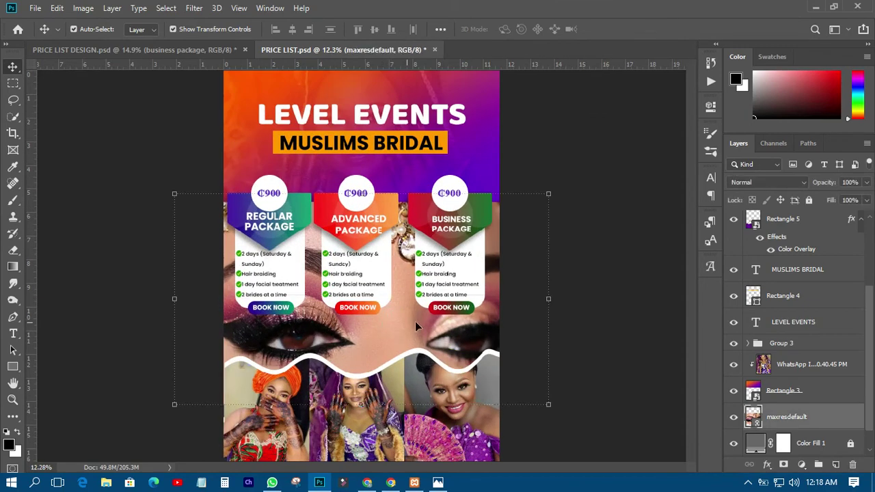
click(195, 9)
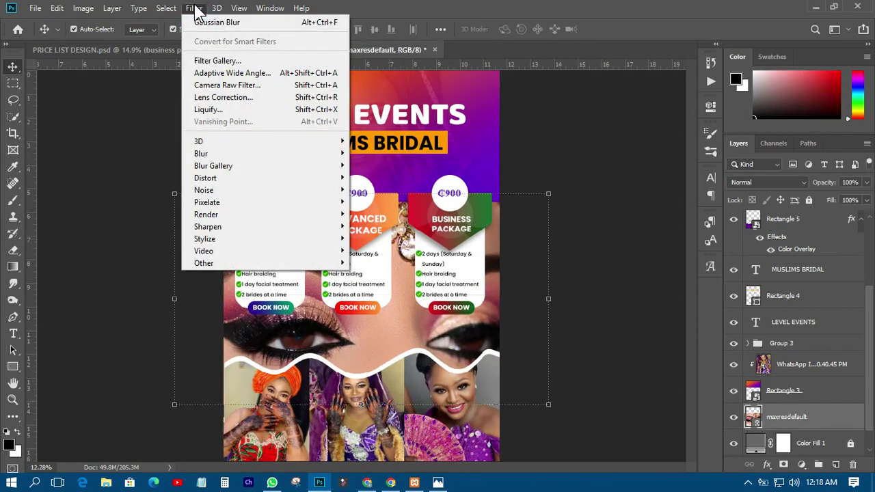
click(231, 23)
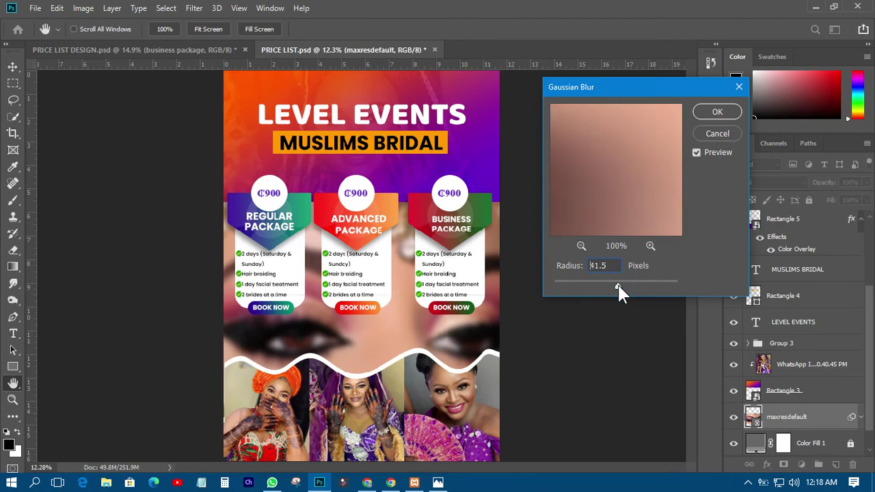
click(718, 112)
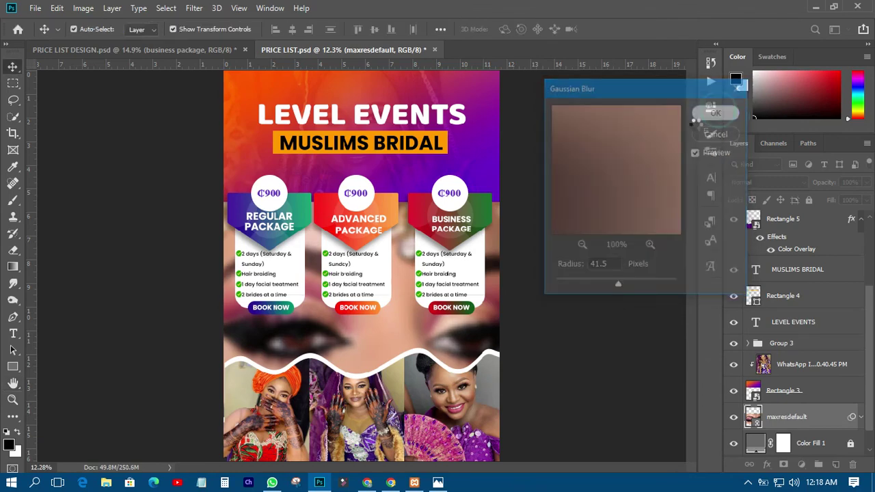
click(599, 216)
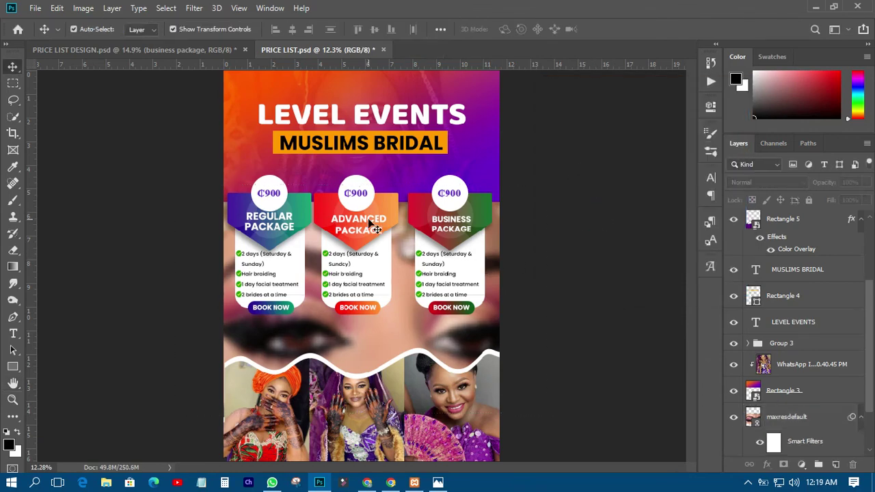
scroll(376, 225, down, 2)
scroll(376, 226, up, 1)
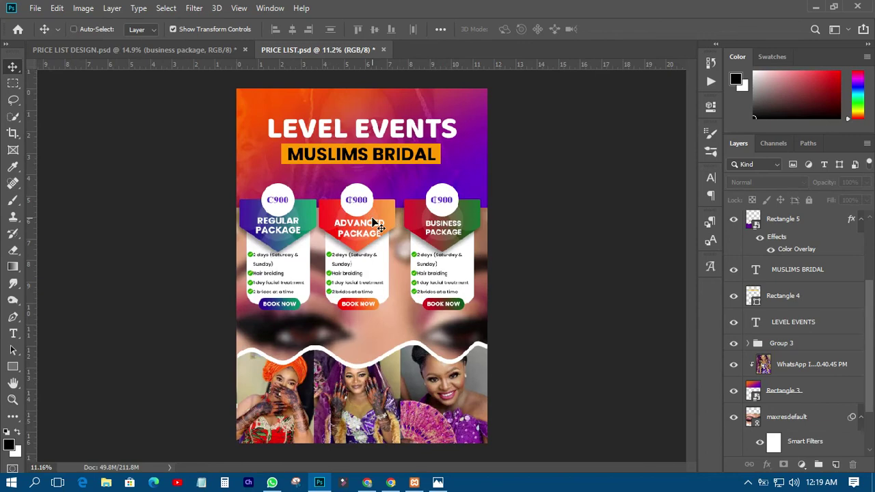
scroll(375, 224, up, 1)
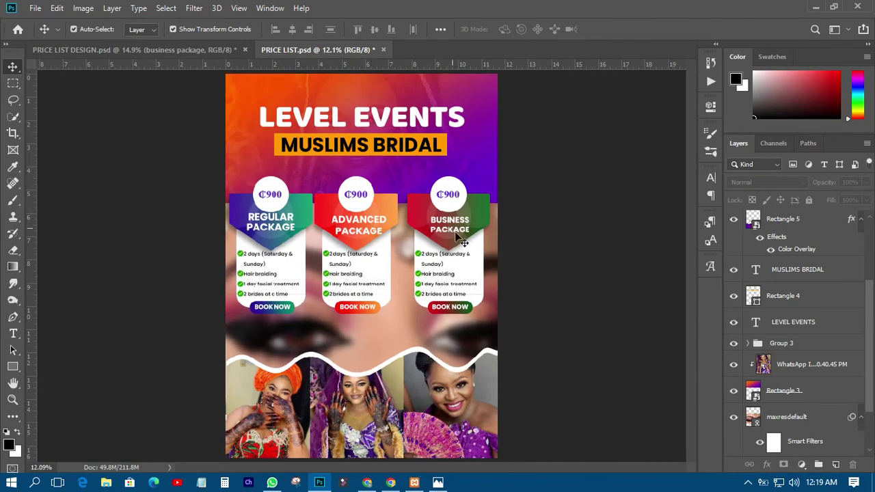
Step: Save the PRICE LIST flyer
click(151, 185)
click(35, 8)
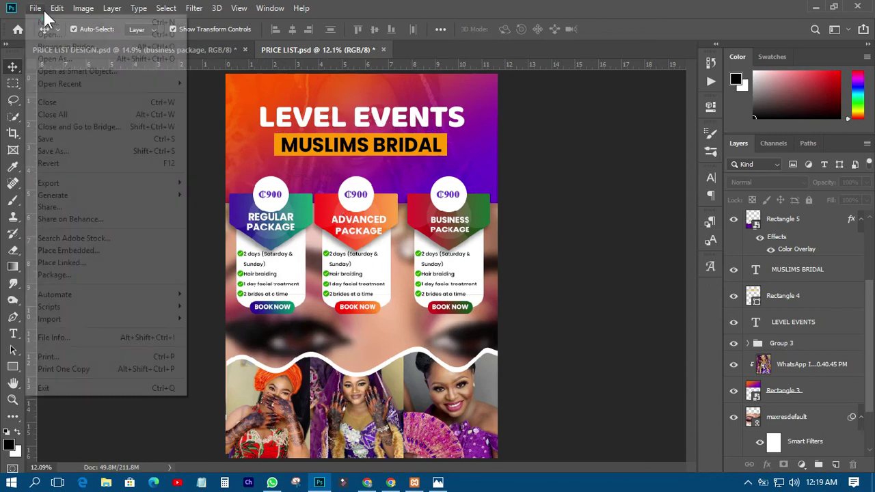
click(71, 140)
Step: View the PRICE LIST DESIGN document, then return to PRICE LIST.psd
click(202, 55)
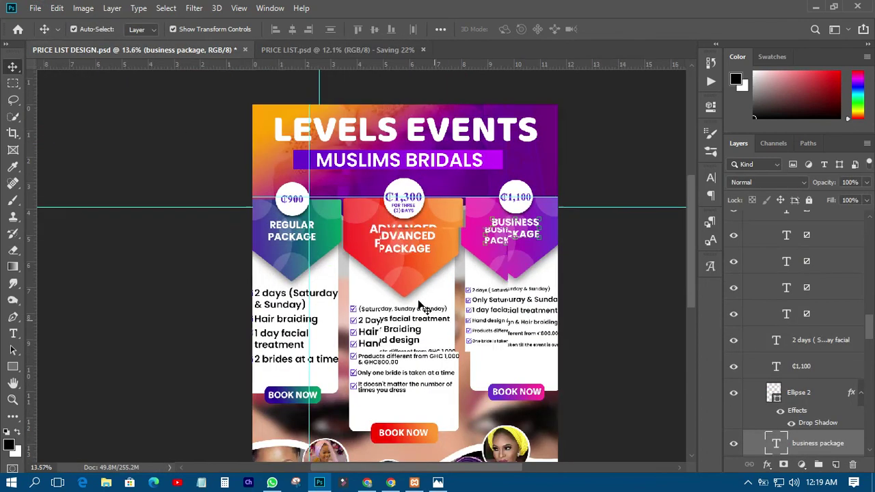
scroll(419, 307, down, 2)
scroll(420, 306, up, 1)
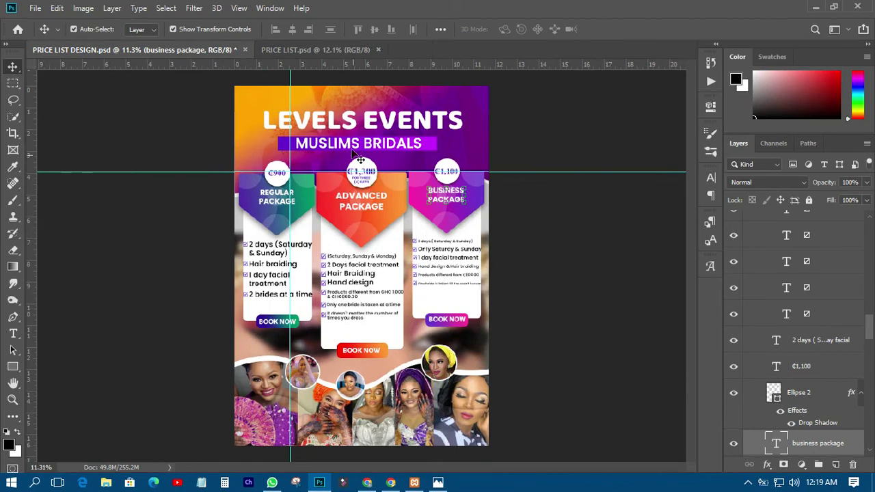
click(317, 51)
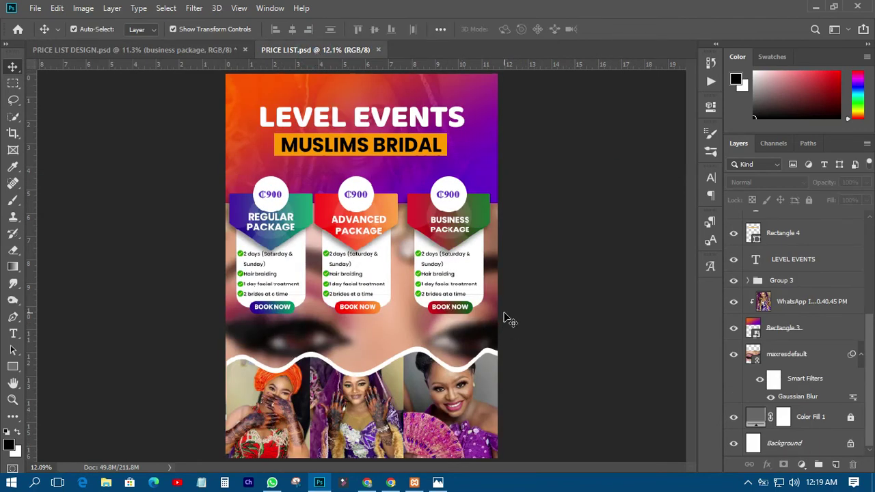
Step: Save the flyer again and collapse the maxresdefault Smart Filters entry
click(34, 9)
click(58, 140)
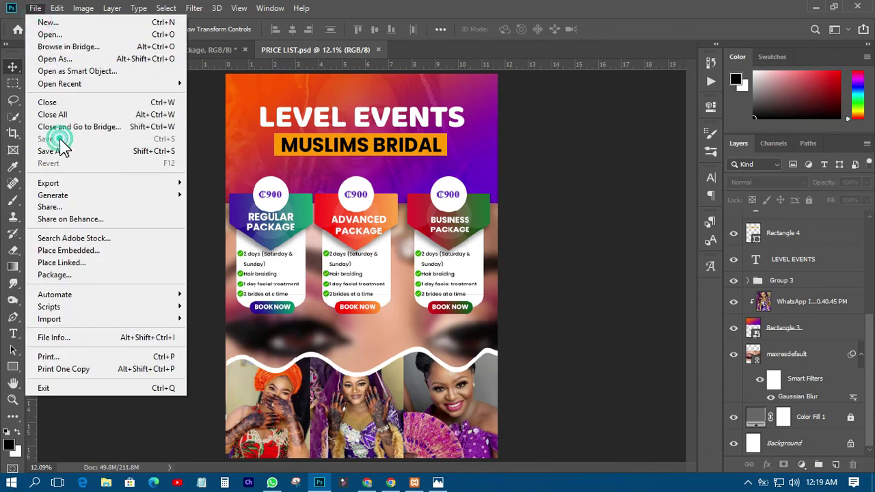
click(573, 203)
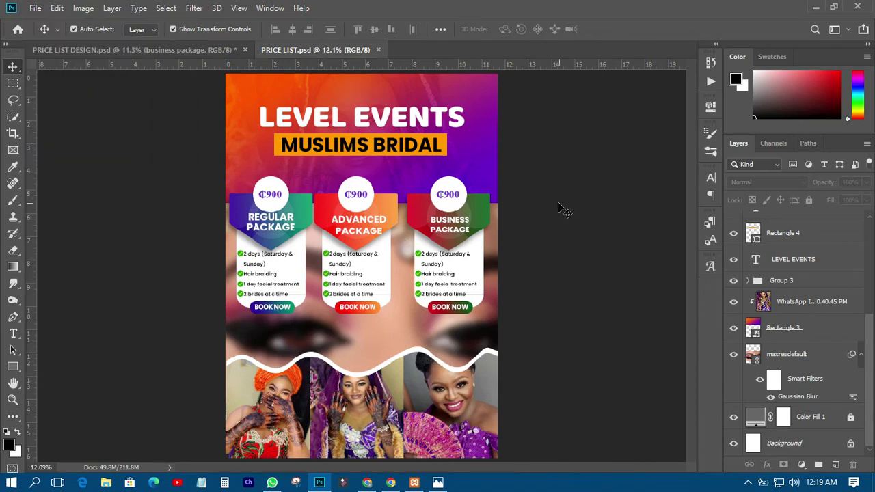
click(862, 355)
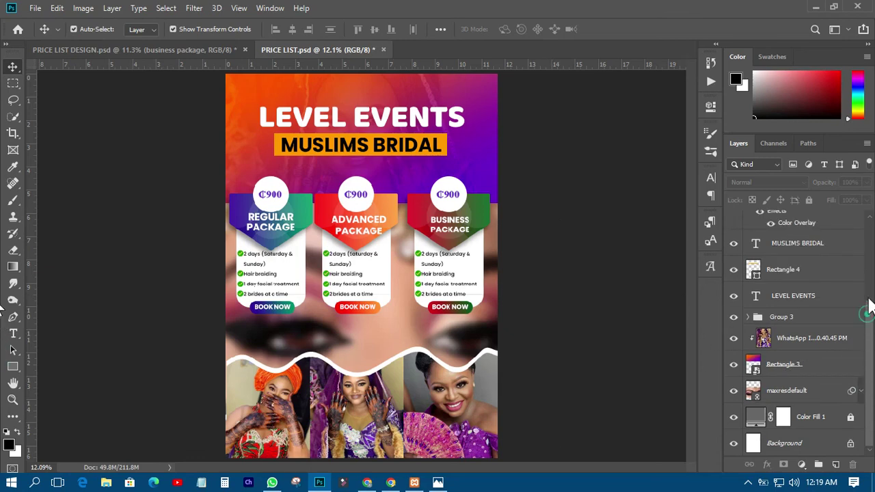
scroll(862, 304, up, 3)
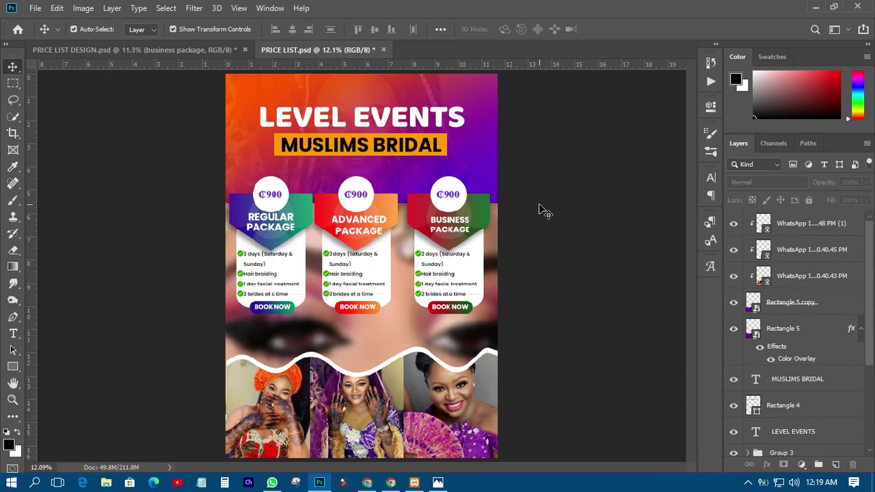